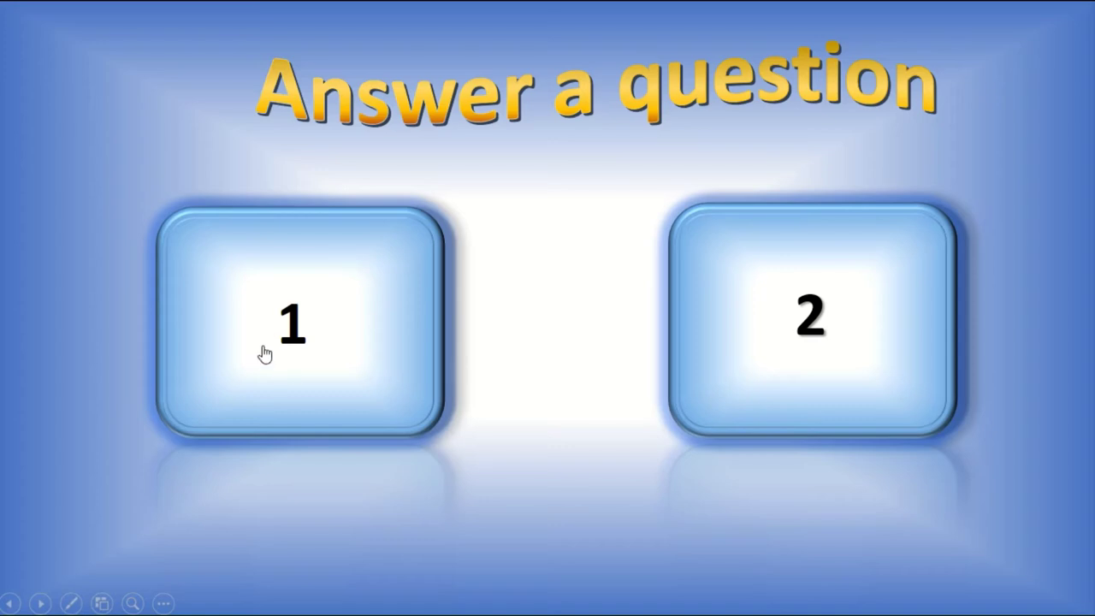
Step: Jump to question 1 by clicking numbered button 1 on the Answer a question slide
{"action": "left_click", "coordinate": [414, 411]}
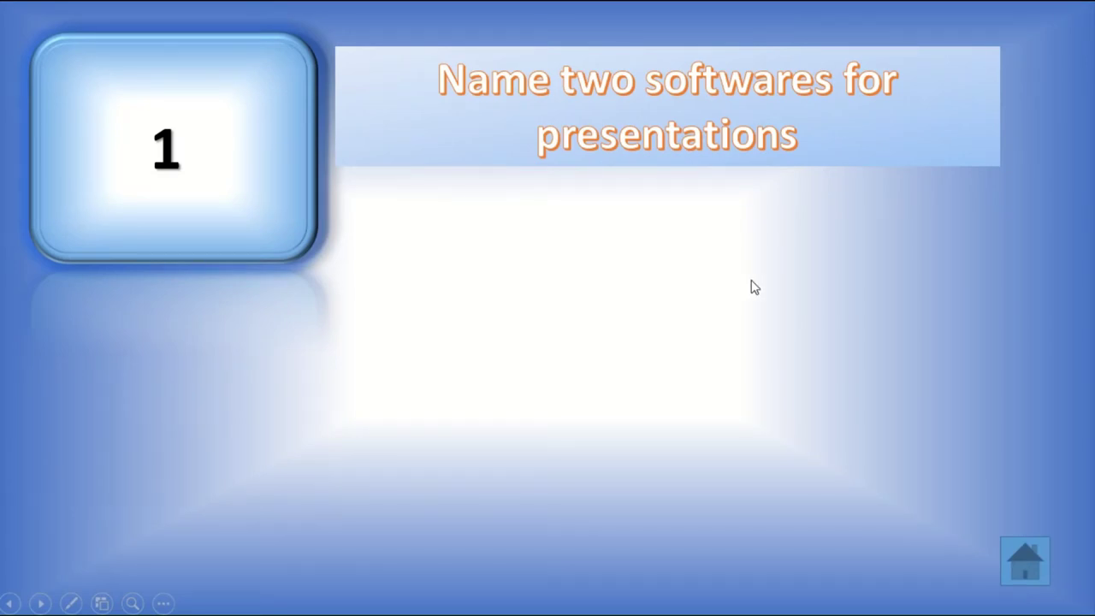
Step: Reveal the green check mark, the red cross and the answer 'Powerpoint and Prezi'
{"action": "left_click", "coordinate": [257, 248]}
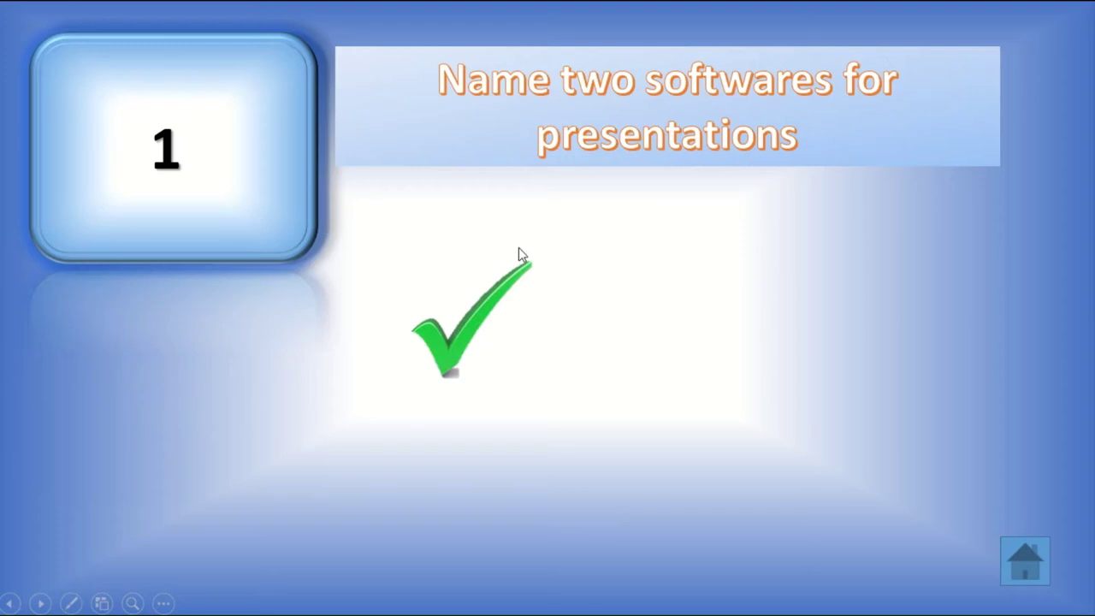
{"action": "left_click", "coordinate": [868, 137]}
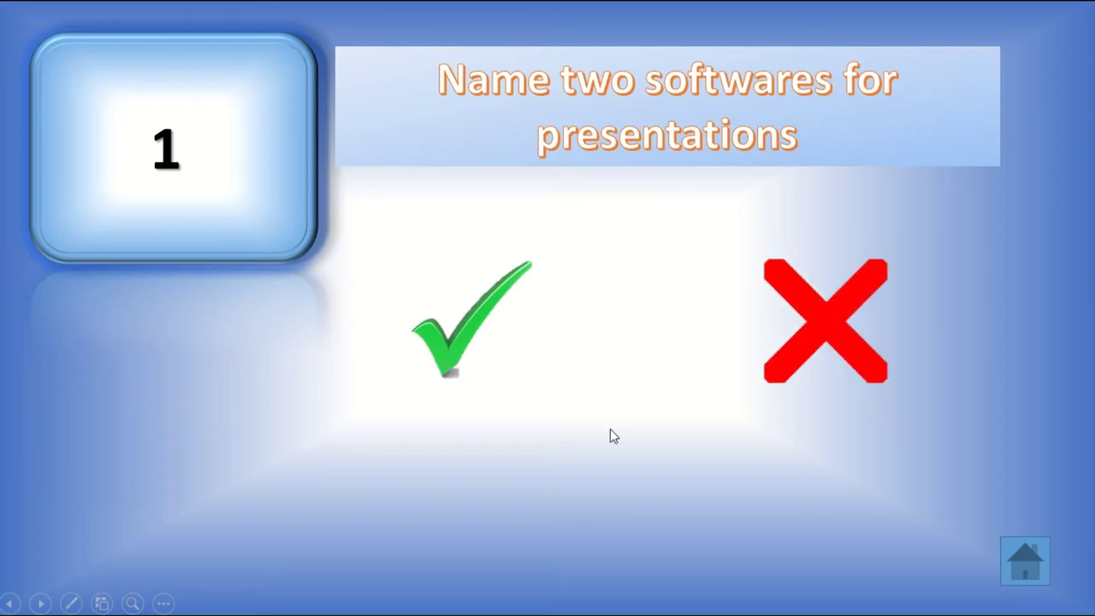
{"action": "left_click", "coordinate": [363, 475]}
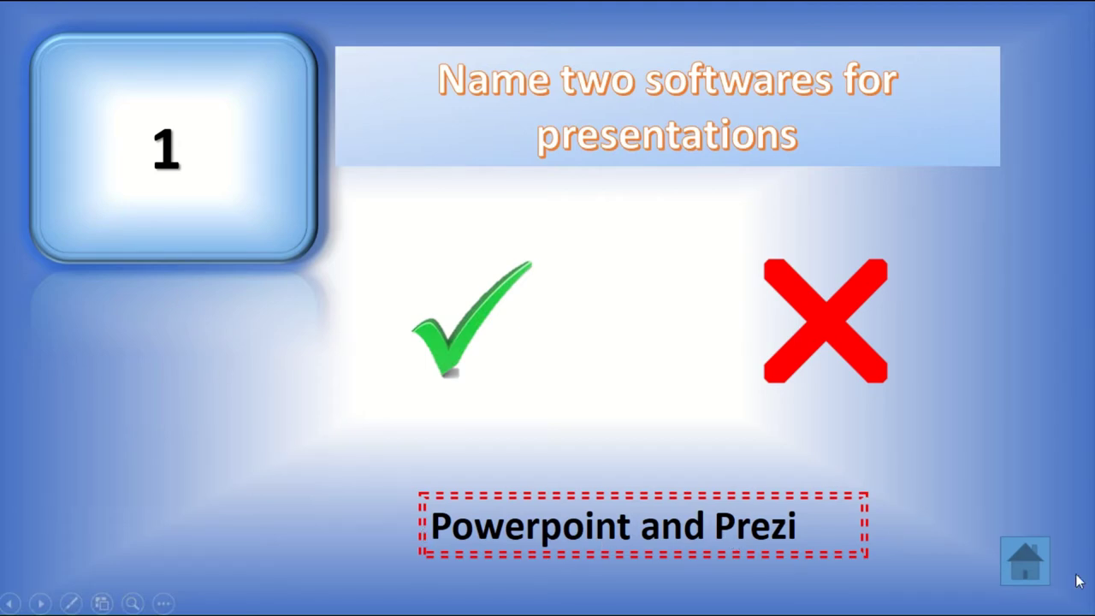
Step: Return home to the menu, open question 2, then go back to the menu
{"action": "left_click", "coordinate": [1018, 564]}
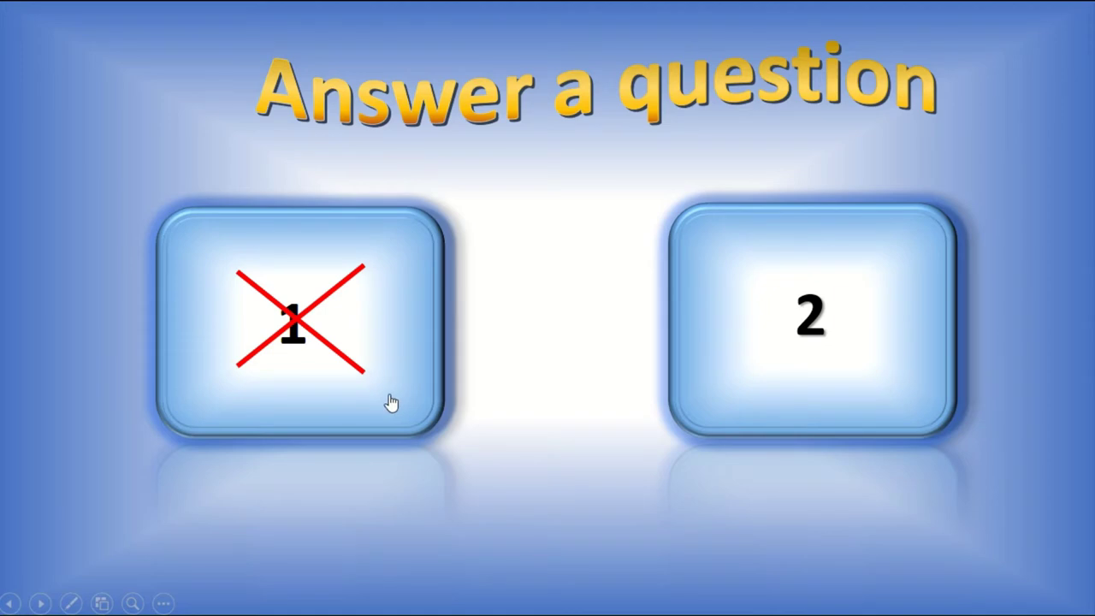
{"action": "left_click", "coordinate": [751, 381]}
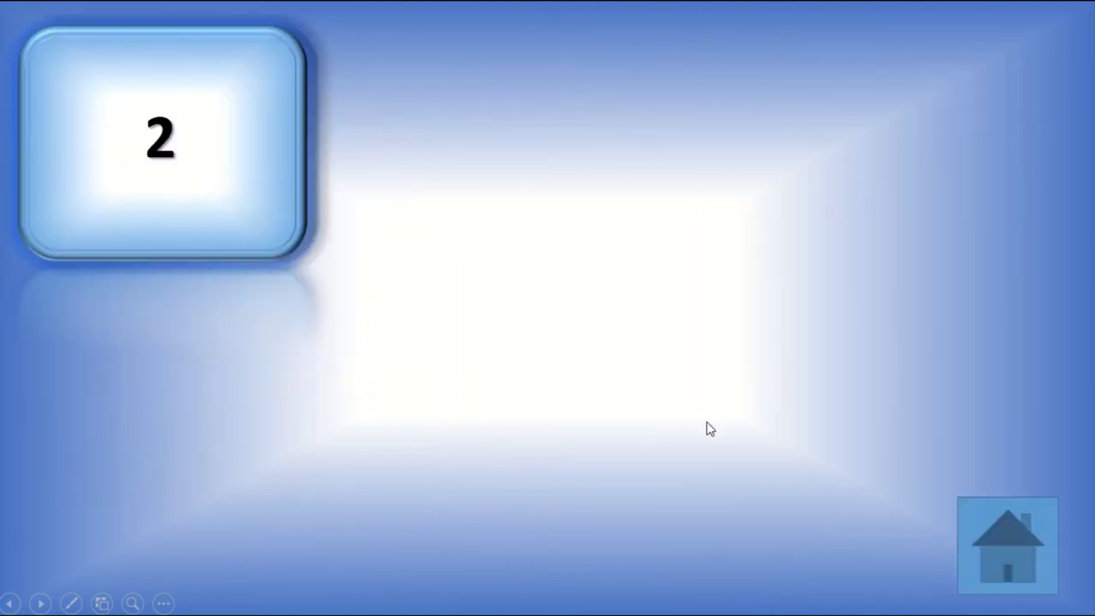
{"action": "left_click", "coordinate": [1000, 543]}
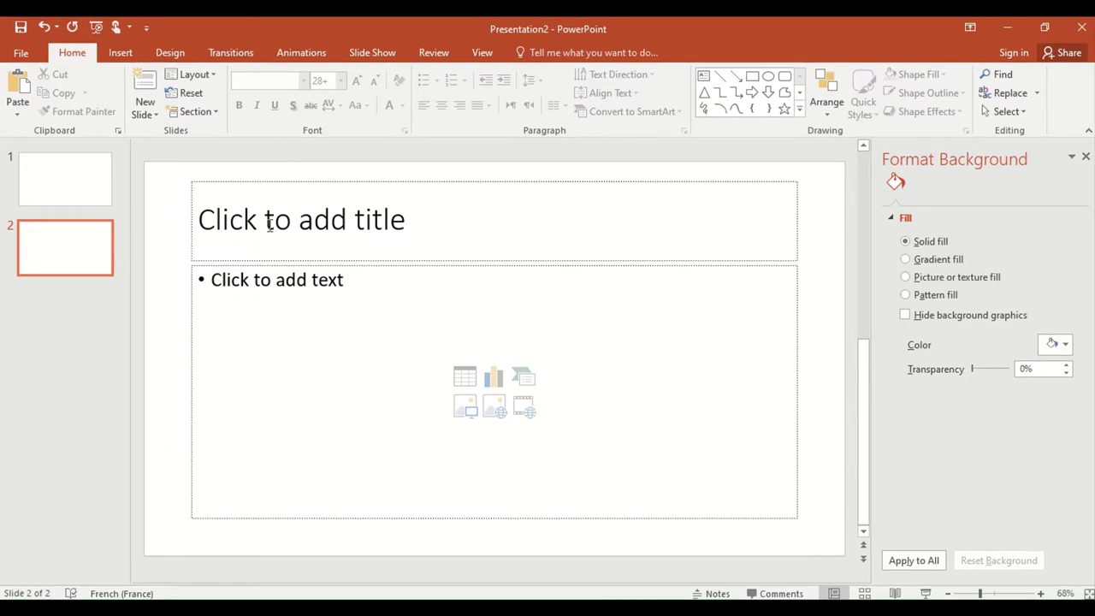
Step: Delete both placeholders from slide 2 to leave a blank slide
{"action": "left_click", "coordinate": [352, 351]}
{"action": "left_click", "coordinate": [174, 352]}
{"action": "key", "text": "ctrl+a"}
{"action": "key", "text": "Delete"}
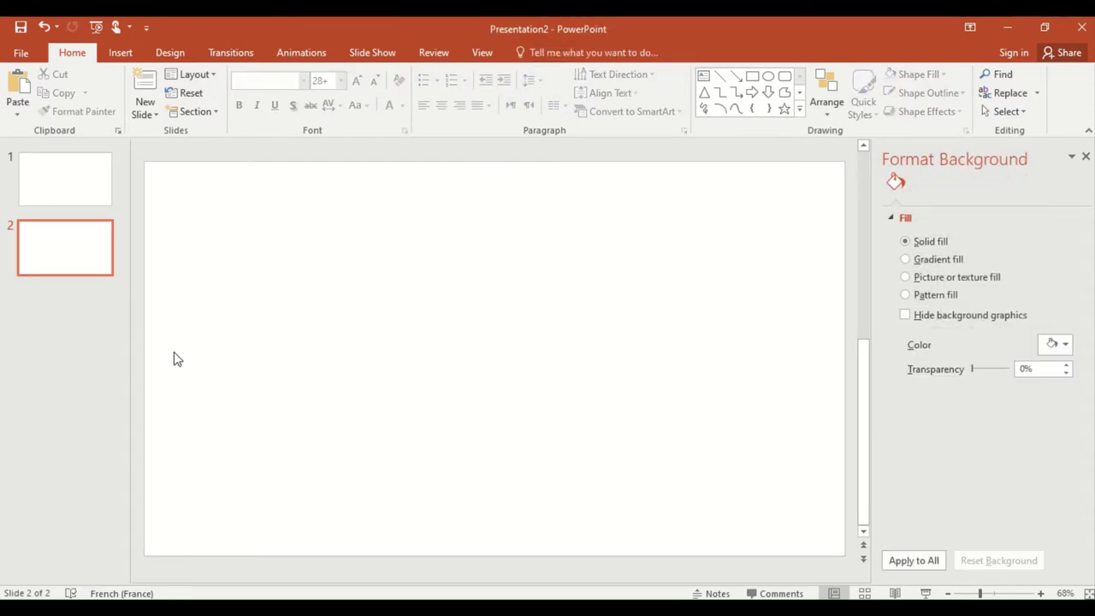
Step: Give the slide background a gradient fill with a blue first stop
{"action": "right_click", "coordinate": [515, 327]}
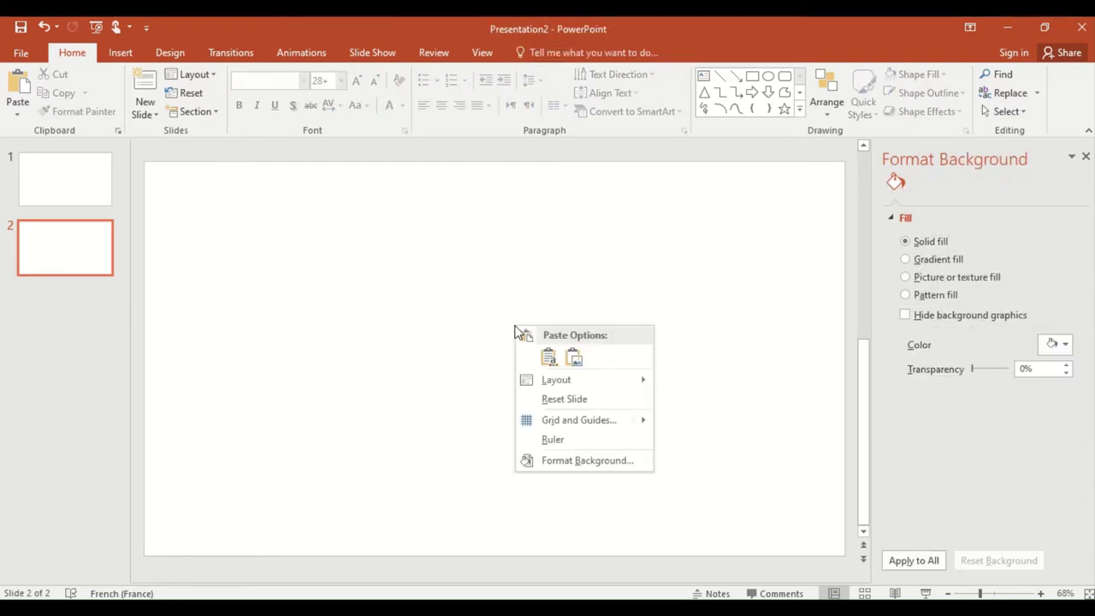
{"action": "left_click", "coordinate": [549, 464]}
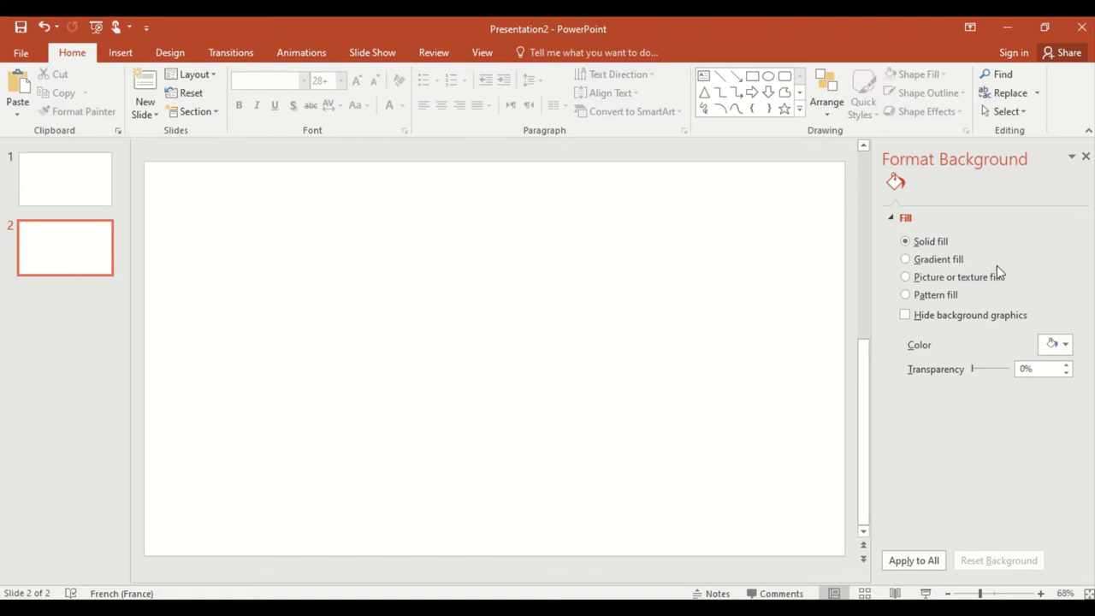
{"action": "left_click", "coordinate": [905, 260]}
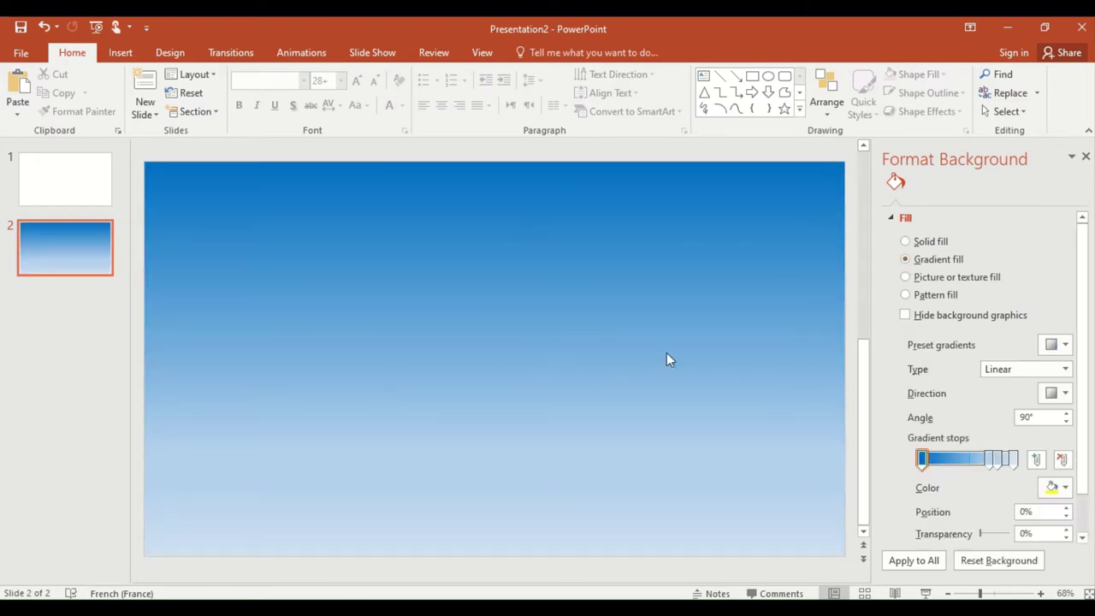
{"action": "left_click", "coordinate": [1065, 490]}
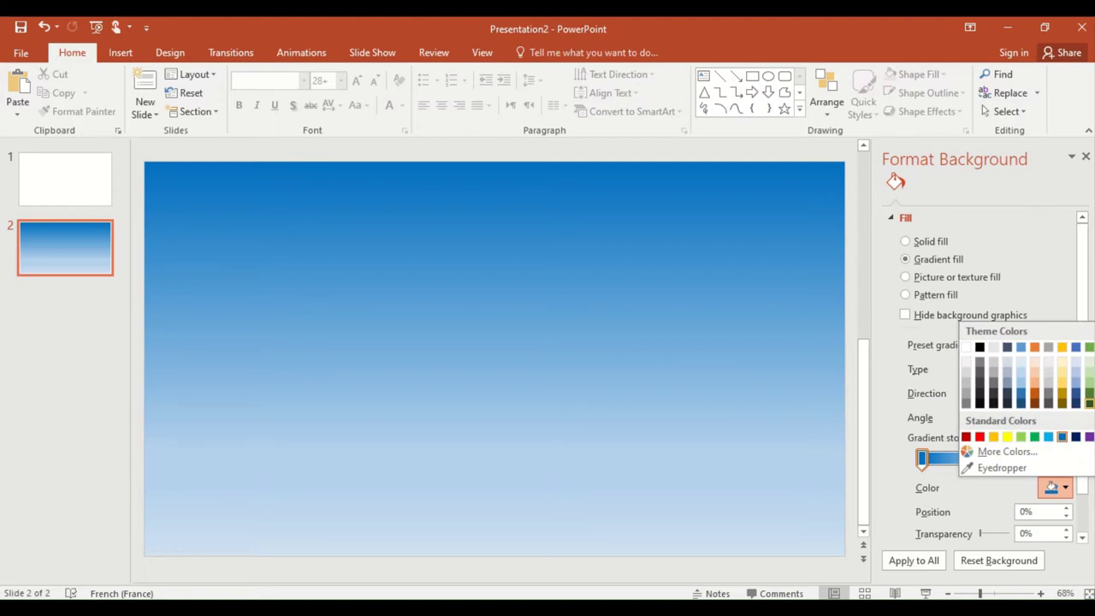
{"action": "left_click", "coordinate": [1089, 379]}
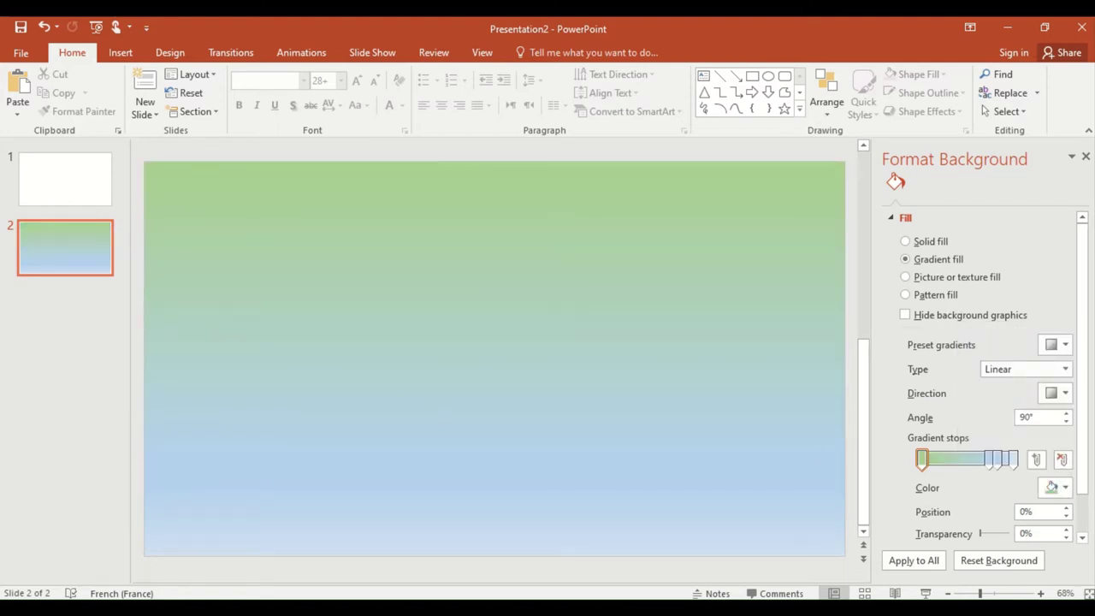
{"action": "left_click", "coordinate": [1065, 488]}
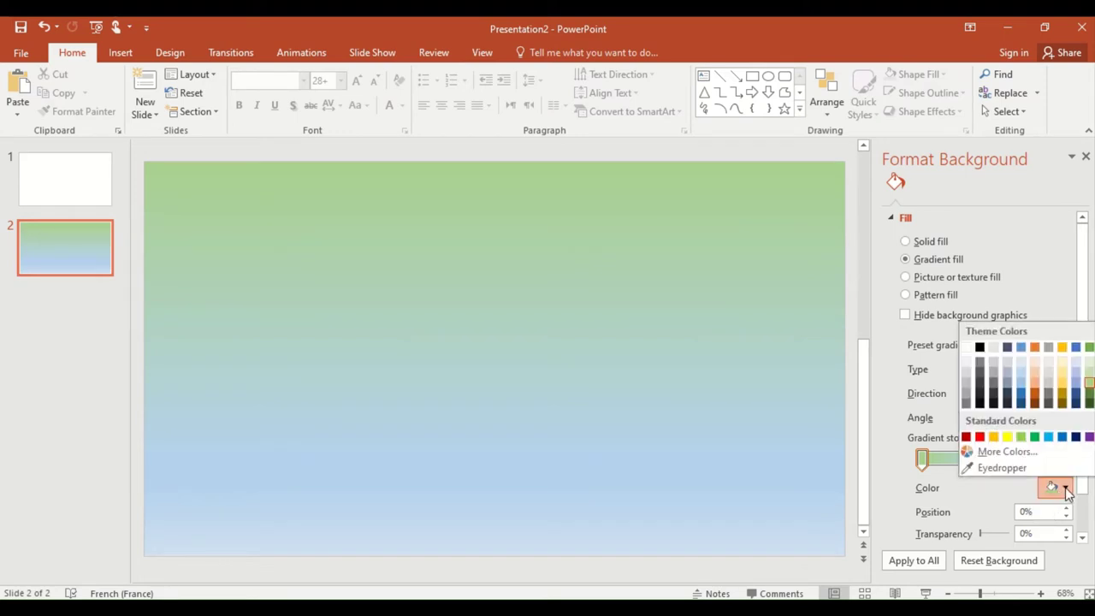
{"action": "left_click", "coordinate": [1061, 437]}
{"action": "left_click", "coordinate": [703, 75]}
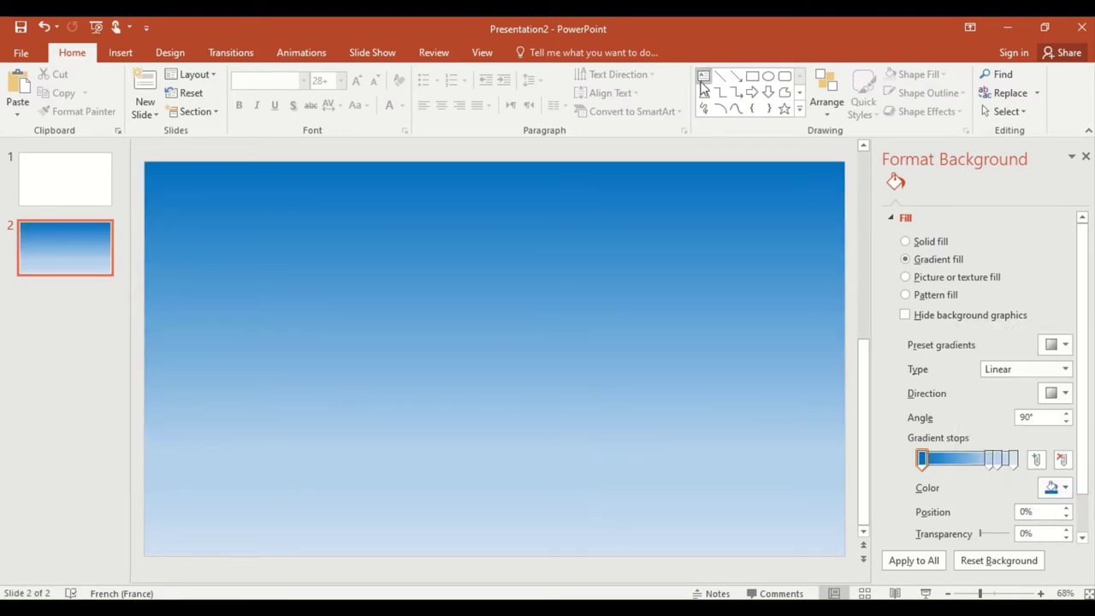
Step: Add an 'Answer a question' text box near the top and enlarge its font
{"action": "left_click_drag", "start_coordinate": [345, 187], "coordinate": [746, 293]}
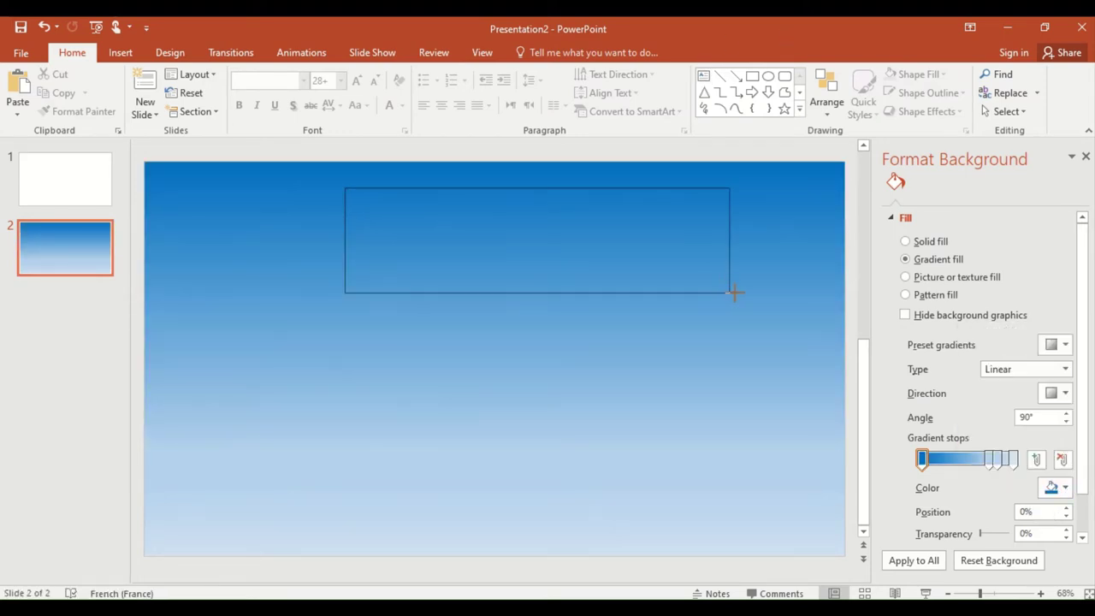
{"action": "type", "text": "Answer "}
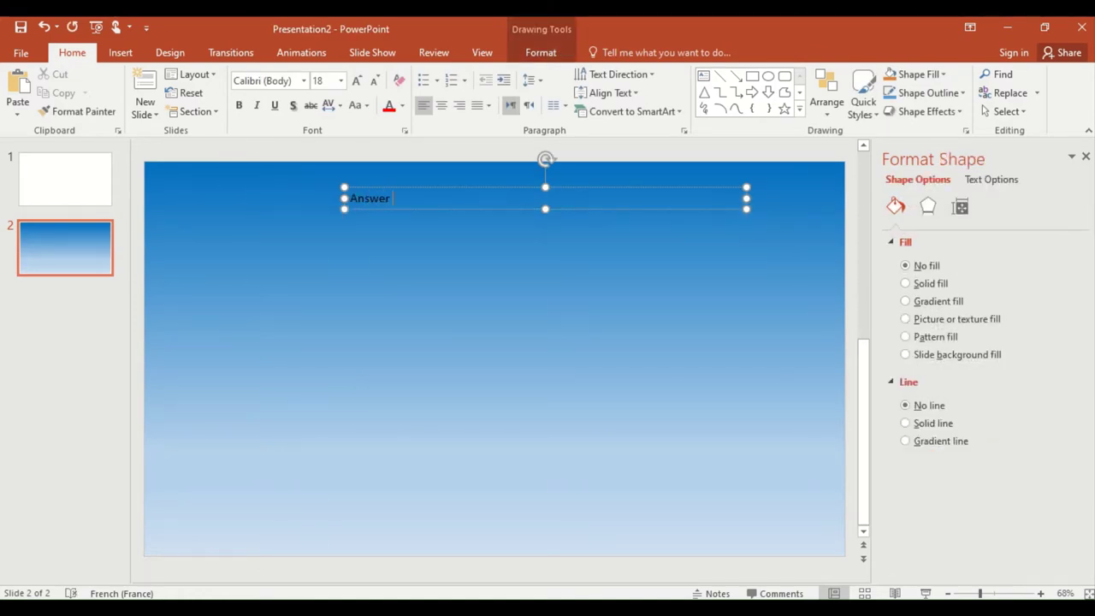
{"action": "type", "text": "a c"}
{"action": "left_click", "coordinate": [464, 181]}
{"action": "left_click", "coordinate": [451, 189]}
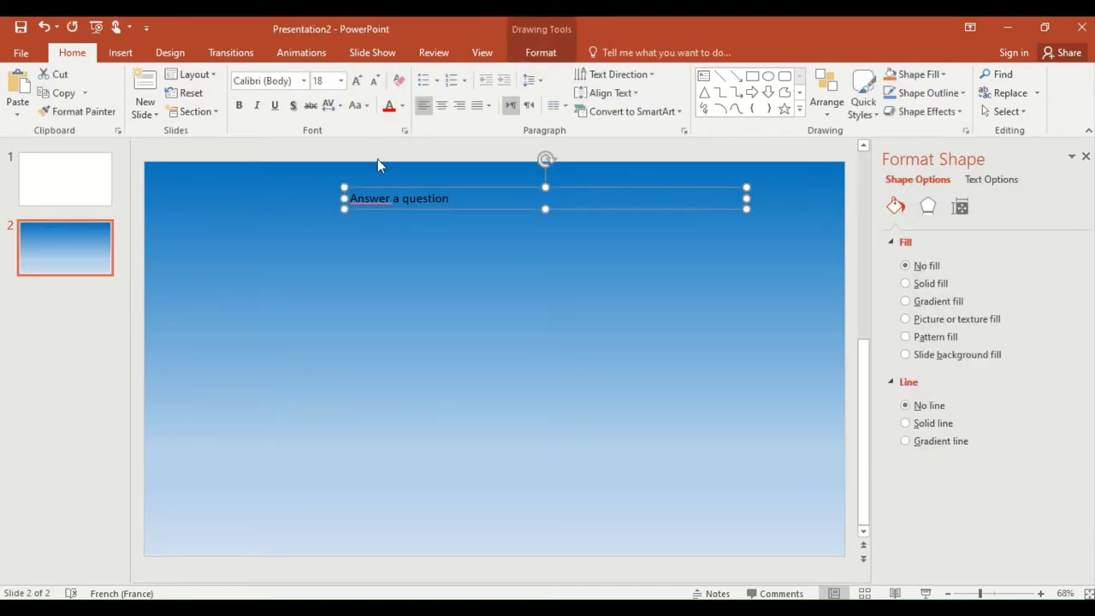
{"action": "left_click", "coordinate": [357, 80]}
{"action": "left_click", "coordinate": [357, 80]}
{"action": "left_click", "coordinate": [357, 81]}
{"action": "left_click", "coordinate": [357, 81]}
{"action": "left_click", "coordinate": [357, 80]}
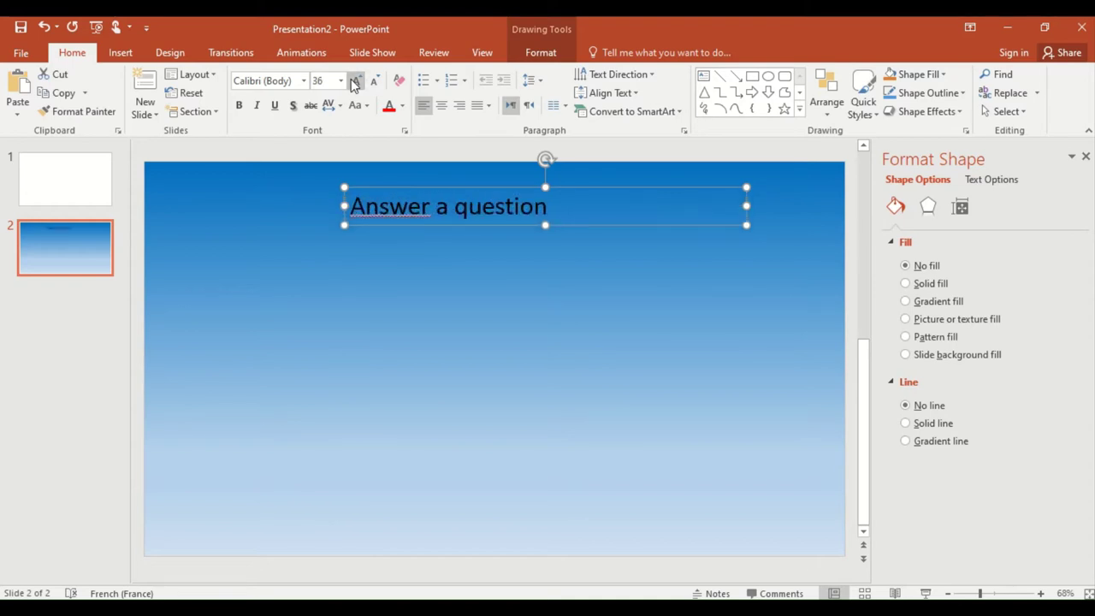
{"action": "left_click", "coordinate": [356, 80]}
{"action": "left_click", "coordinate": [357, 81]}
{"action": "left_click", "coordinate": [357, 81]}
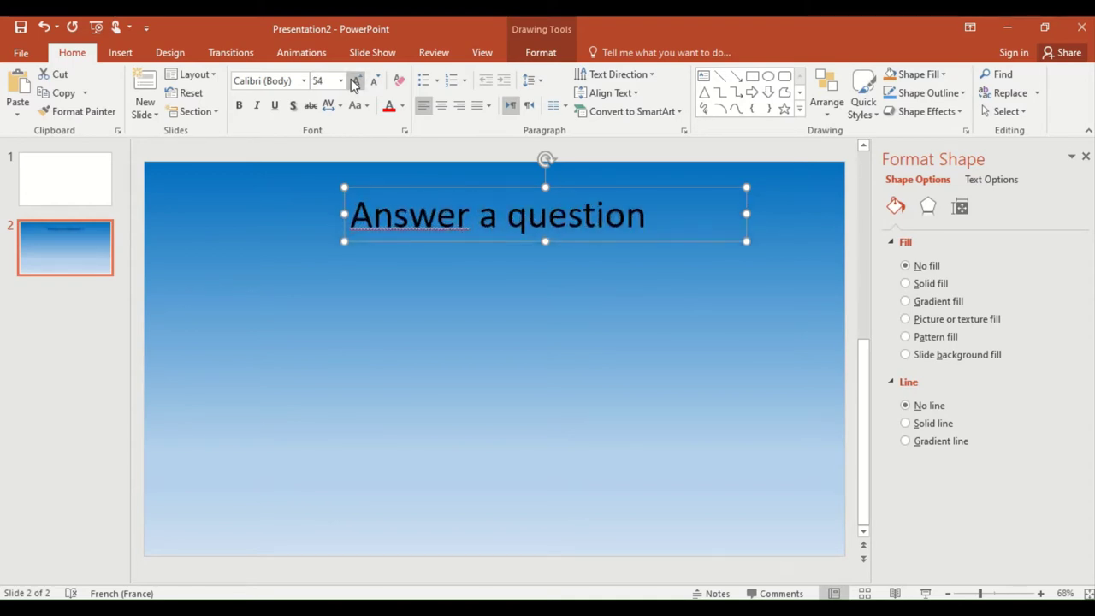
Step: Style the title as yellow WordArt with reflection and a curved warp, widened leftward
{"action": "left_click", "coordinate": [546, 44]}
{"action": "left_click", "coordinate": [604, 111]}
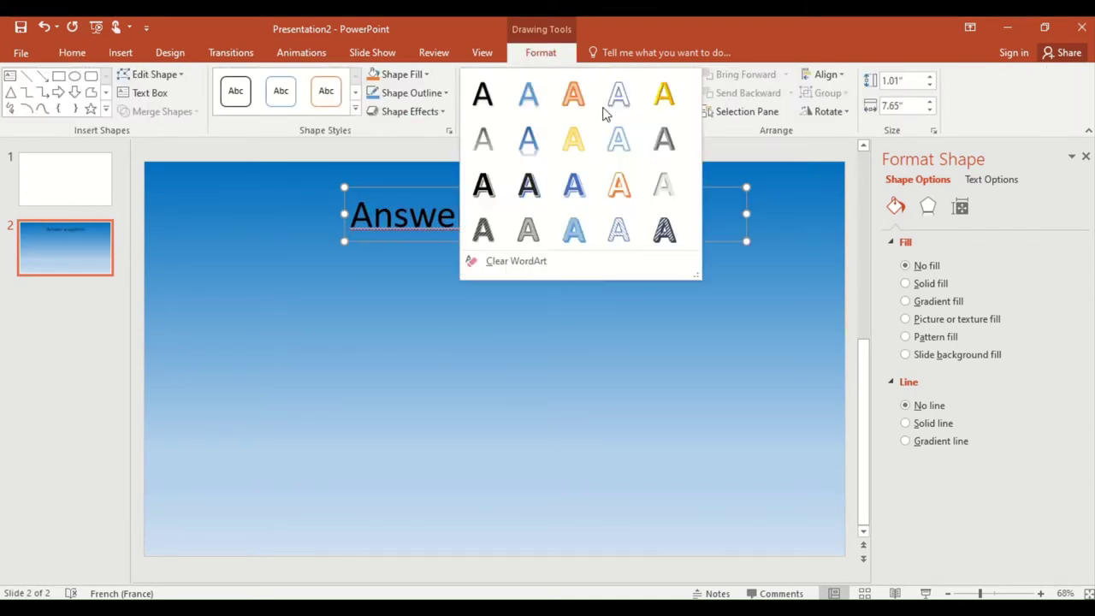
{"action": "left_click", "coordinate": [575, 142]}
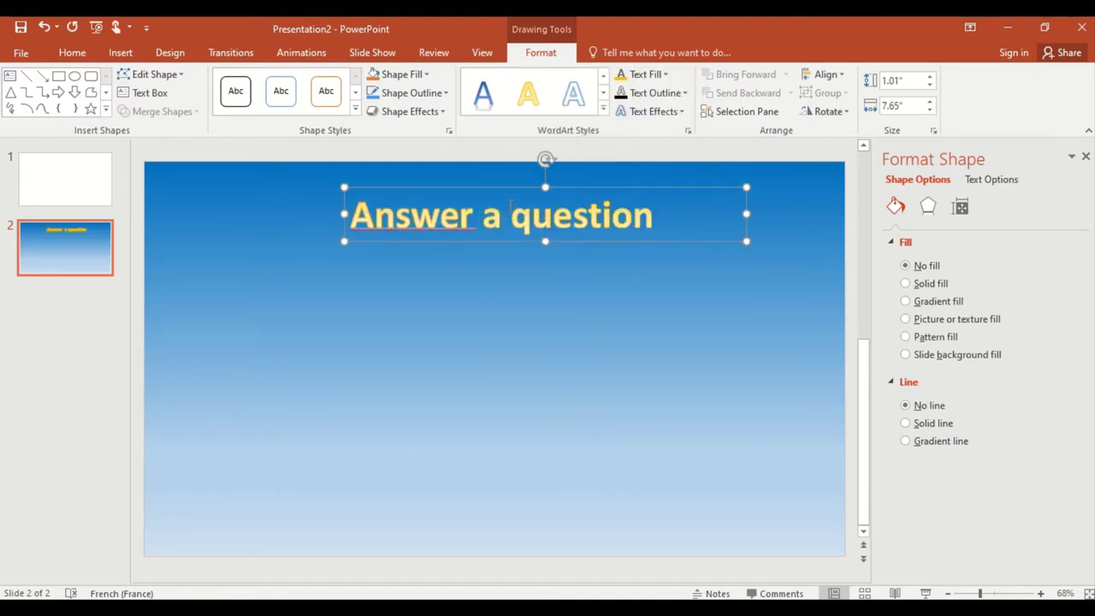
{"action": "left_click", "coordinate": [682, 112]}
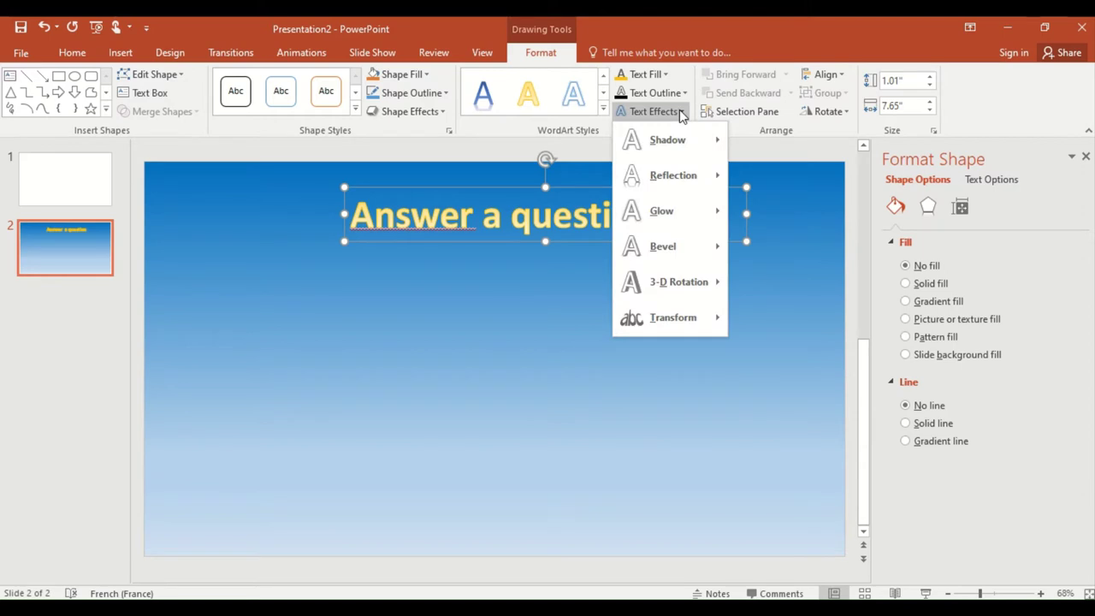
{"action": "mouse_move", "coordinate": [673, 175]}
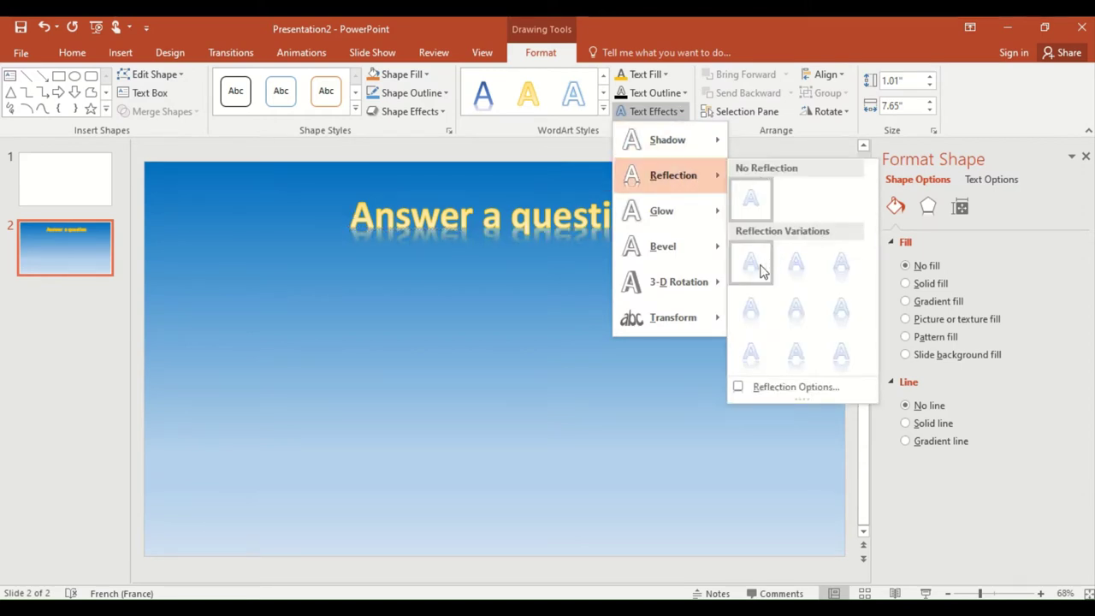
{"action": "left_click", "coordinate": [760, 266]}
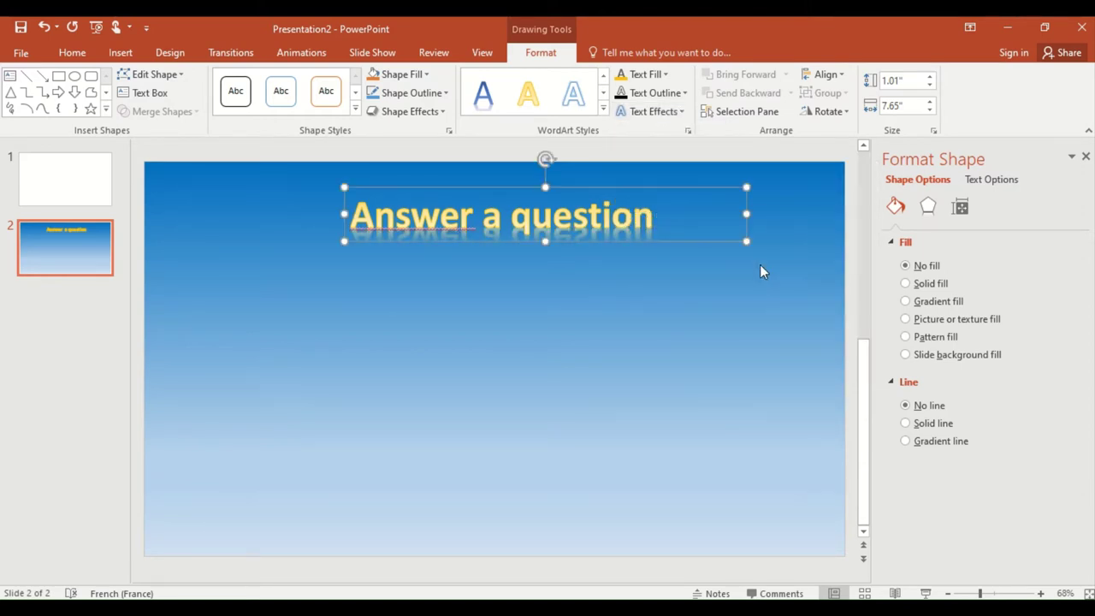
{"action": "left_click", "coordinate": [680, 113]}
{"action": "mouse_move", "coordinate": [672, 317]}
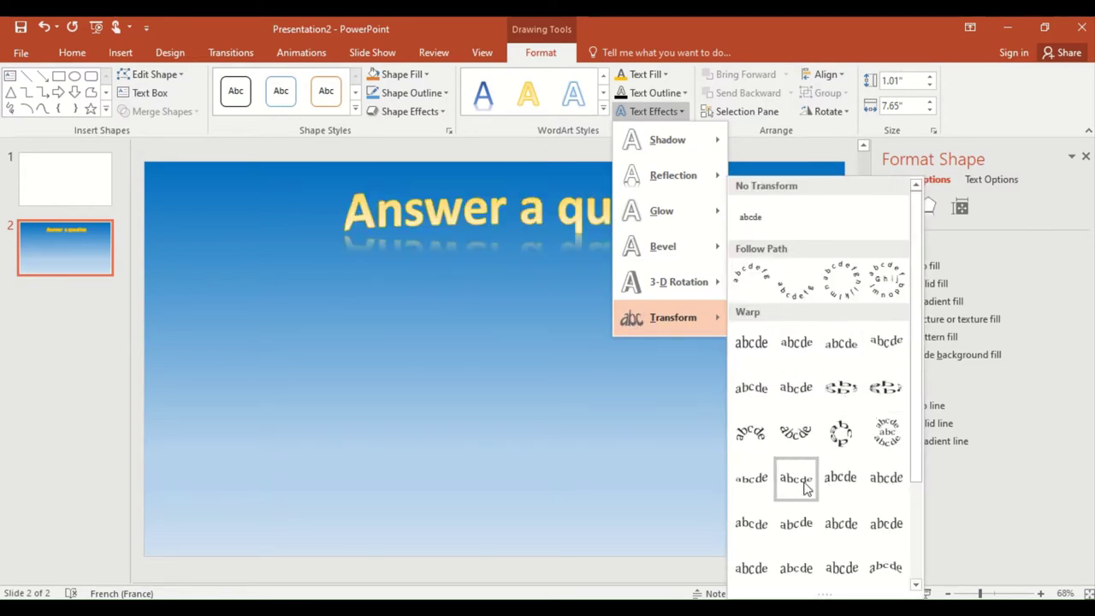
{"action": "left_click", "coordinate": [800, 537]}
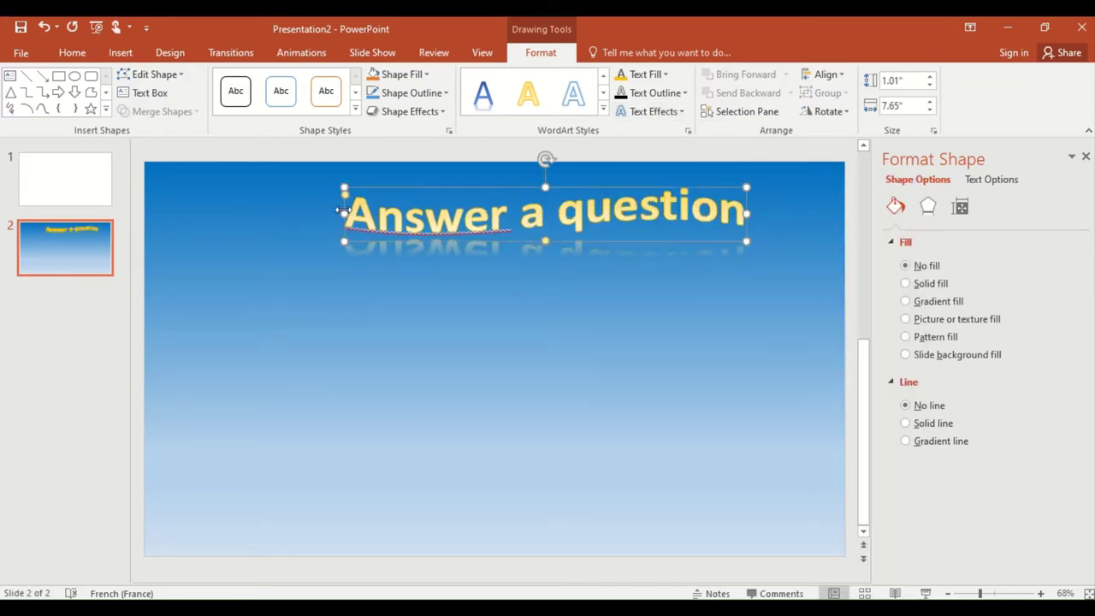
{"action": "left_click_drag", "start_coordinate": [344, 213], "coordinate": [300, 210]}
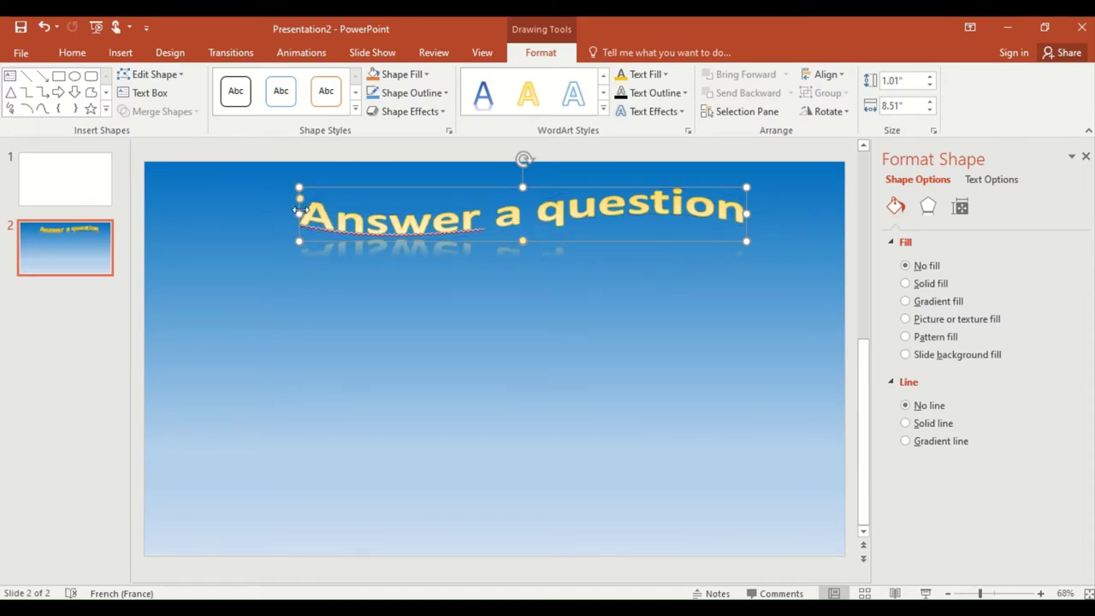
Step: Draw a rounded rectangle button at the slide's left, below the title
{"action": "key", "text": "Escape"}
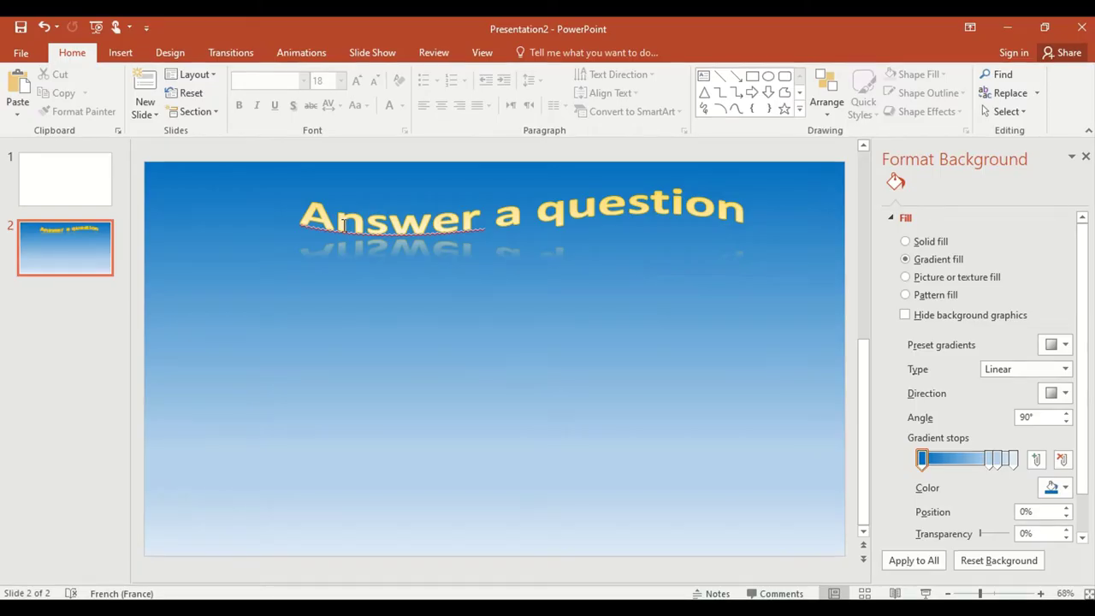
{"action": "left_click", "coordinate": [343, 225]}
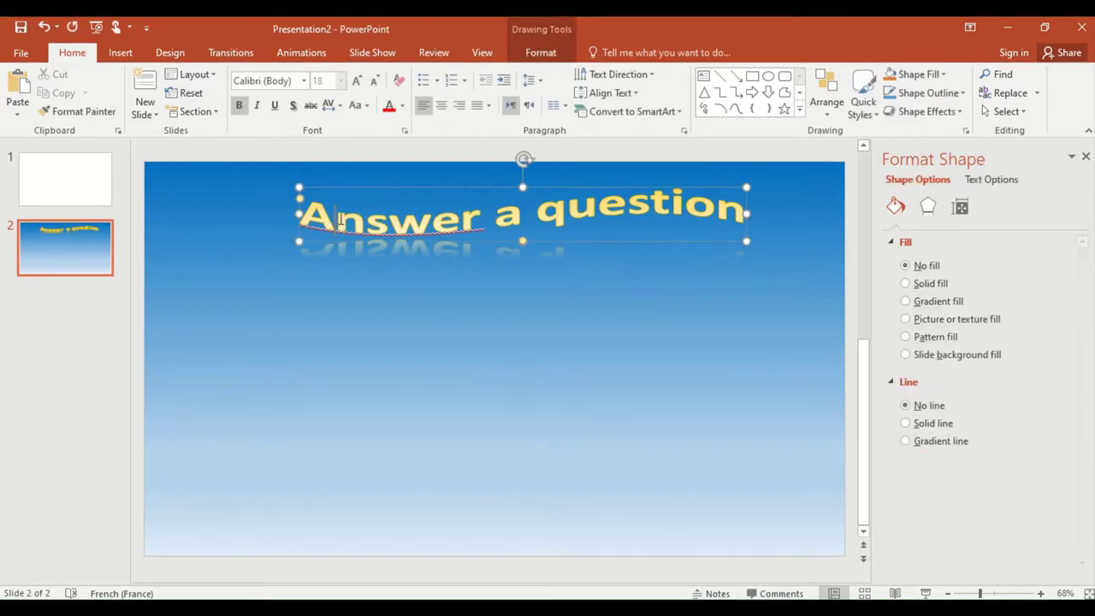
{"action": "left_click", "coordinate": [536, 54]}
{"action": "left_click", "coordinate": [437, 113]}
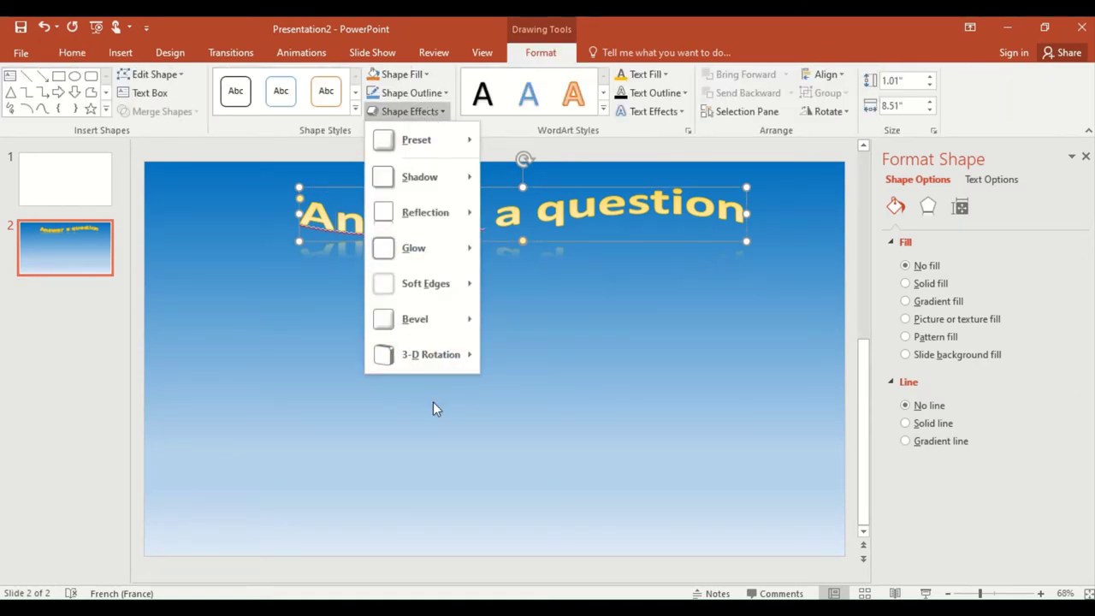
{"action": "left_click", "coordinate": [707, 420]}
{"action": "left_click", "coordinate": [300, 453]}
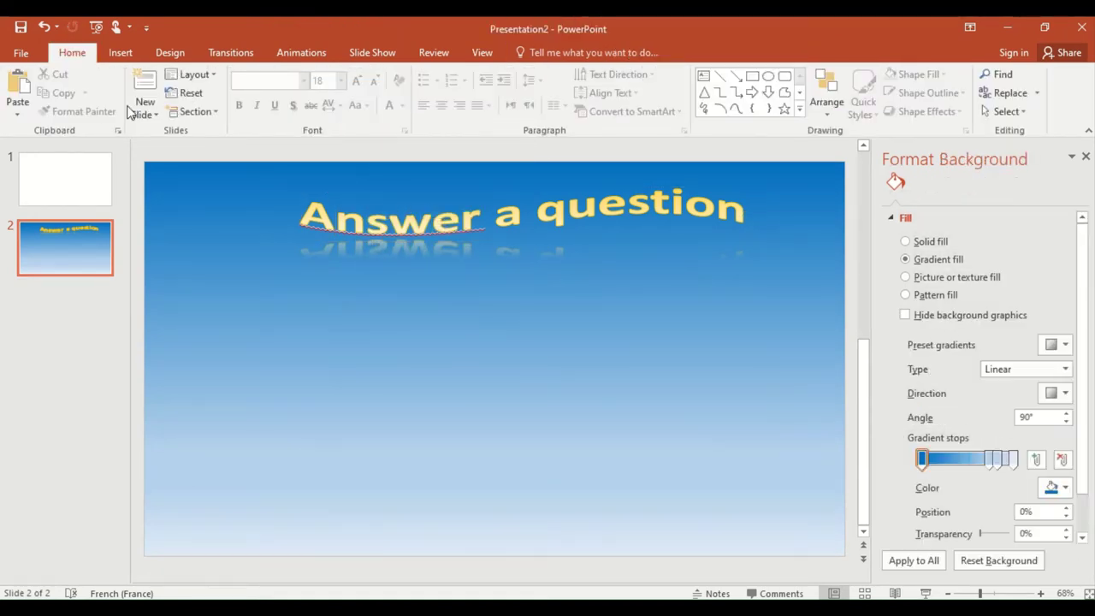
{"action": "left_click", "coordinate": [120, 52]}
{"action": "left_click", "coordinate": [287, 103]}
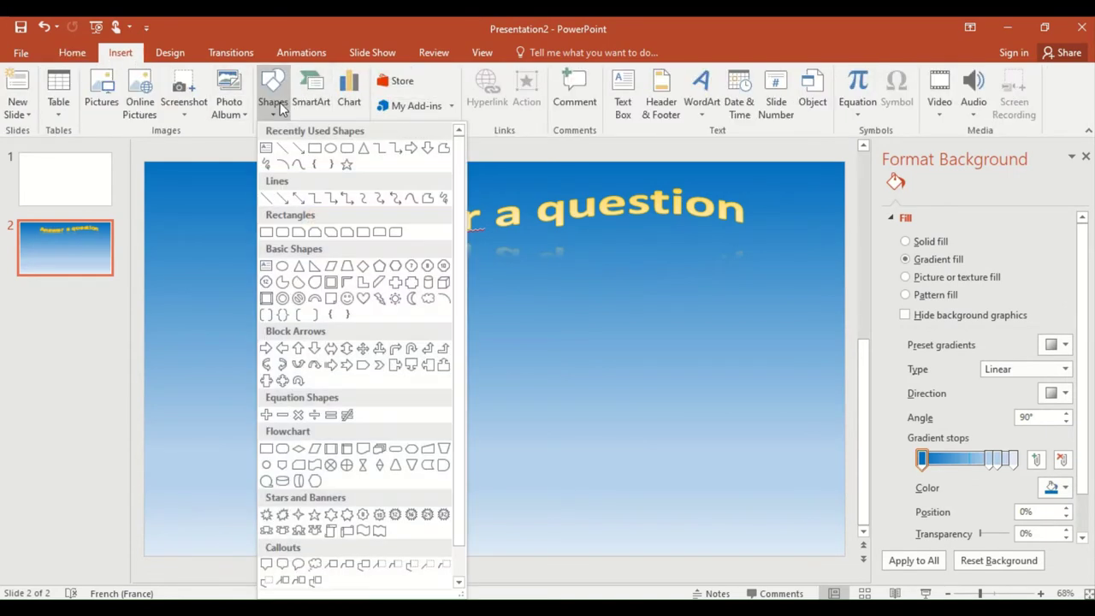
{"action": "left_click", "coordinate": [335, 147]}
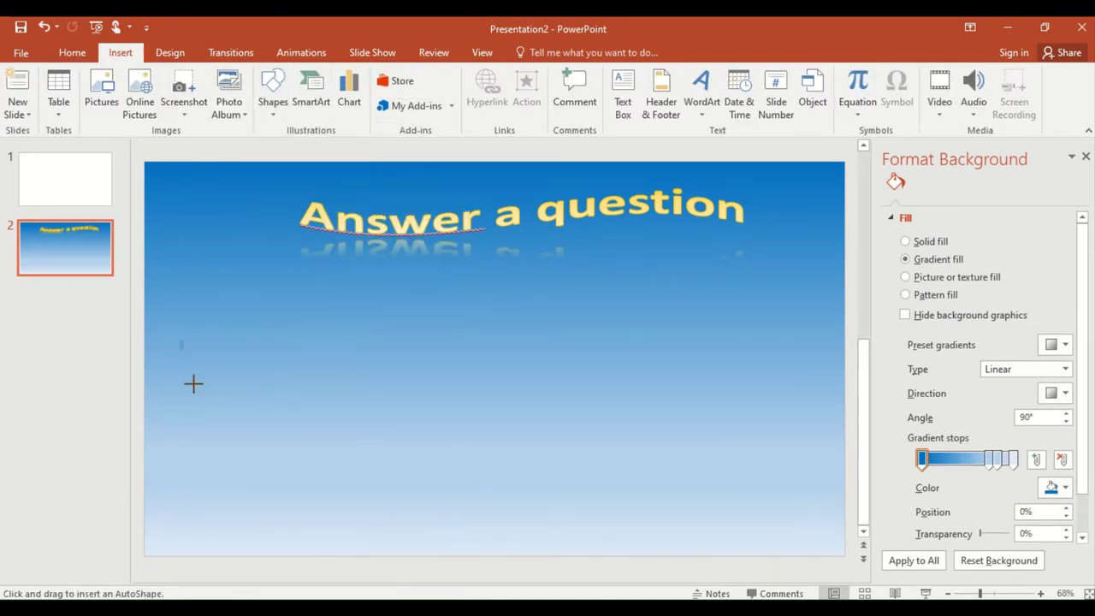
{"action": "left_click_drag", "start_coordinate": [180, 340], "coordinate": [339, 464]}
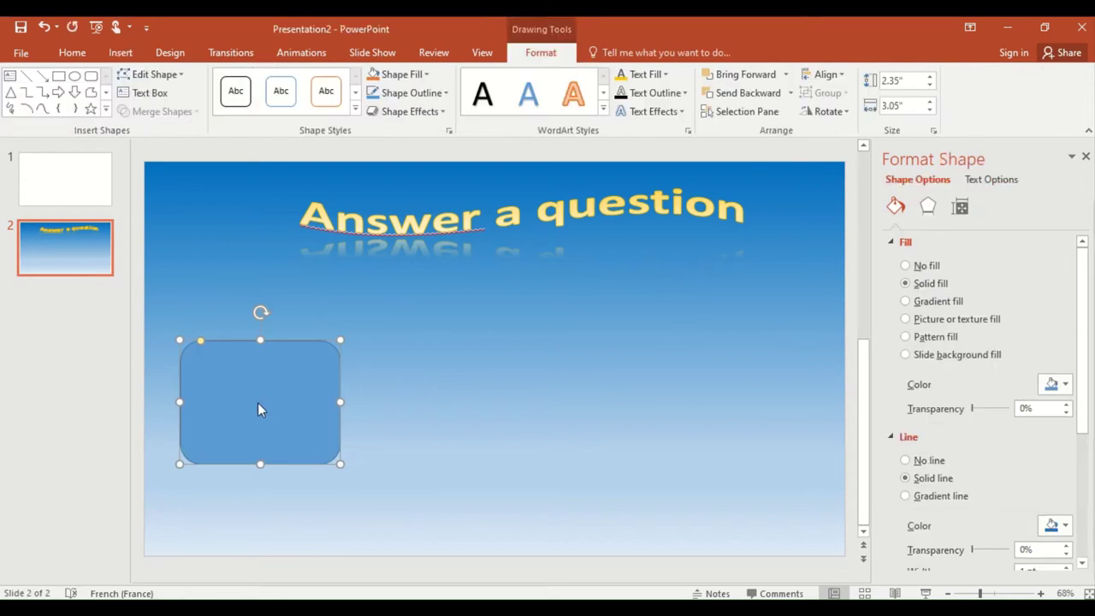
Step: Fill the button with a light-blue preset gradient of type Path
{"action": "left_click", "coordinate": [907, 302]}
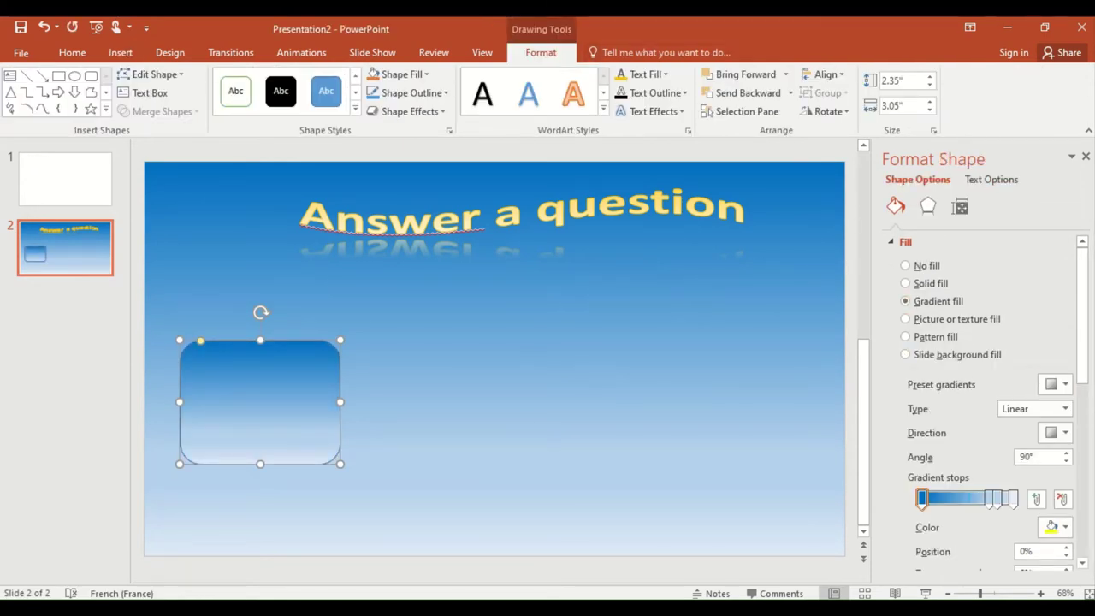
{"action": "left_click", "coordinate": [1066, 386]}
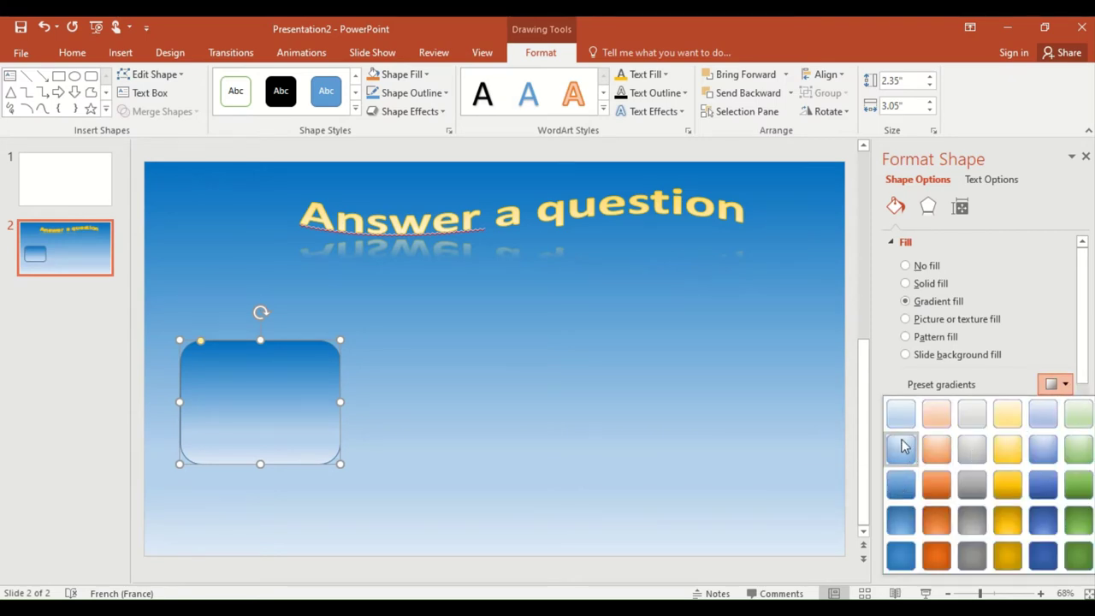
{"action": "left_click", "coordinate": [900, 446]}
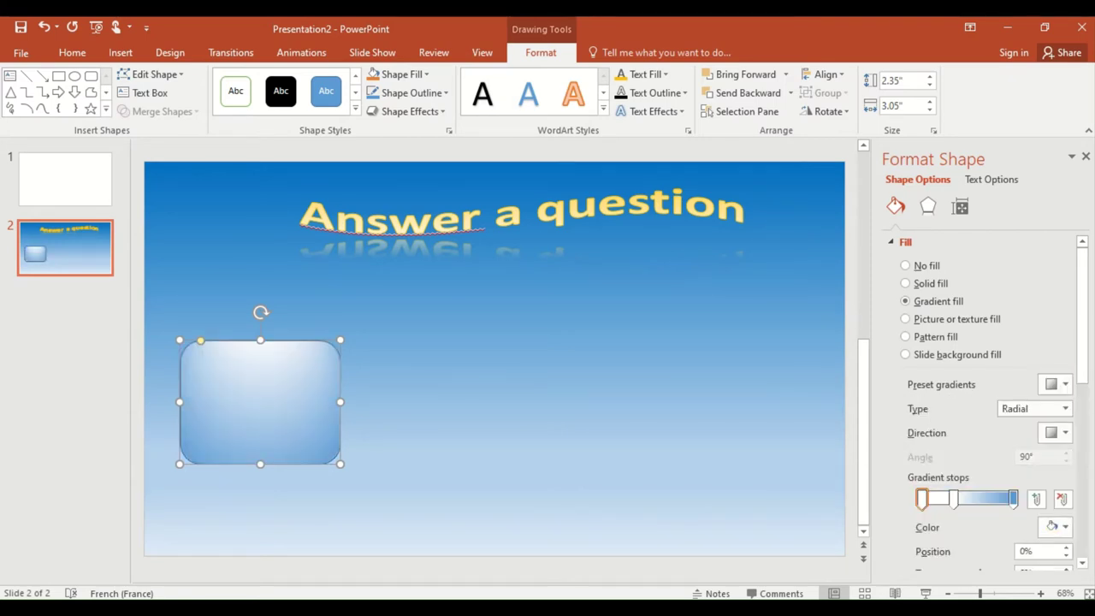
{"action": "left_click", "coordinate": [1065, 409]}
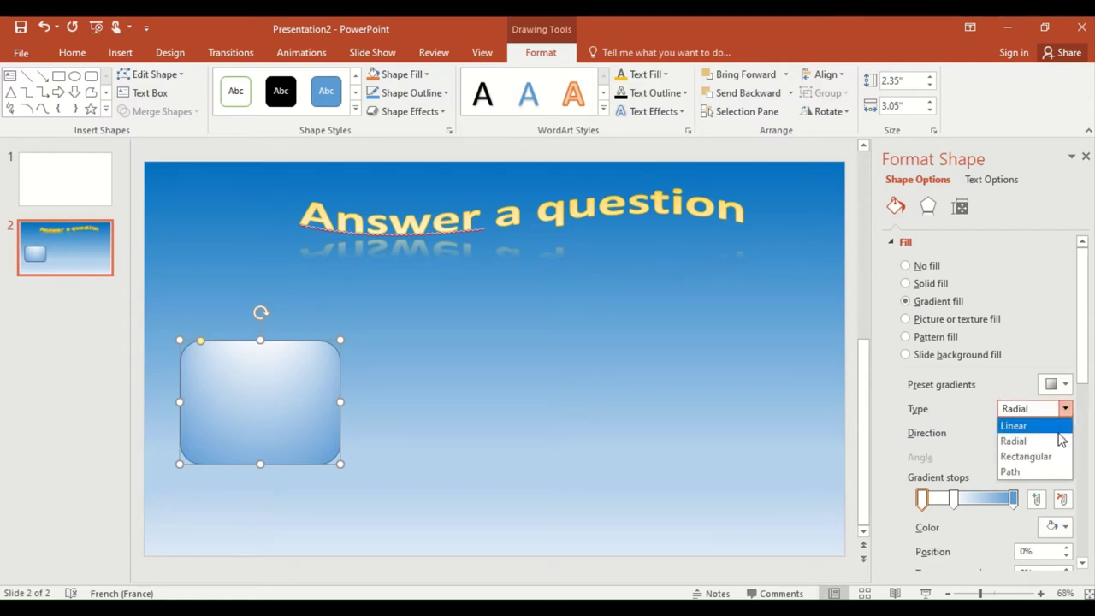
{"action": "left_click", "coordinate": [1026, 456]}
{"action": "left_click", "coordinate": [1066, 411]}
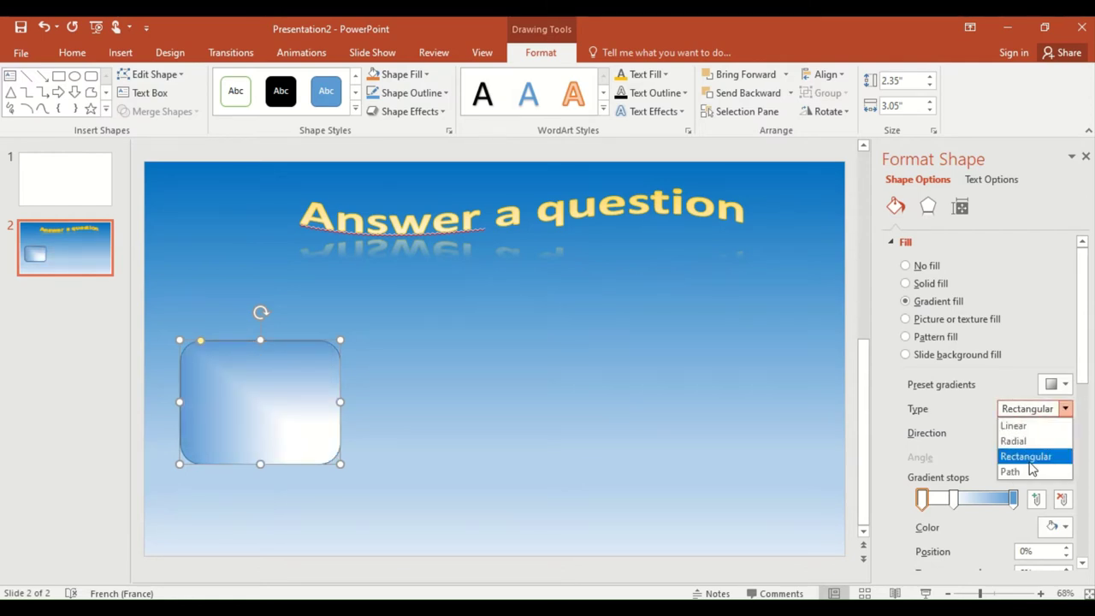
{"action": "left_click", "coordinate": [1012, 472]}
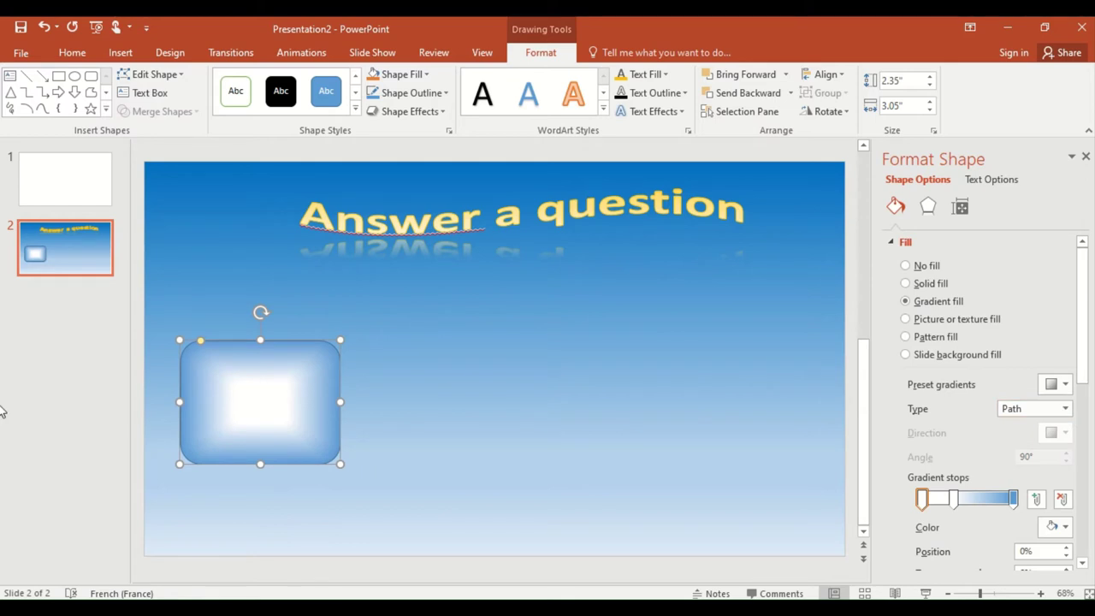
{"action": "left_click_drag", "start_coordinate": [280, 351], "coordinate": [339, 354]}
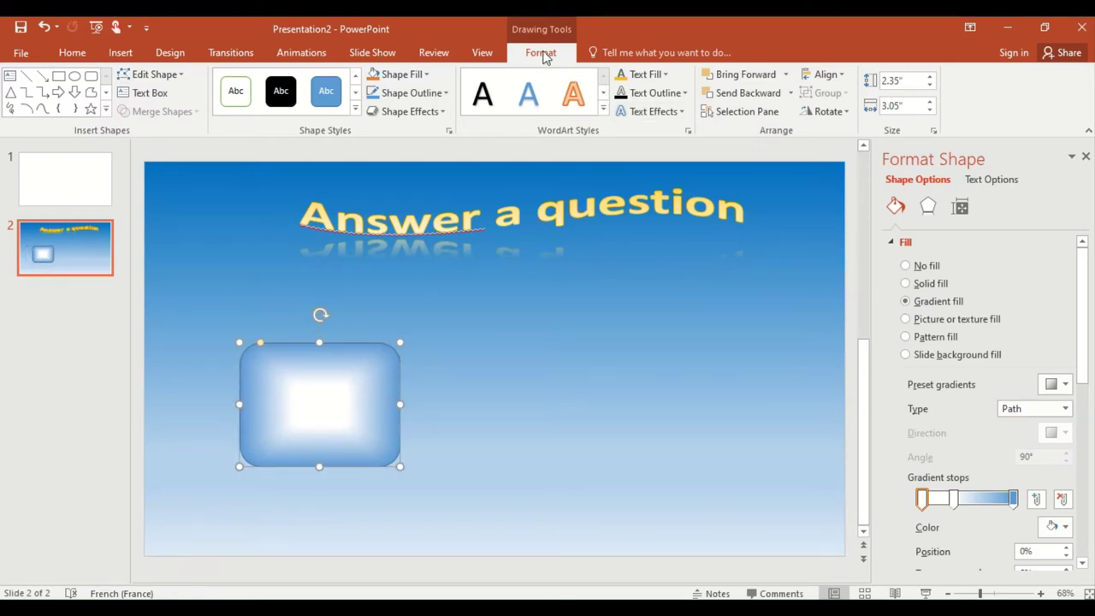
Step: Add a bevel effect to the button and nudge it into place
{"action": "left_click", "coordinate": [440, 111]}
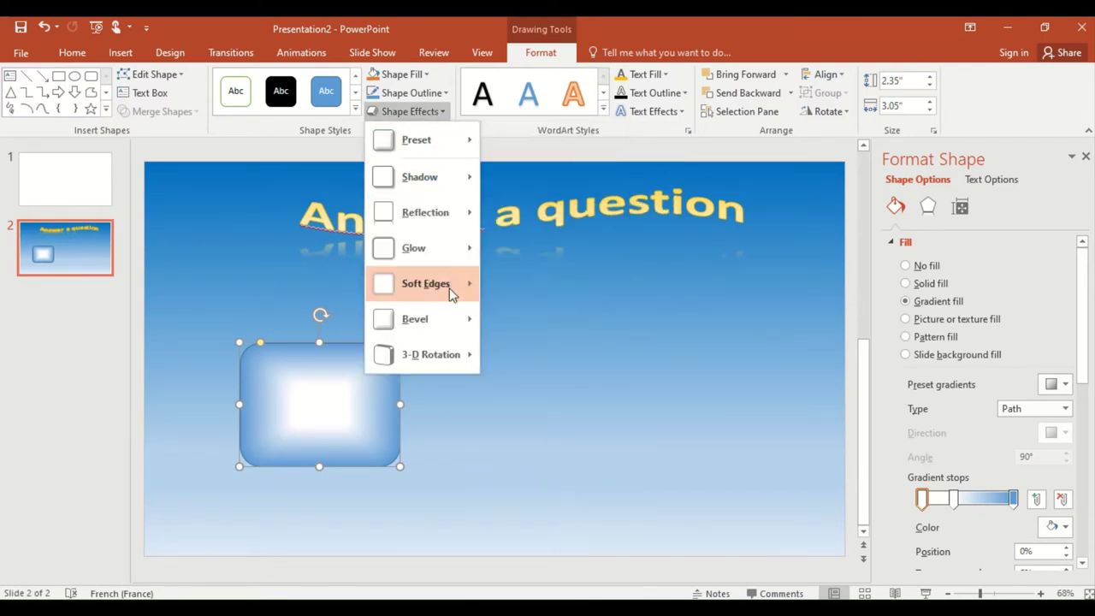
{"action": "mouse_move", "coordinate": [416, 319]}
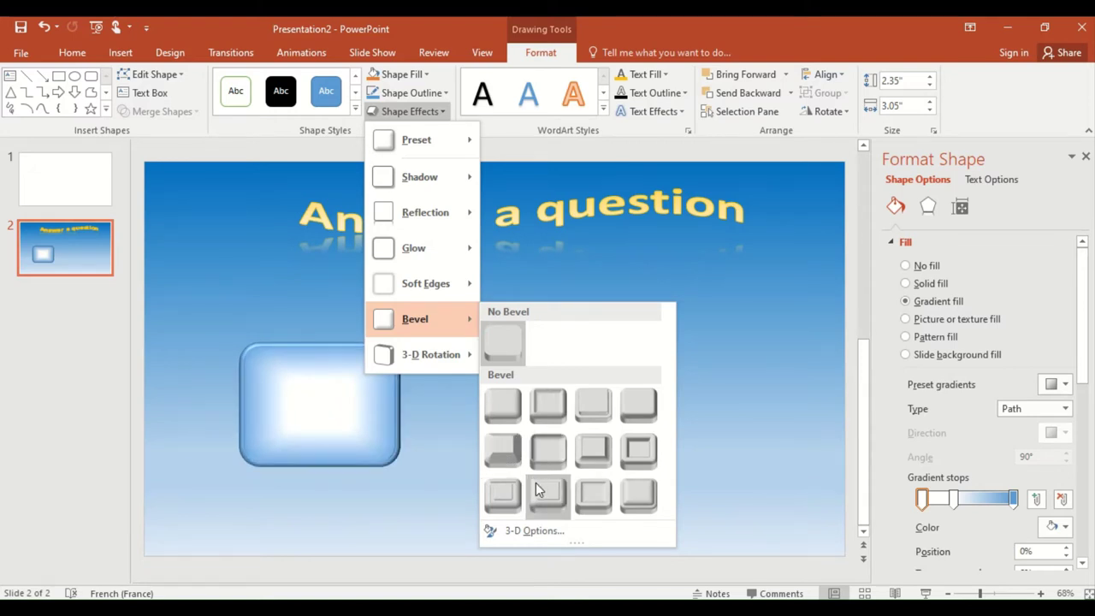
{"action": "left_click", "coordinate": [498, 483]}
{"action": "left_click_drag", "start_coordinate": [288, 395], "coordinate": [276, 375]}
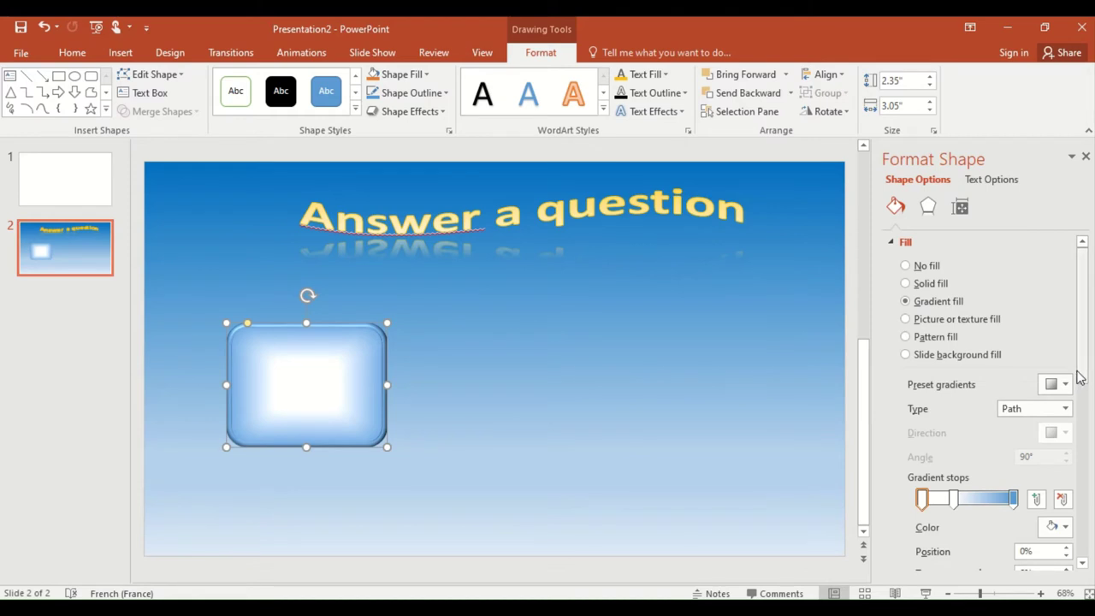
{"action": "scroll", "coordinate": [1079, 384], "scroll_direction": "down", "scroll_amount": 2}
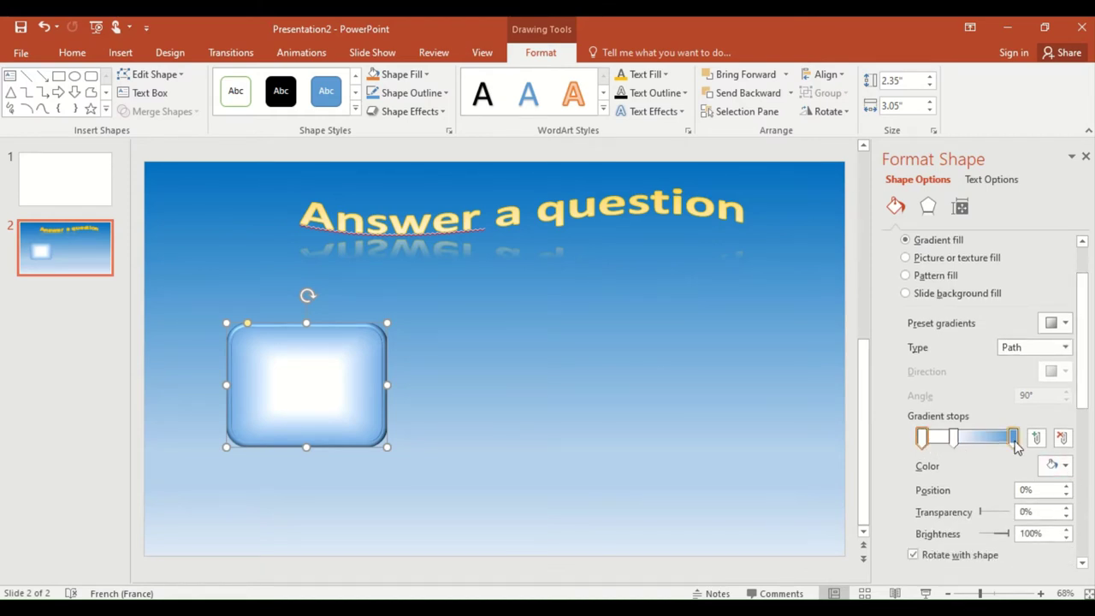
Step: Make the gradient stops yellow at 0% and 35%, pale yellow at 100%
{"action": "left_click", "coordinate": [1066, 468]}
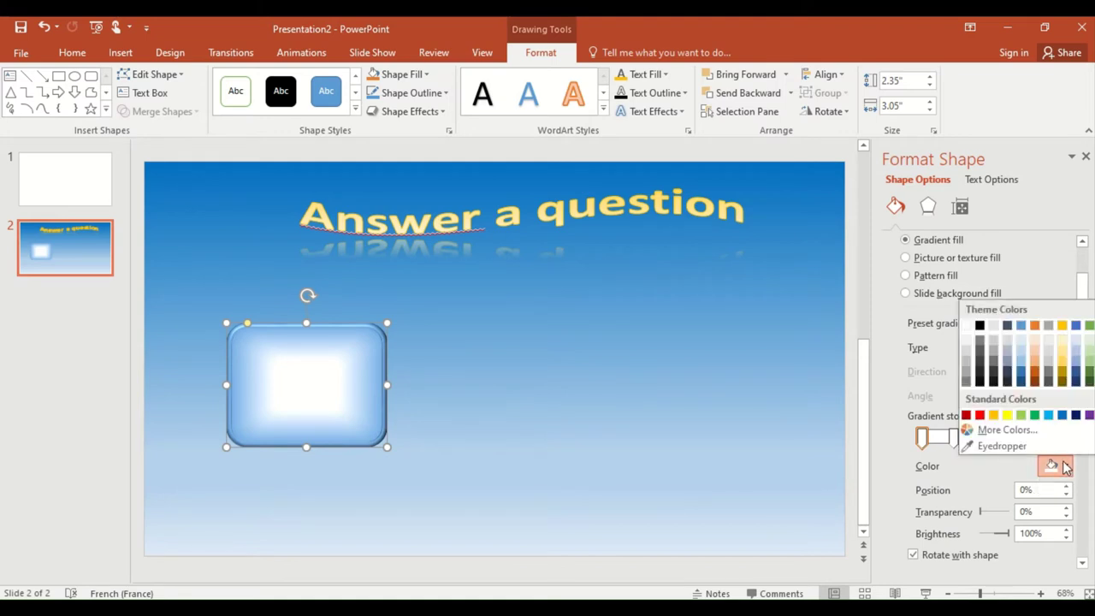
{"action": "left_click", "coordinate": [995, 417]}
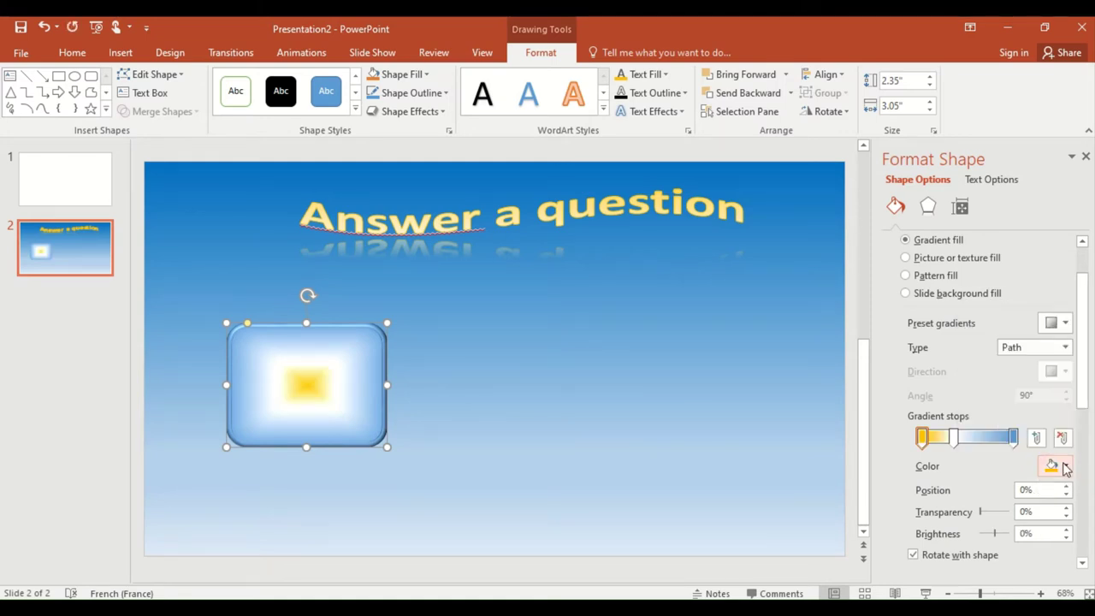
{"action": "left_click", "coordinate": [954, 438]}
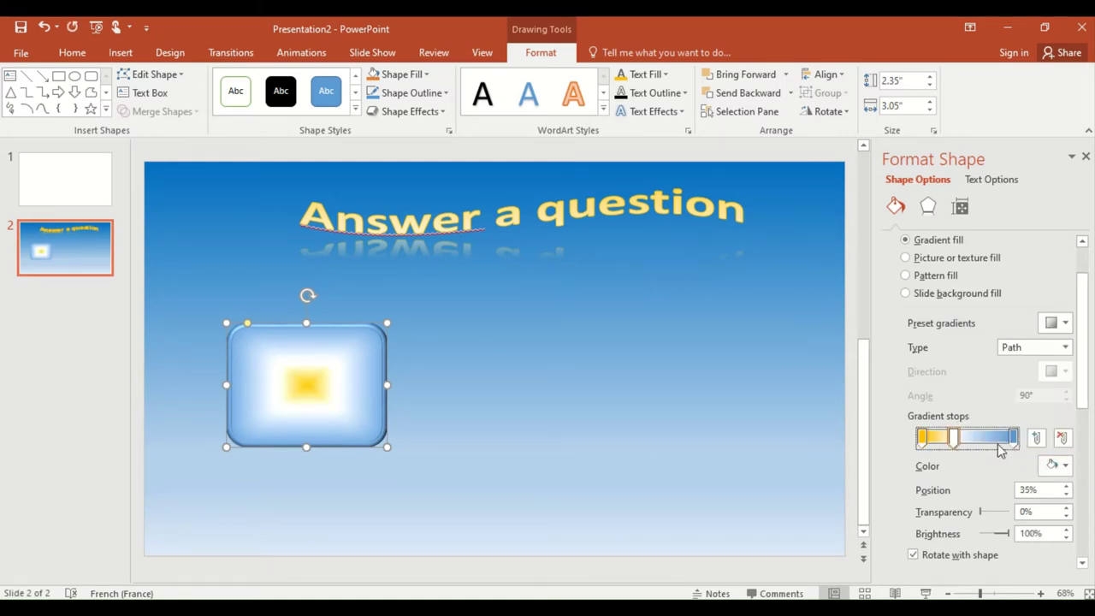
{"action": "left_click", "coordinate": [1065, 465]}
{"action": "left_click", "coordinate": [1012, 418]}
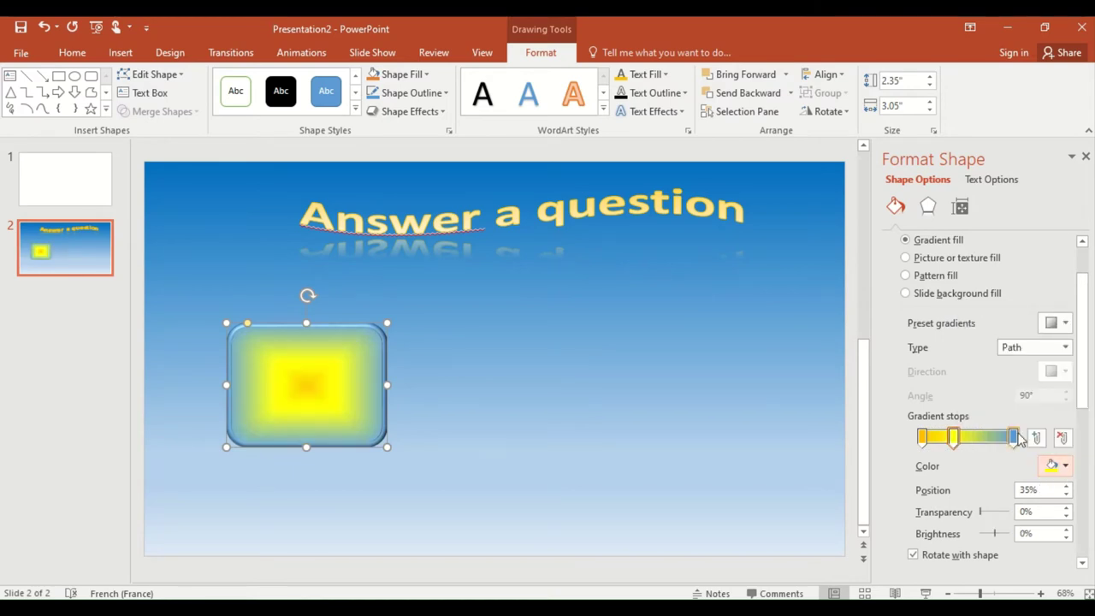
{"action": "left_click", "coordinate": [1013, 438]}
{"action": "left_click", "coordinate": [1057, 463]}
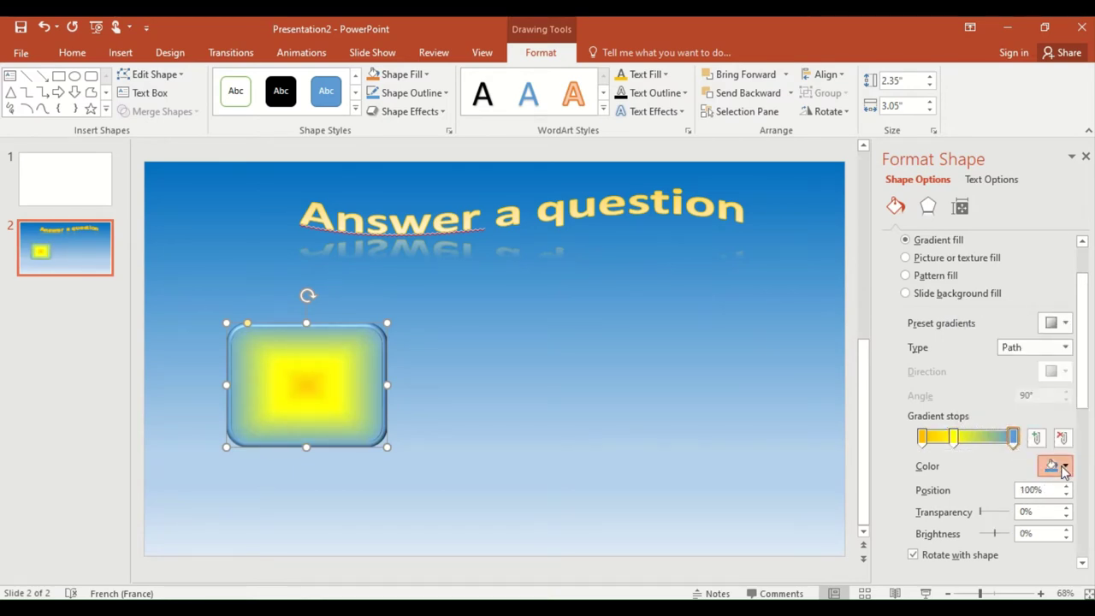
{"action": "left_click", "coordinate": [1069, 344]}
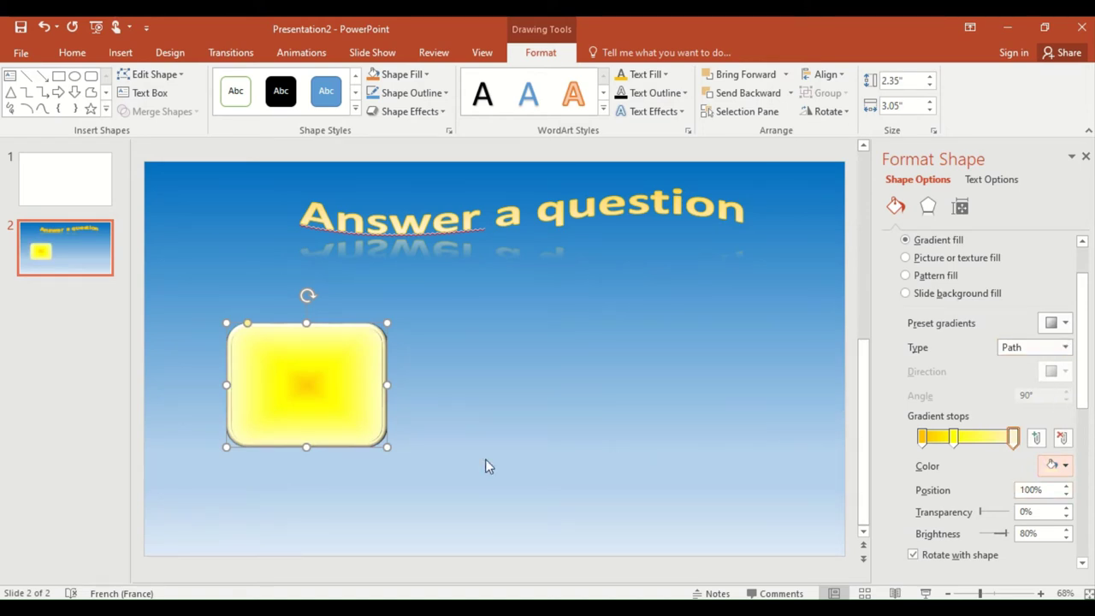
Step: Remove the button's outline
{"action": "right_click", "coordinate": [300, 397]}
{"action": "left_click", "coordinate": [397, 433]}
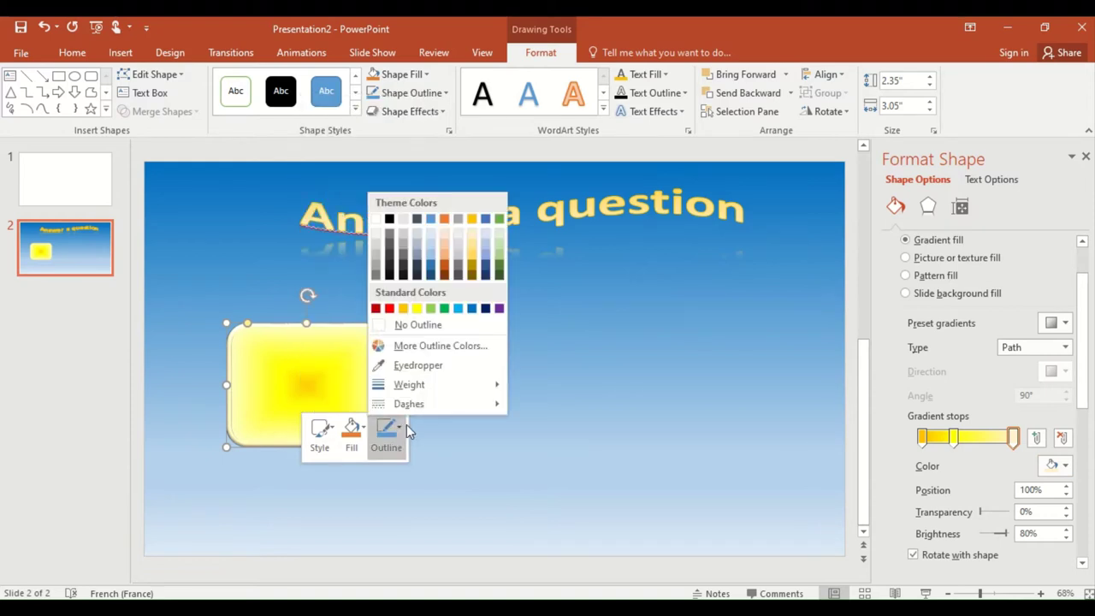
{"action": "left_click", "coordinate": [400, 322]}
{"action": "left_click", "coordinate": [518, 466]}
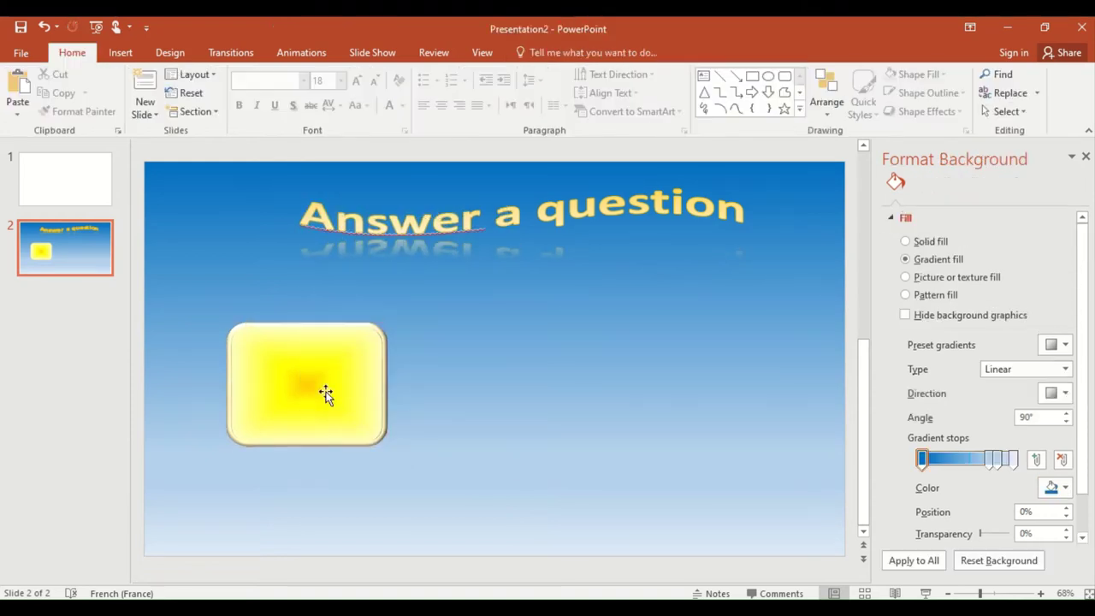
Step: Duplicate the yellow button with Ctrl+C/Ctrl+V and place the copy to the right
{"action": "left_click_drag", "start_coordinate": [317, 394], "coordinate": [333, 404]}
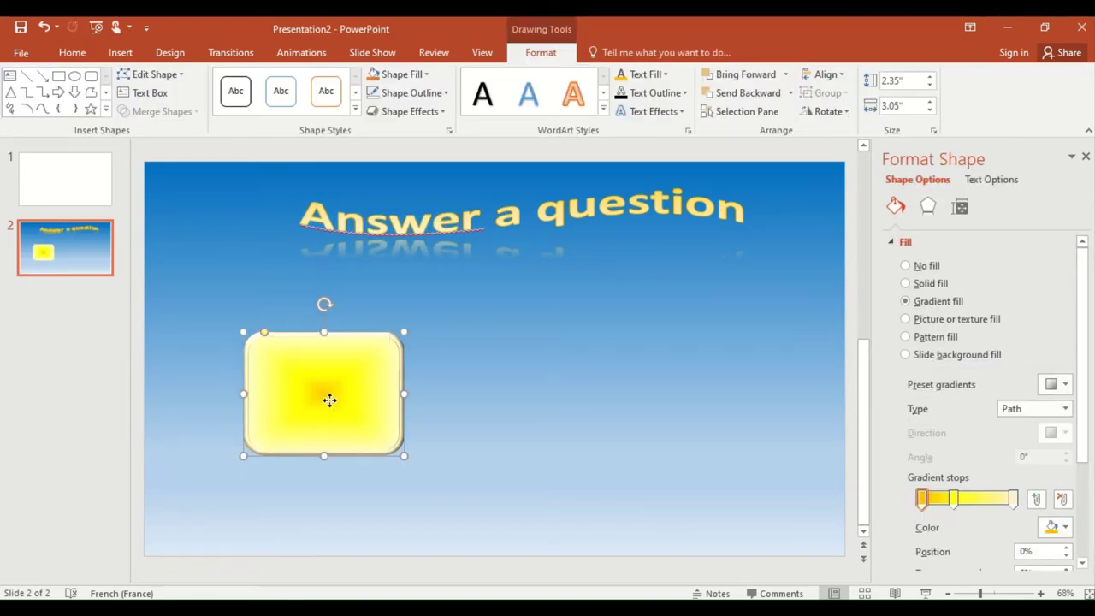
{"action": "key", "text": "ctrl+c"}
{"action": "key", "text": "ctrl+v"}
{"action": "mouse_move", "coordinate": [331, 401]}
{"action": "left_mouse_down"}
{"action": "mouse_move", "coordinate": [688, 400]}
{"action": "mouse_move", "coordinate": [646, 390]}
{"action": "left_mouse_up"}
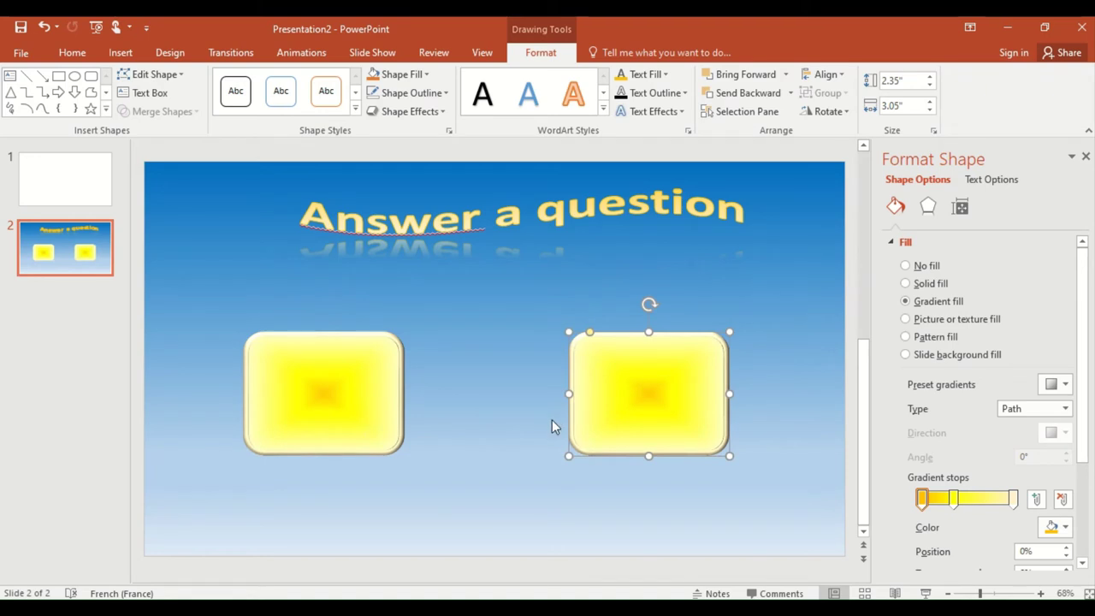
Step: Copy the left button's formatting onto the right button with Format Painter
{"action": "left_click", "coordinate": [340, 426]}
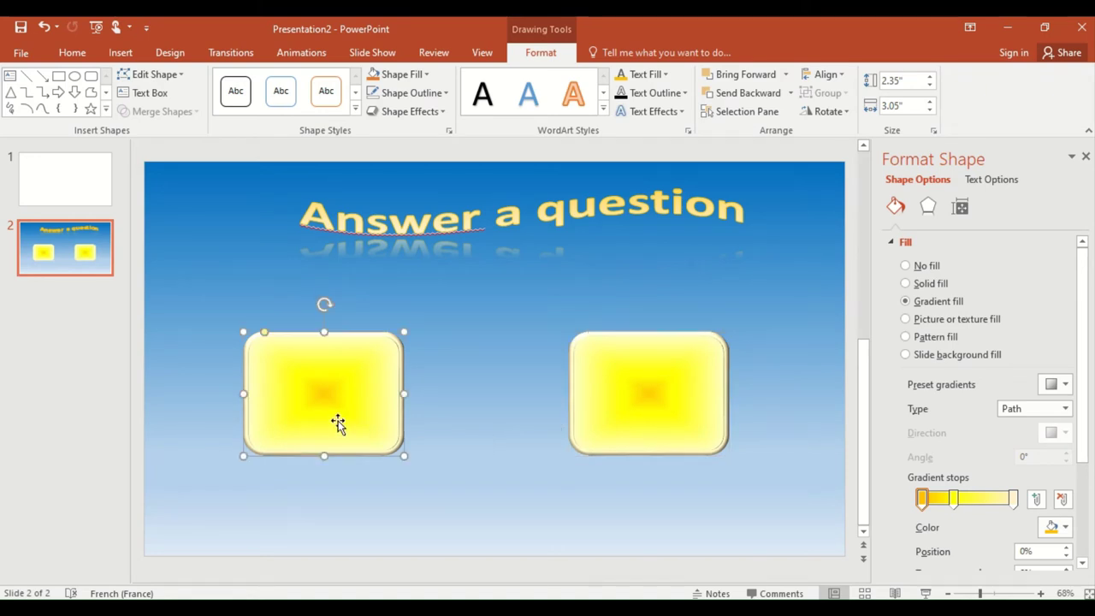
{"action": "left_click", "coordinate": [72, 52]}
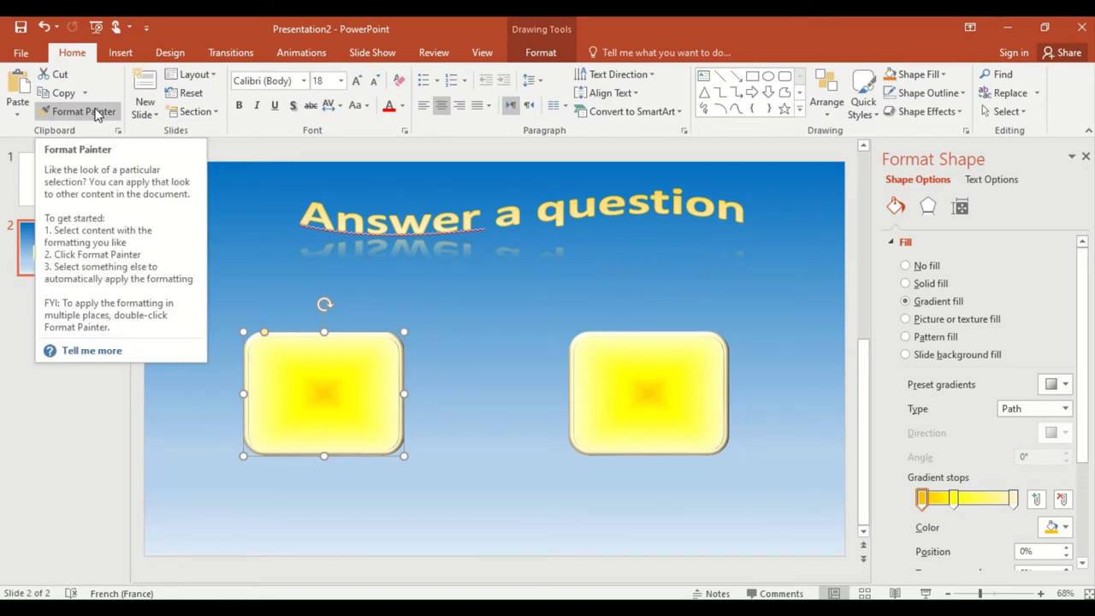
{"action": "left_click", "coordinate": [82, 111]}
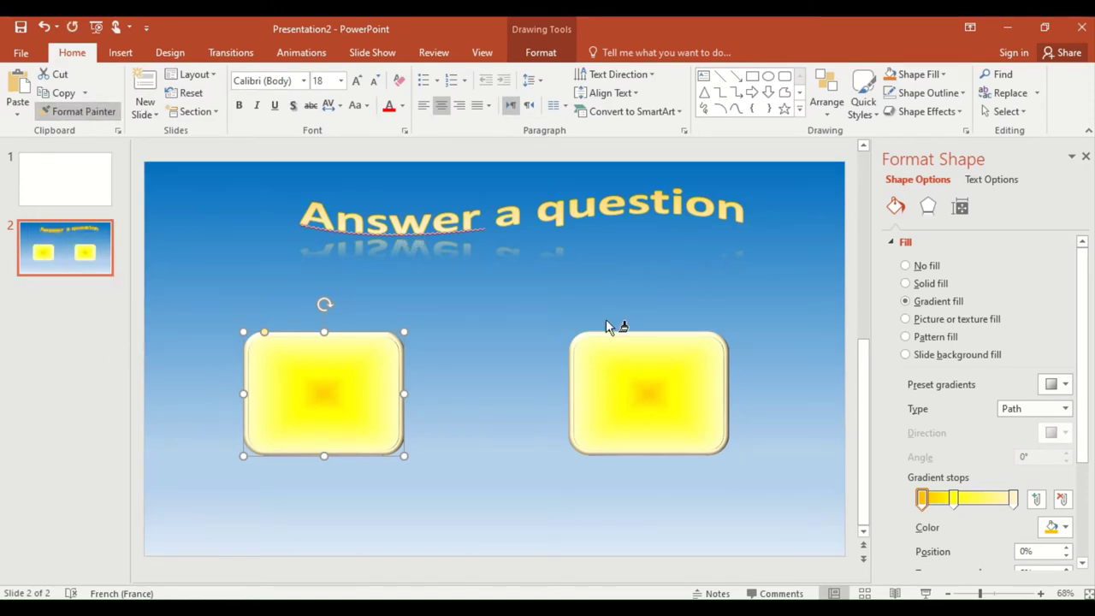
{"action": "left_click", "coordinate": [613, 368]}
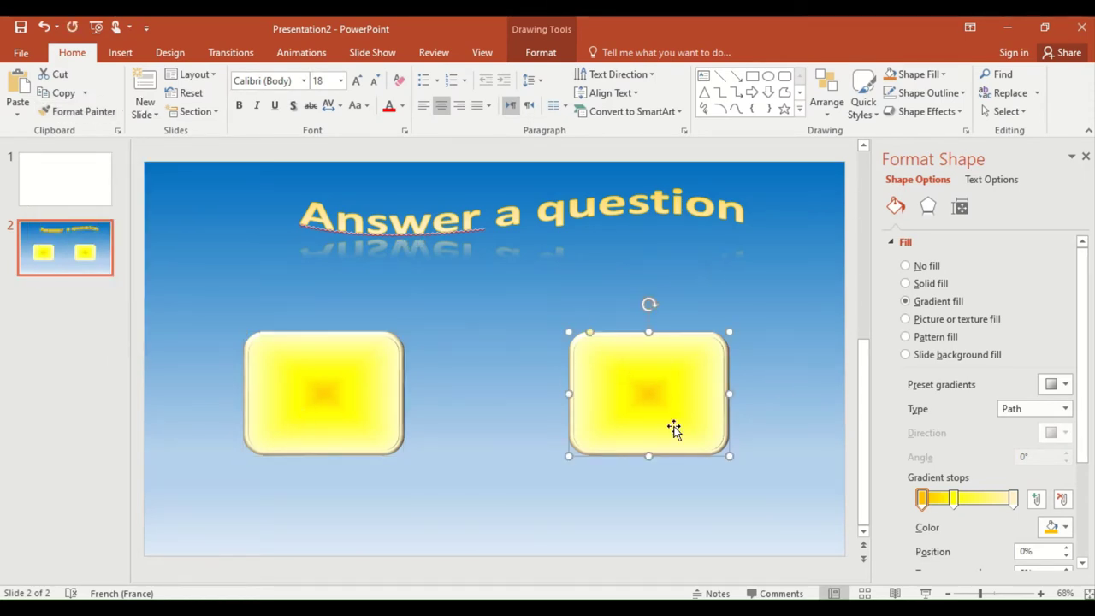
Step: Apply a light-blue radial preset to the background with gradient type Path
{"action": "left_click", "coordinate": [466, 499]}
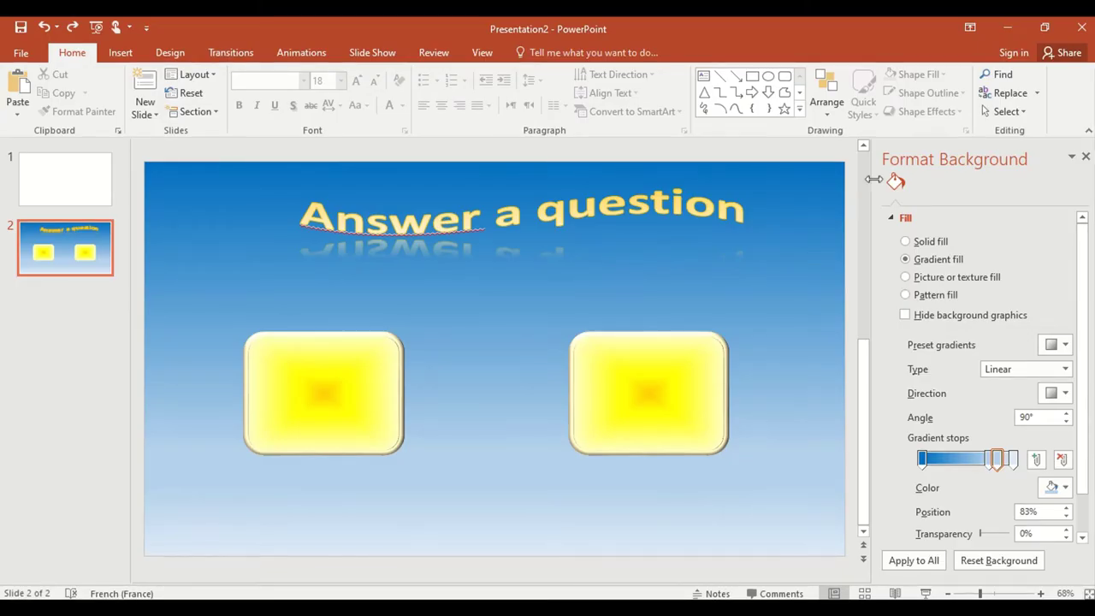
{"action": "left_click", "coordinate": [1065, 346]}
{"action": "left_click", "coordinate": [933, 422]}
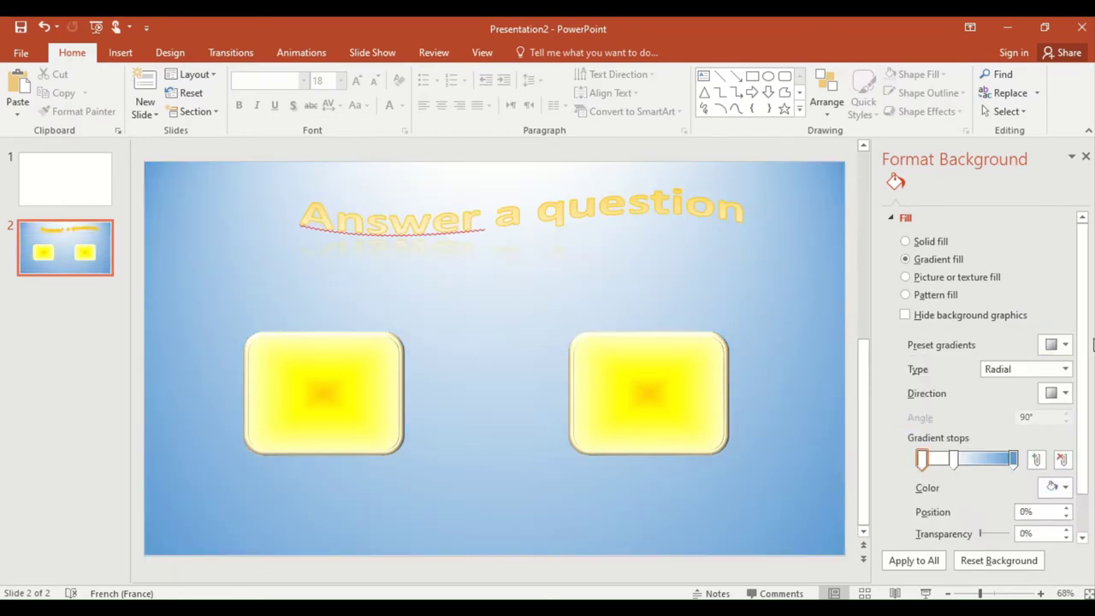
{"action": "left_click", "coordinate": [1065, 369]}
{"action": "left_click", "coordinate": [994, 432]}
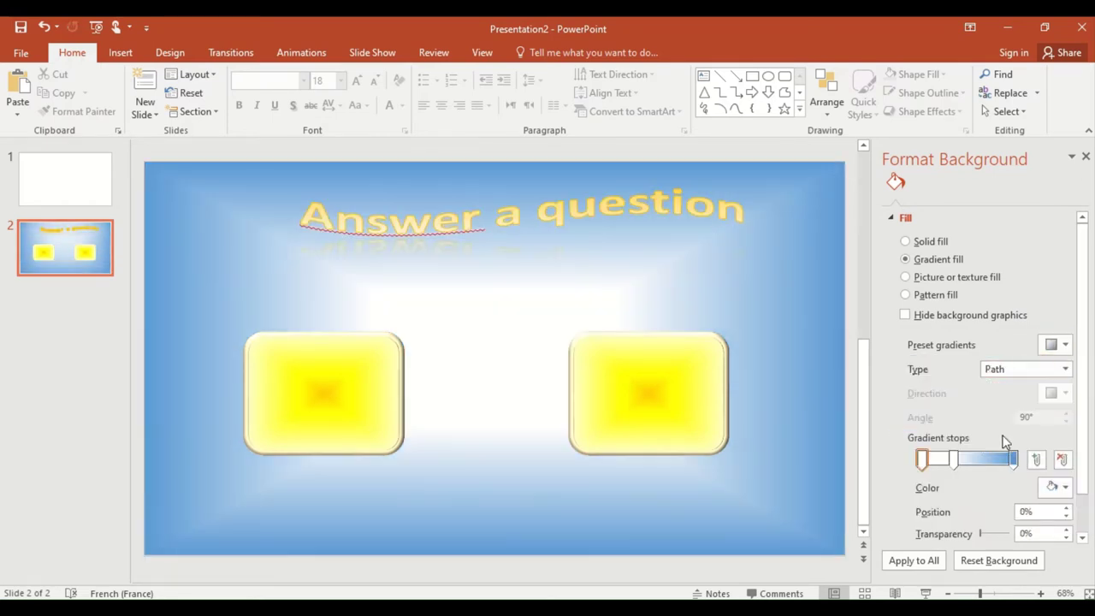
Step: Set the background gradient's outer stop to a darker blue
{"action": "left_click", "coordinate": [1066, 488]}
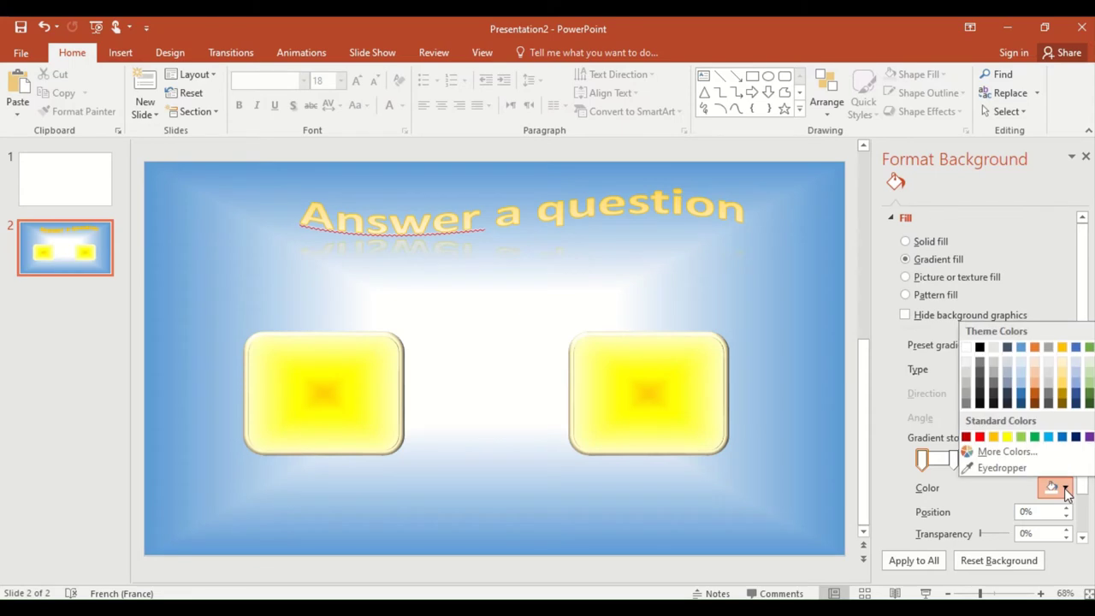
{"action": "left_click", "coordinate": [920, 501]}
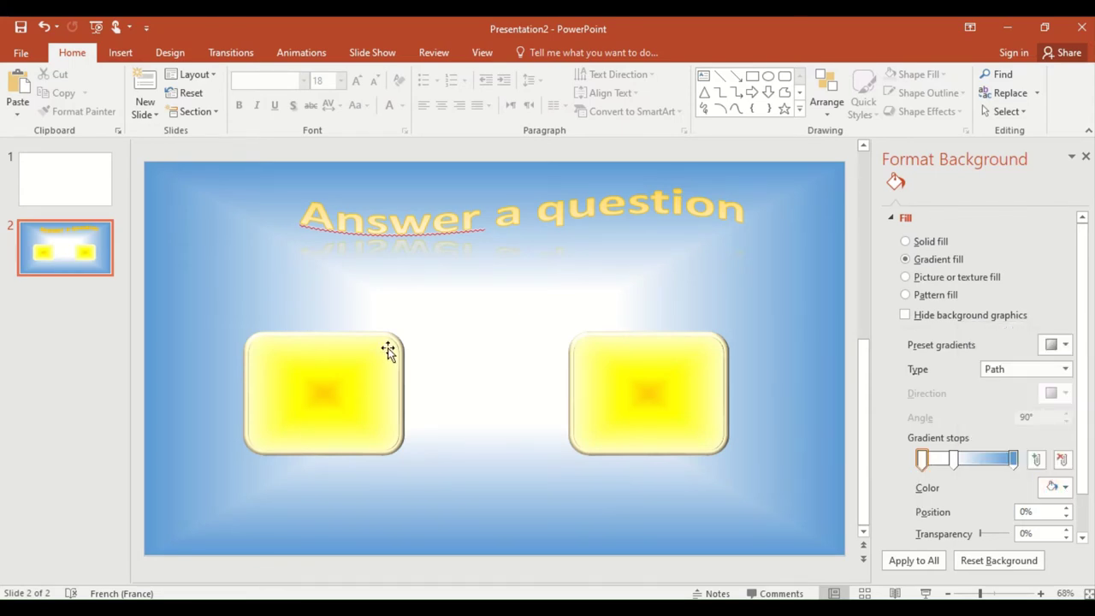
{"action": "left_click", "coordinate": [1014, 460]}
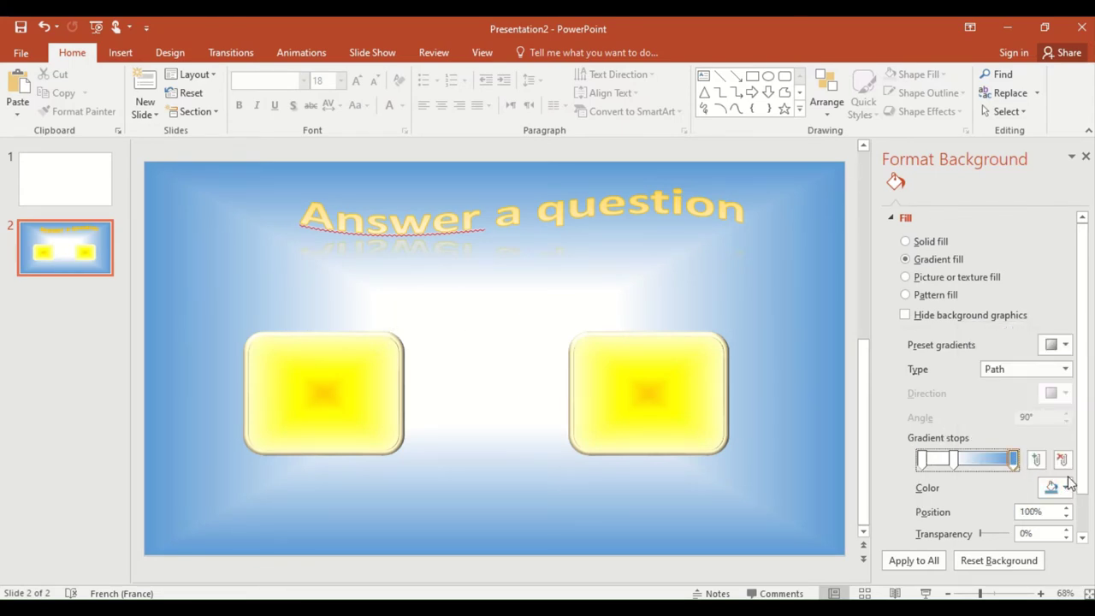
{"action": "left_click", "coordinate": [1066, 486]}
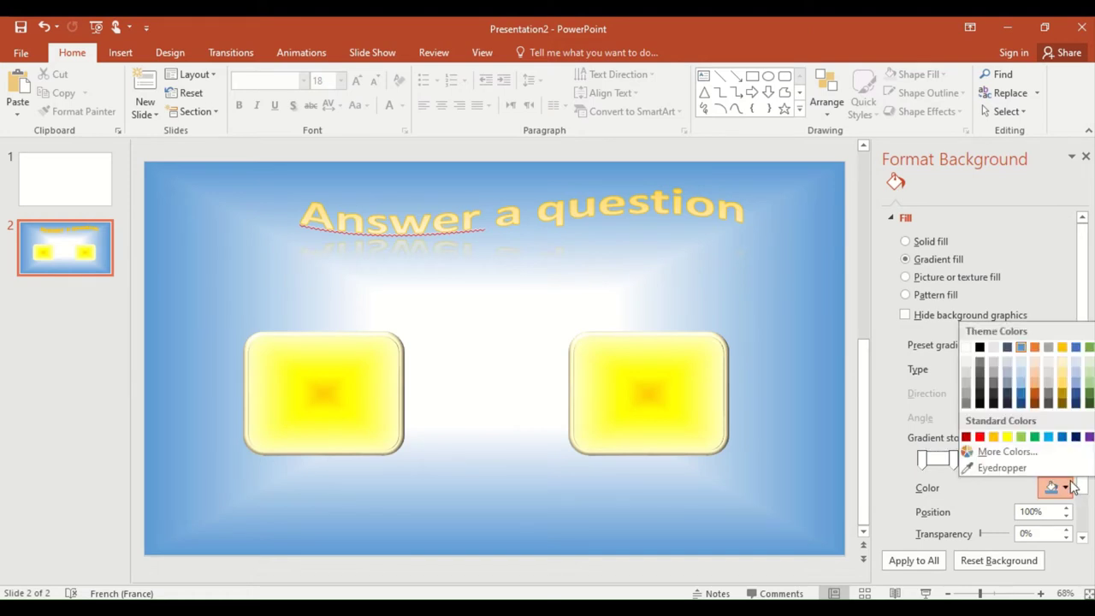
{"action": "left_click", "coordinate": [1061, 438]}
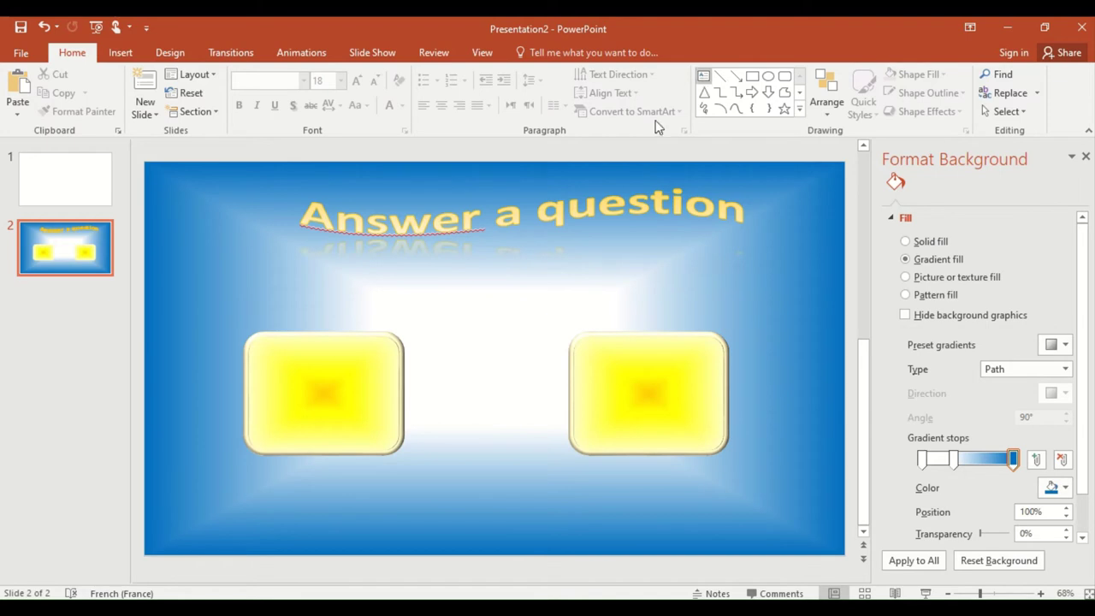
Step: Label the left button '1' in large bold white text
{"action": "left_click", "coordinate": [339, 389]}
{"action": "right_click", "coordinate": [340, 391]}
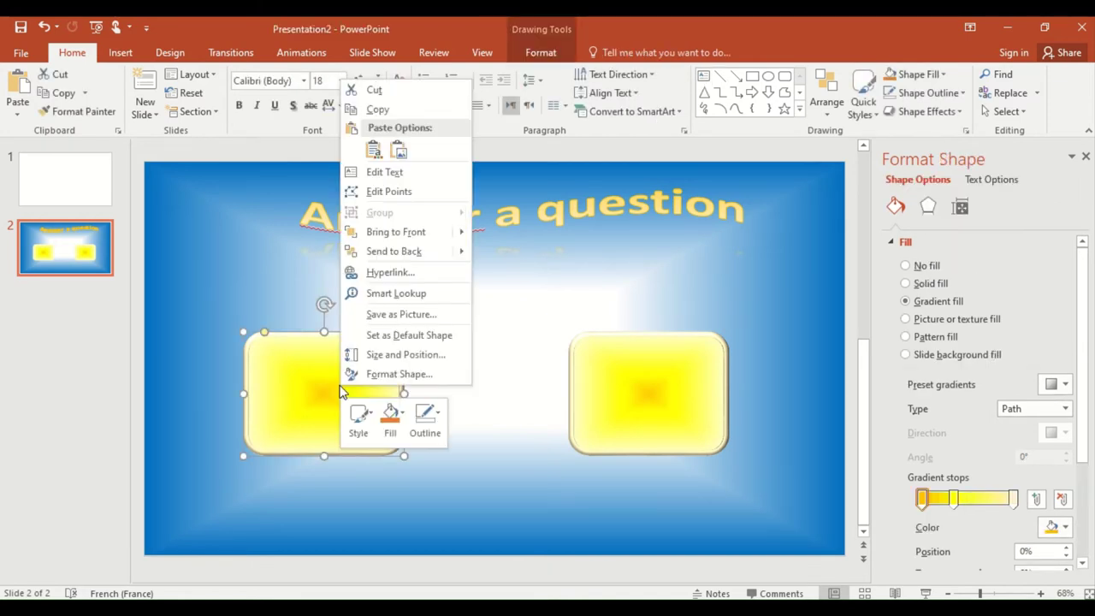
{"action": "left_click", "coordinate": [384, 172]}
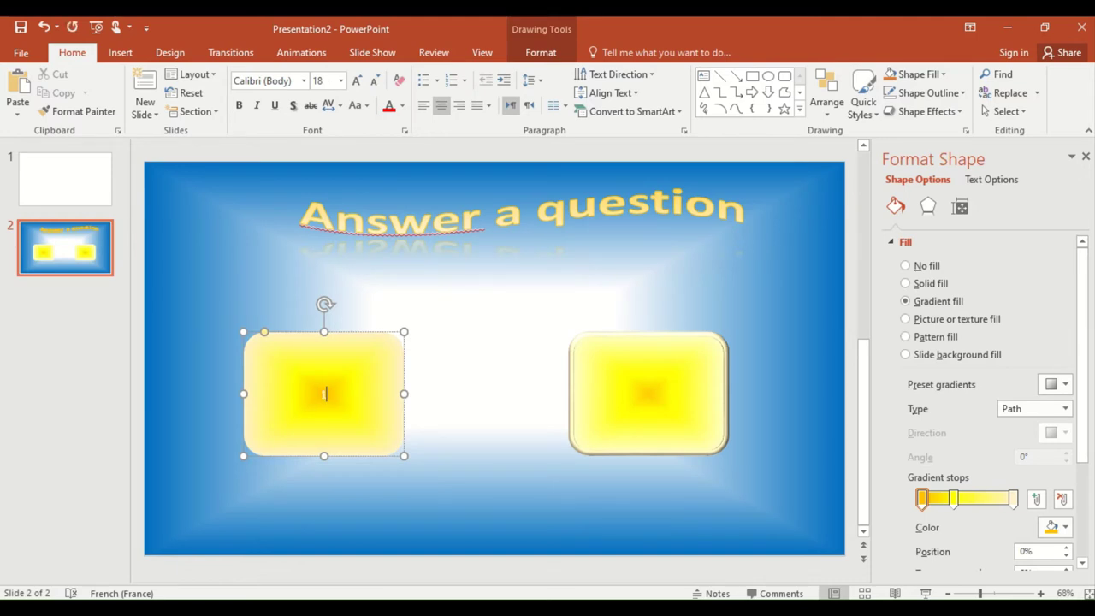
{"action": "left_click", "coordinate": [318, 395]}
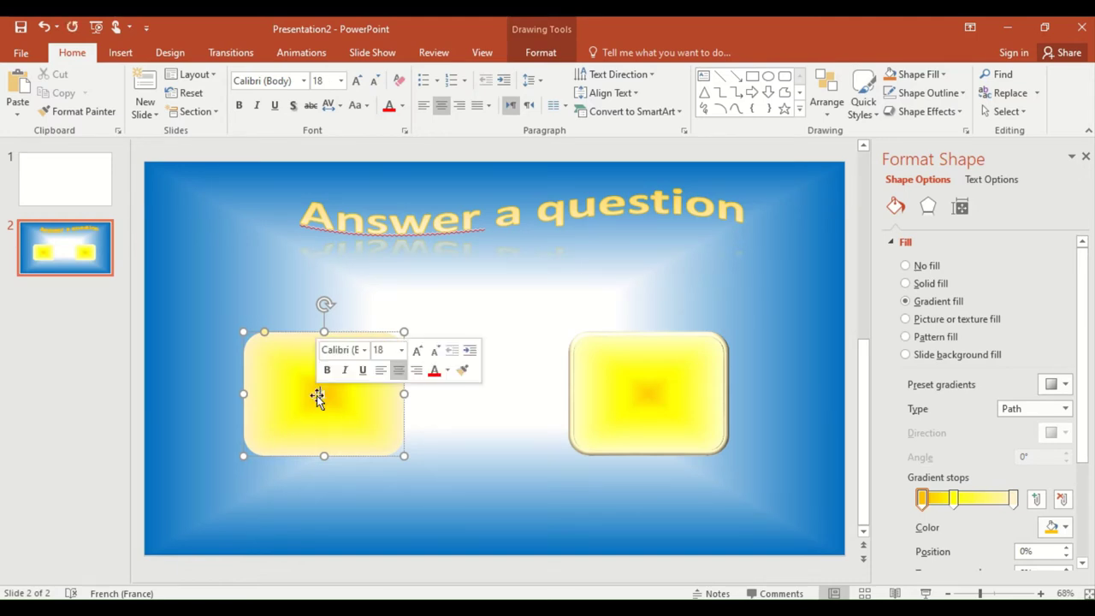
{"action": "left_click", "coordinate": [417, 350]}
{"action": "left_click", "coordinate": [417, 350]}
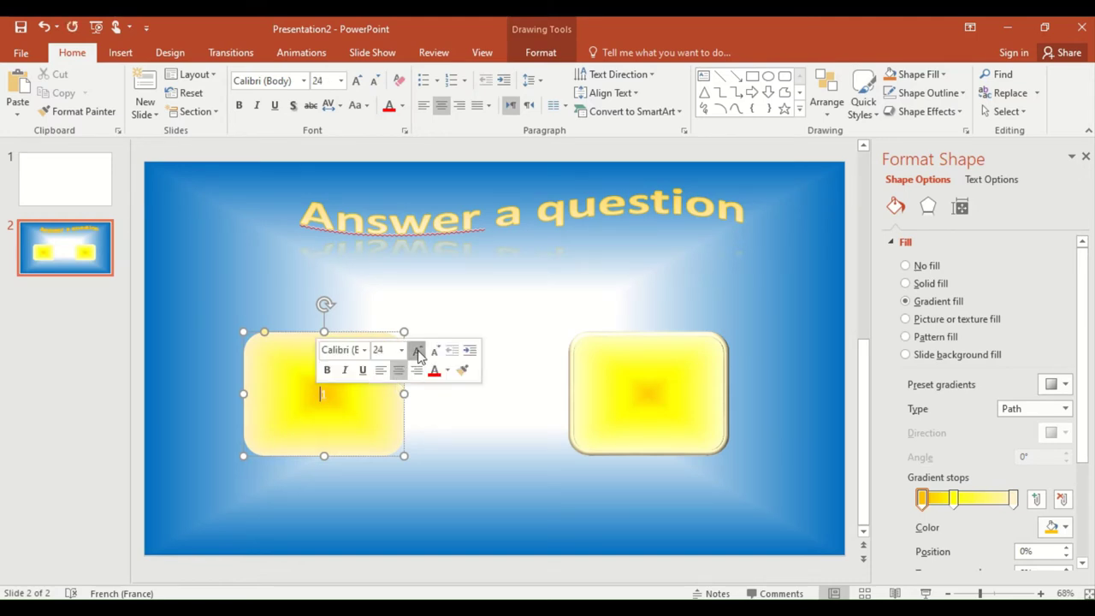
{"action": "left_click", "coordinate": [416, 350]}
{"action": "left_click", "coordinate": [416, 350]}
{"action": "double_click", "coordinate": [326, 394]}
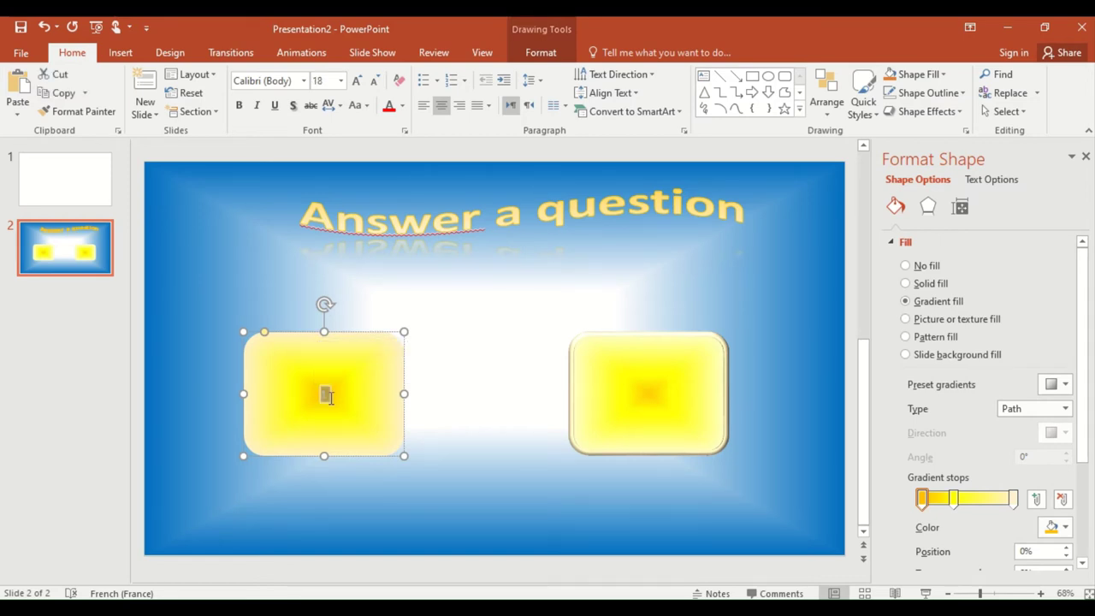
{"action": "left_click", "coordinate": [430, 353]}
{"action": "left_click", "coordinate": [429, 354]}
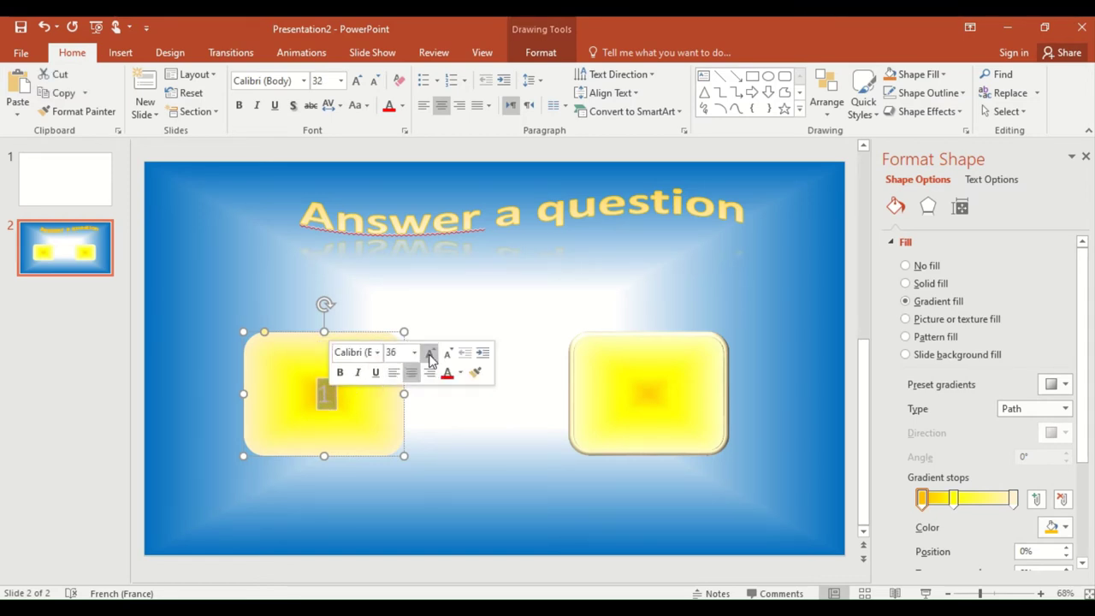
{"action": "left_click", "coordinate": [430, 353]}
{"action": "left_click", "coordinate": [430, 354]}
{"action": "left_click", "coordinate": [430, 354]}
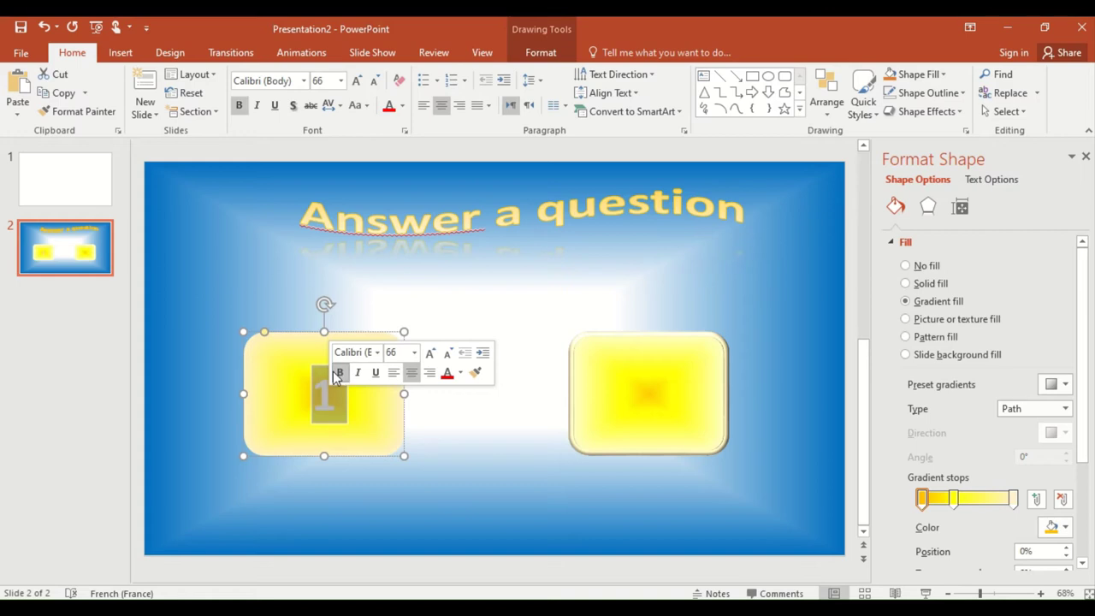
{"action": "left_click", "coordinate": [494, 453]}
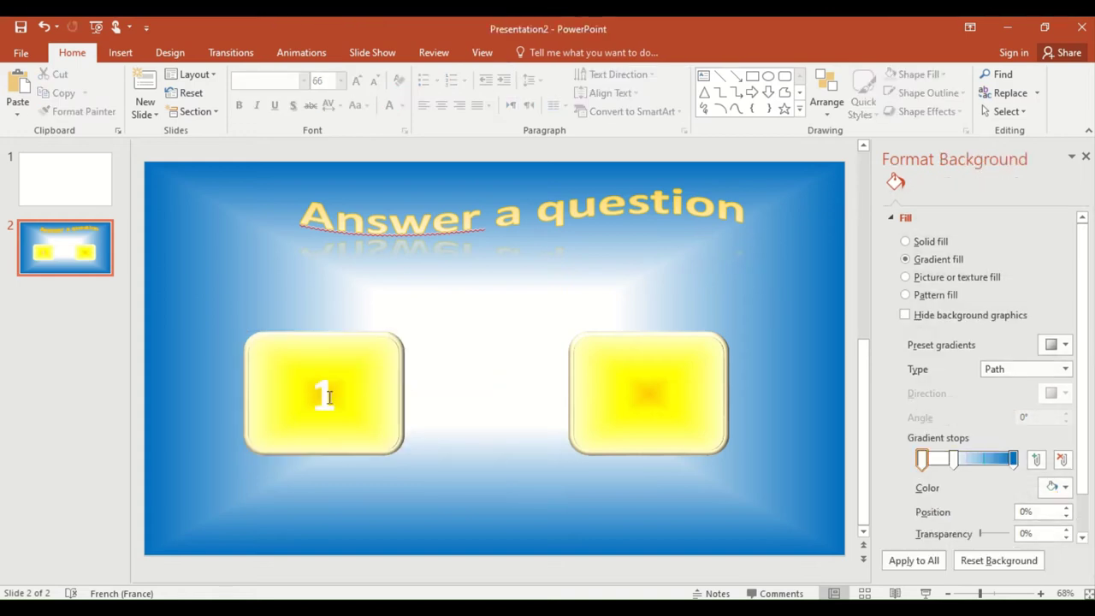
Step: Label the right button '2' in large bold white text
{"action": "left_click", "coordinate": [631, 394]}
{"action": "right_click", "coordinate": [631, 394]}
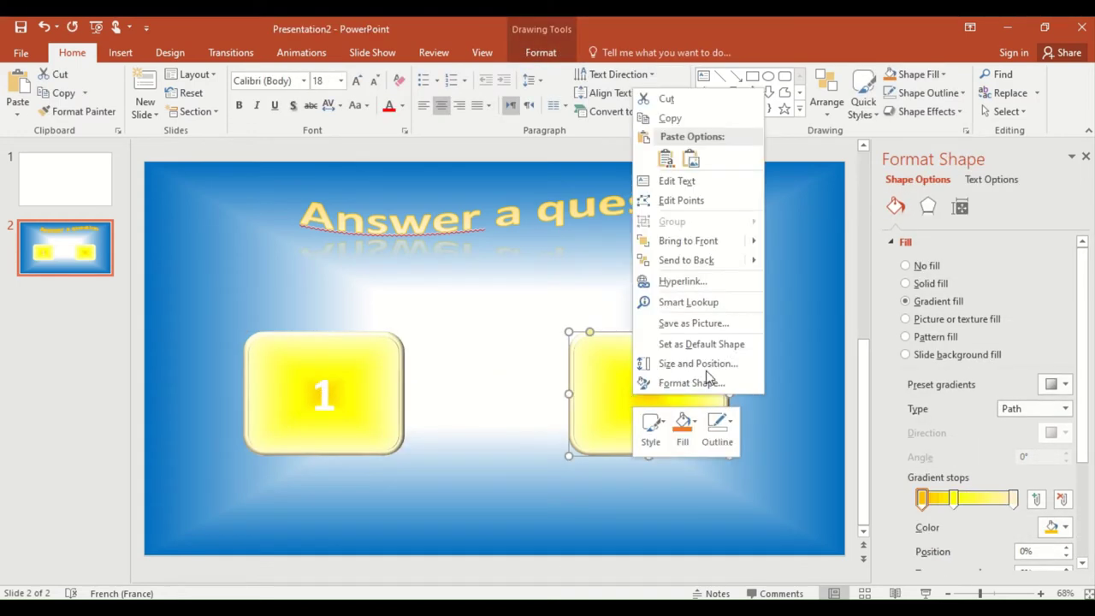
{"action": "left_click", "coordinate": [719, 183]}
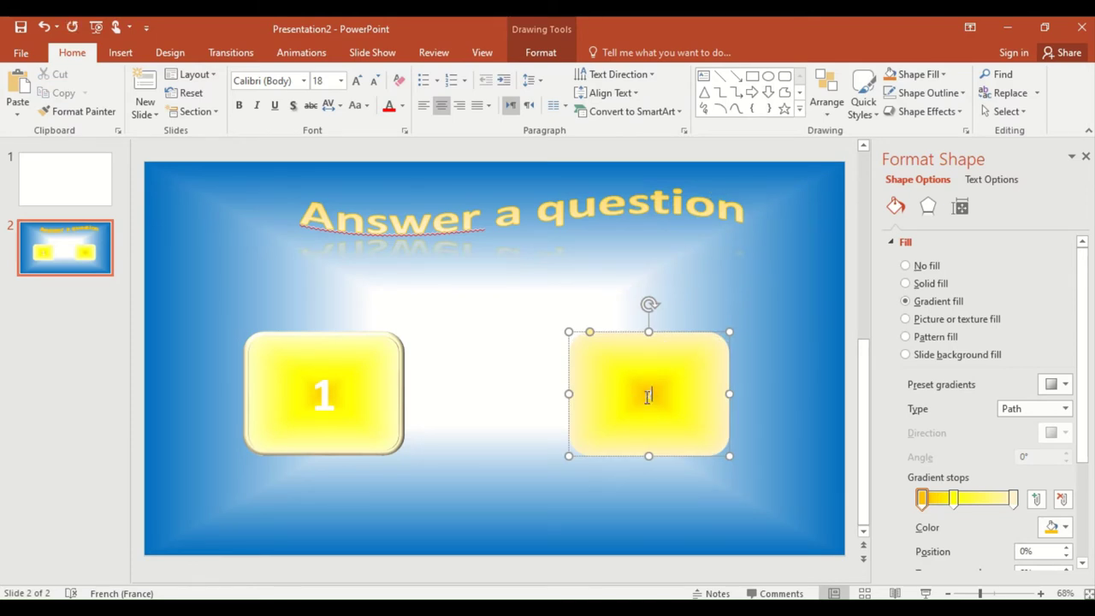
{"action": "left_click", "coordinate": [761, 353]}
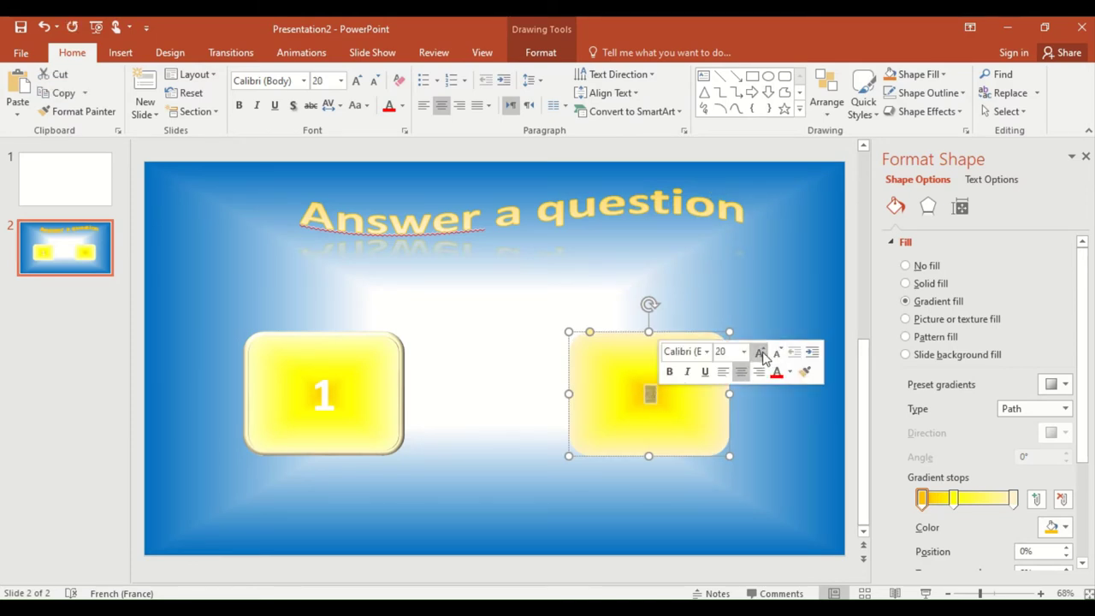
{"action": "left_click", "coordinate": [761, 354]}
{"action": "left_click", "coordinate": [761, 354]}
{"action": "left_click", "coordinate": [761, 353]}
{"action": "left_click", "coordinate": [761, 354]}
{"action": "left_click", "coordinate": [761, 353]}
{"action": "left_click", "coordinate": [761, 353]}
{"action": "left_click", "coordinate": [760, 353]}
{"action": "left_click", "coordinate": [761, 353]}
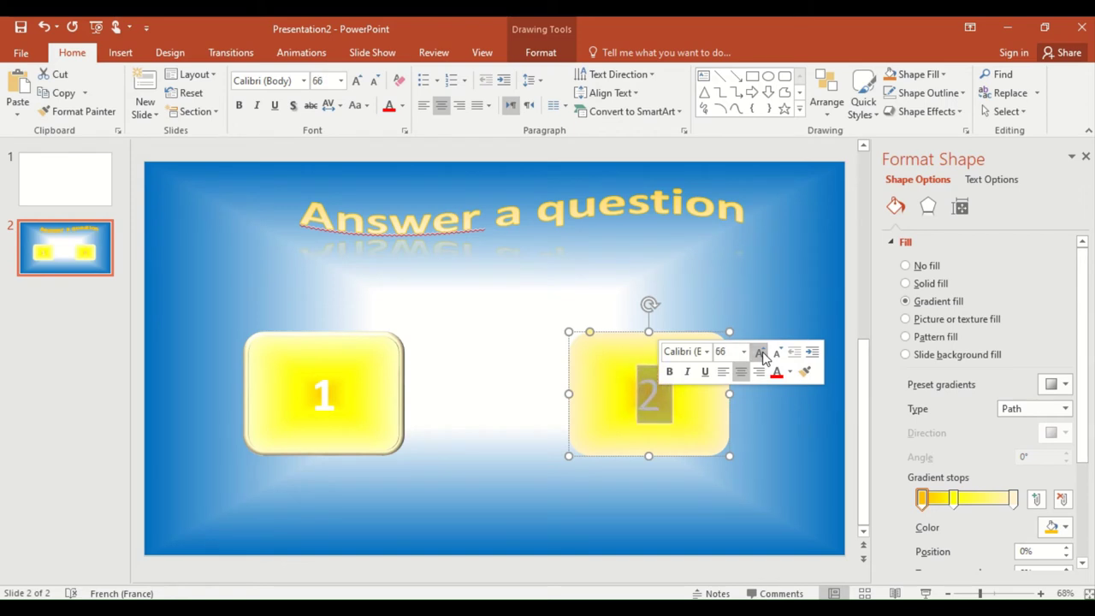
{"action": "left_click", "coordinate": [669, 373]}
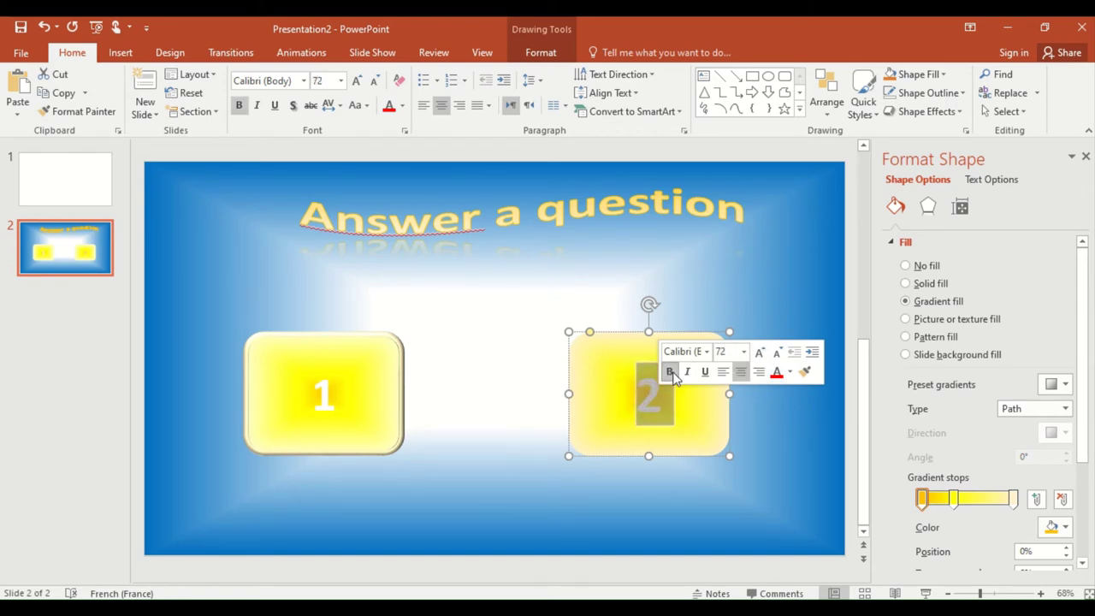
{"action": "left_click", "coordinate": [487, 423]}
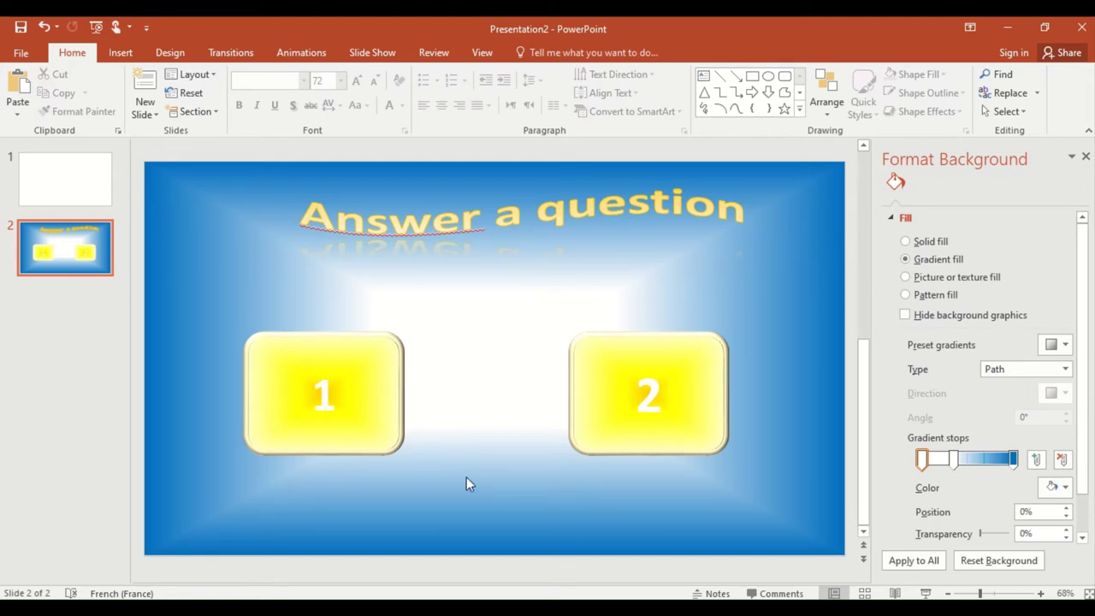
Step: Insert slides 3 and 4 after slide 2, then return and select button 1
{"action": "left_click", "coordinate": [56, 316]}
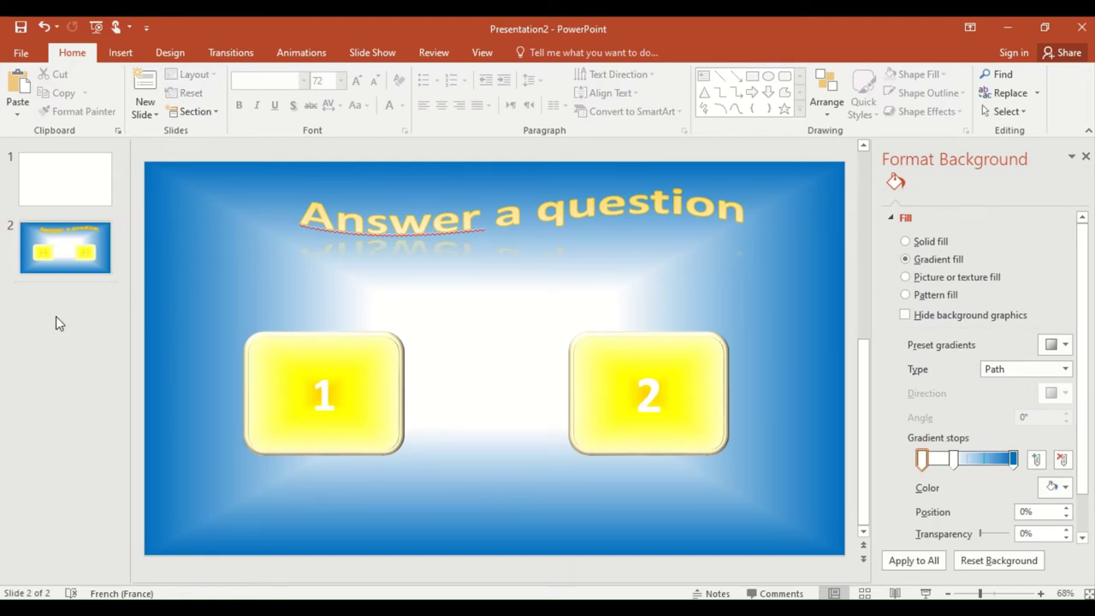
{"action": "key", "text": "Return"}
{"action": "left_click", "coordinate": [57, 399]}
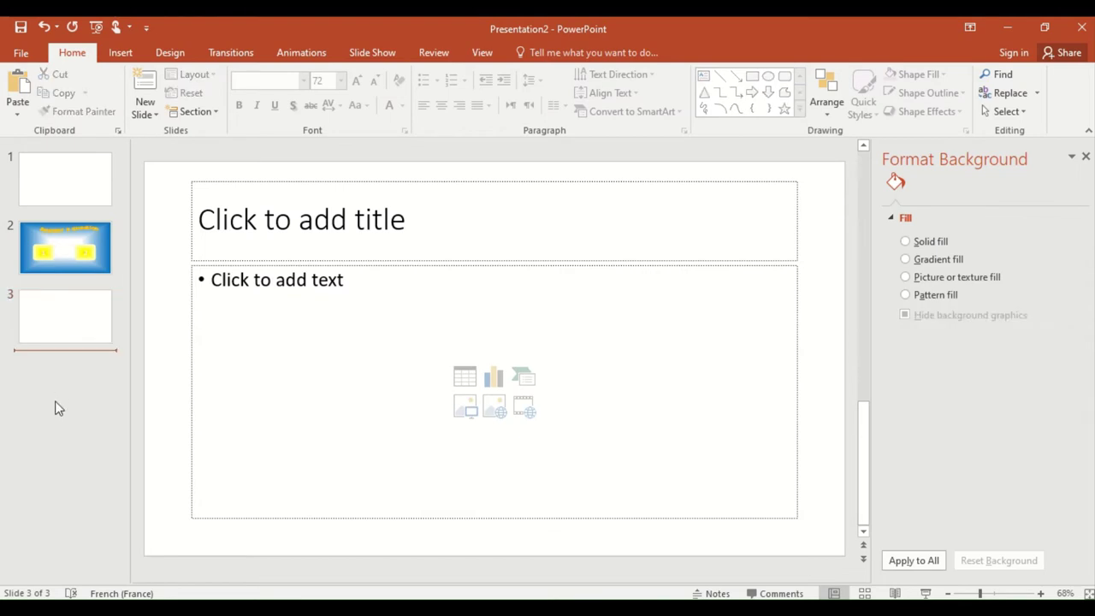
{"action": "key", "text": "Return"}
{"action": "left_click", "coordinate": [75, 250]}
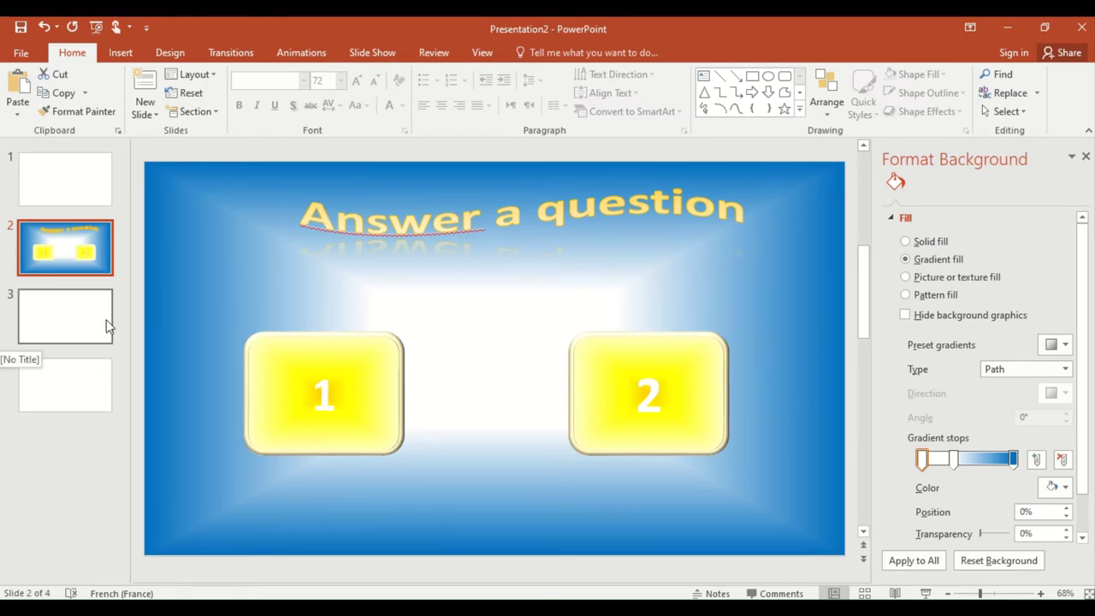
{"action": "left_click", "coordinate": [330, 376]}
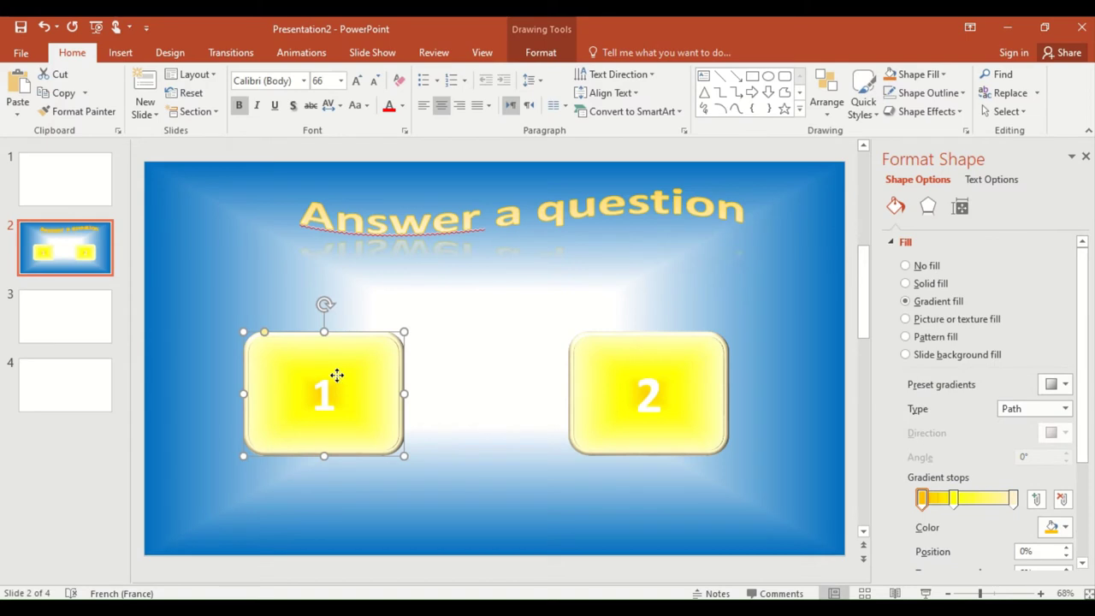
Step: Hyperlink button 1 to slide 3 in this document and start the show from here
{"action": "right_click", "coordinate": [337, 374]}
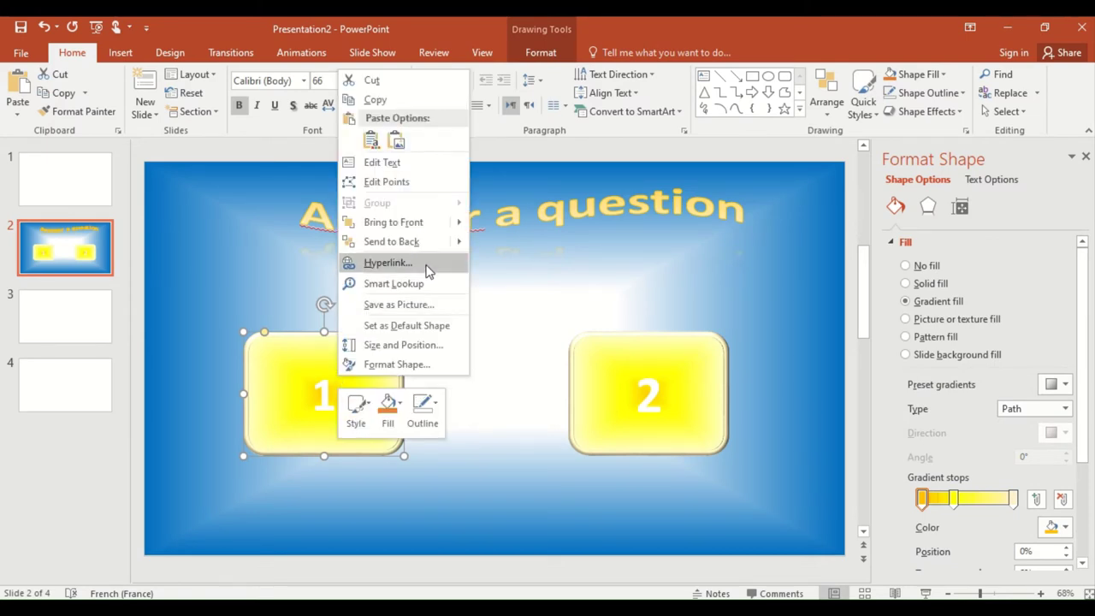
{"action": "left_click", "coordinate": [428, 270]}
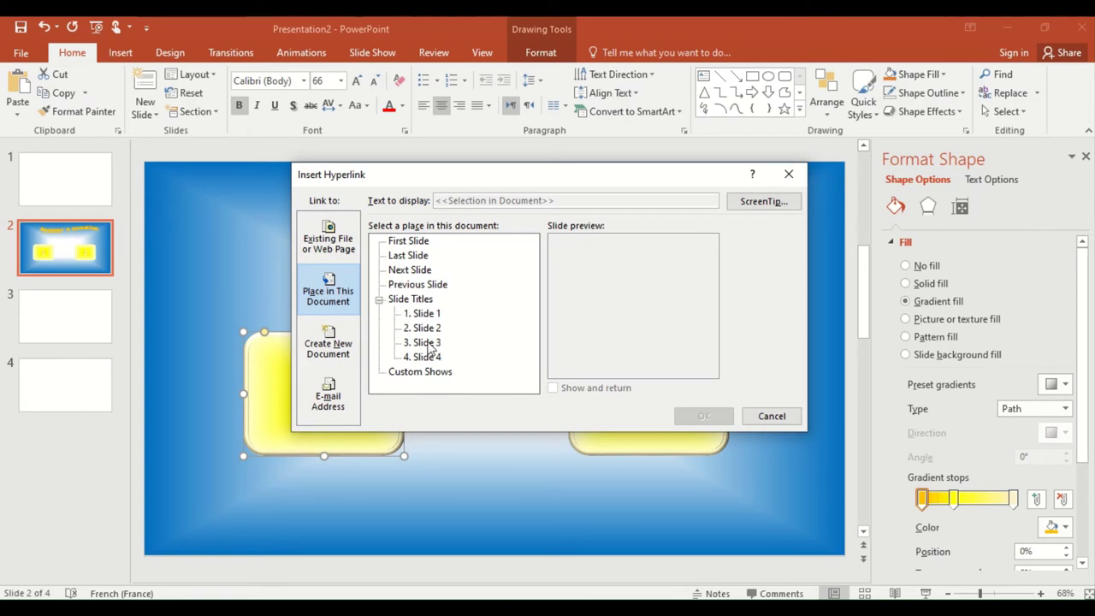
{"action": "left_click", "coordinate": [426, 343]}
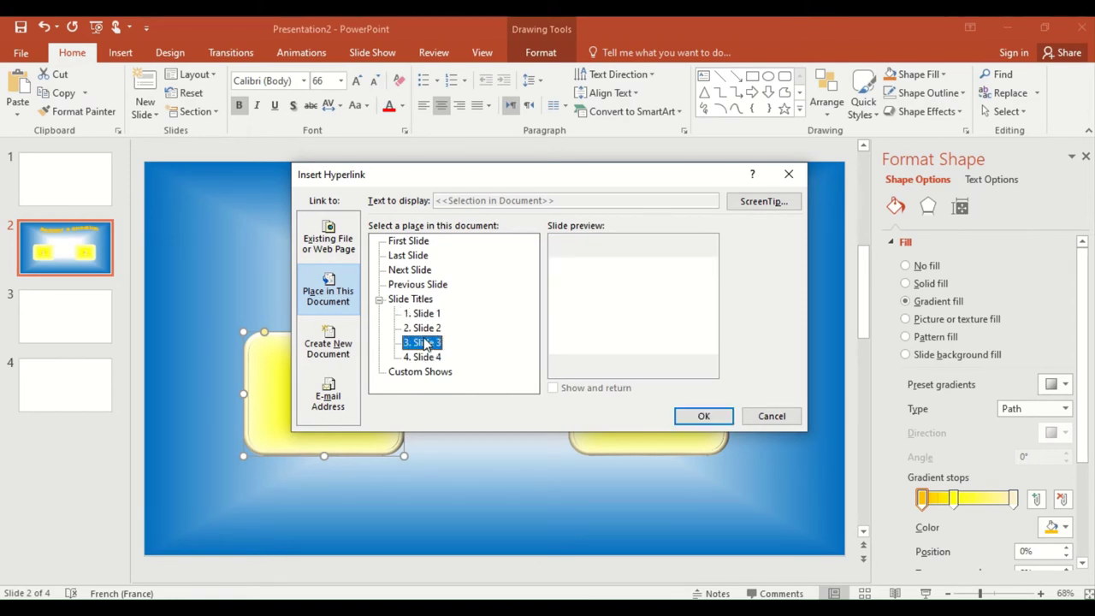
{"action": "left_click", "coordinate": [703, 415]}
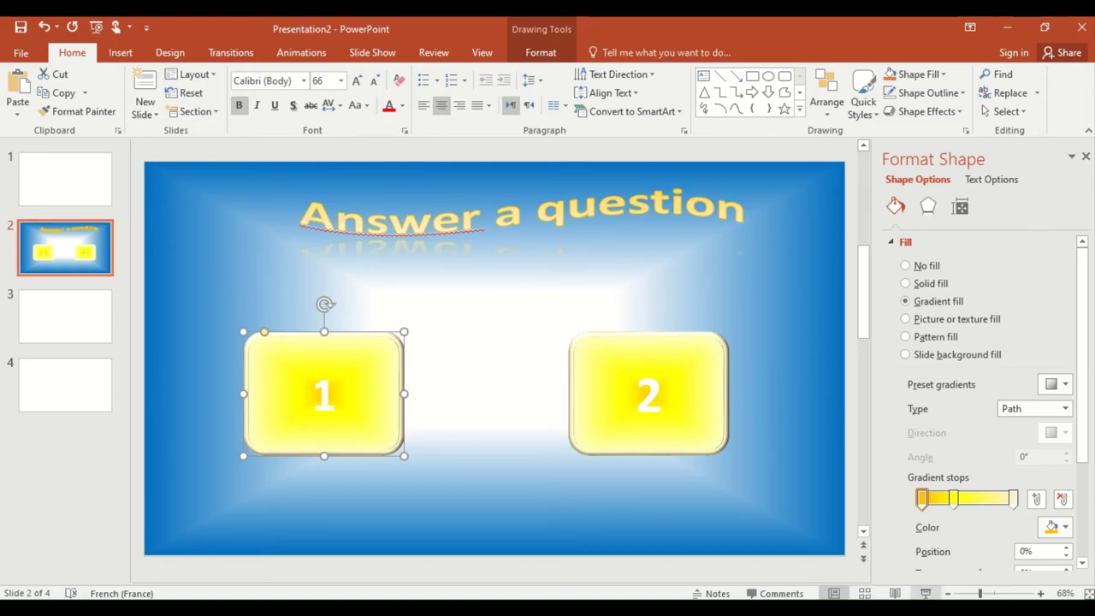
{"action": "left_click", "coordinate": [925, 593]}
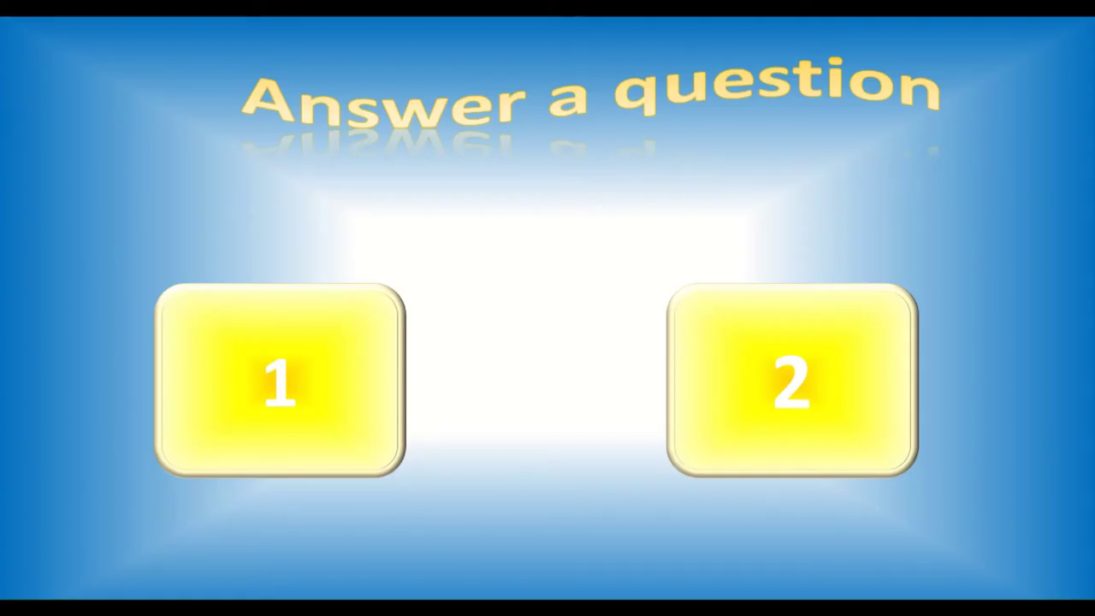
Step: Test that button 1 jumps to blank slide 3, then open slide 3 for editing
{"action": "left_click", "coordinate": [322, 395]}
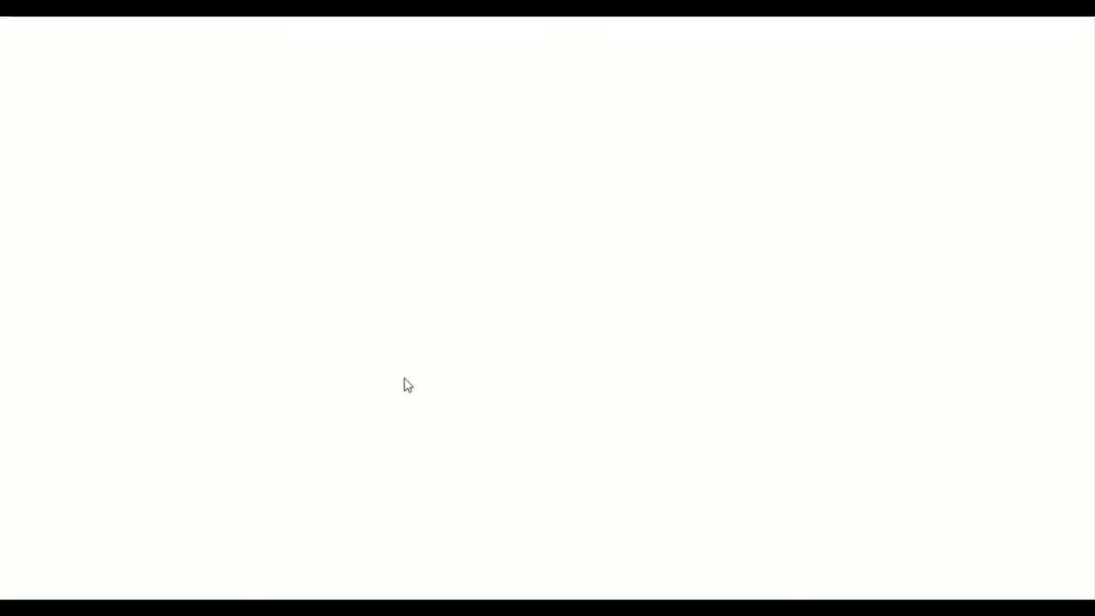
{"action": "key", "text": "Escape"}
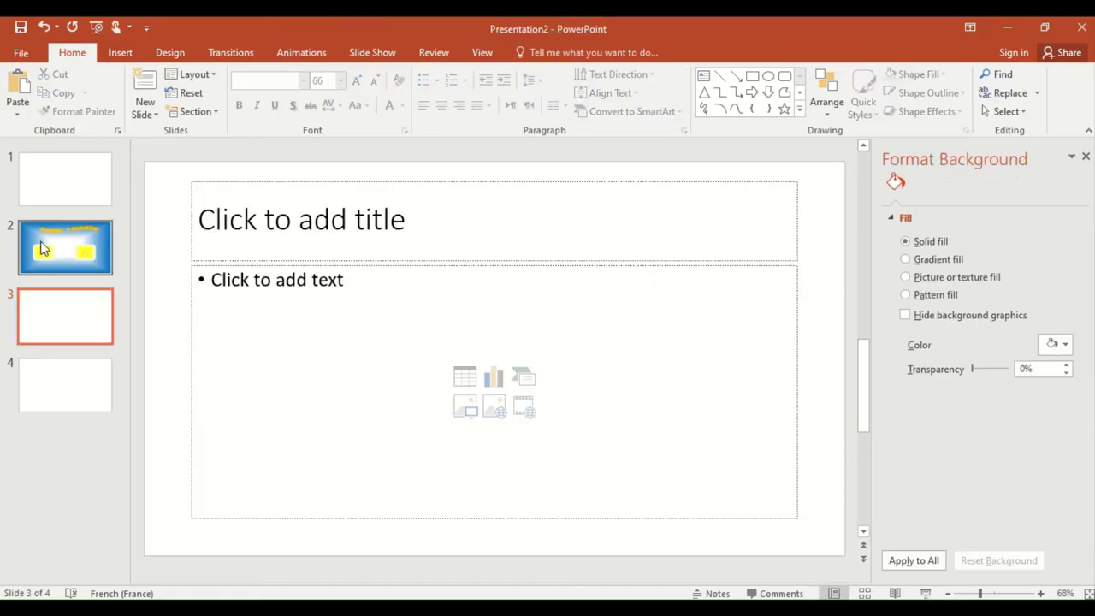
{"action": "left_click", "coordinate": [44, 248]}
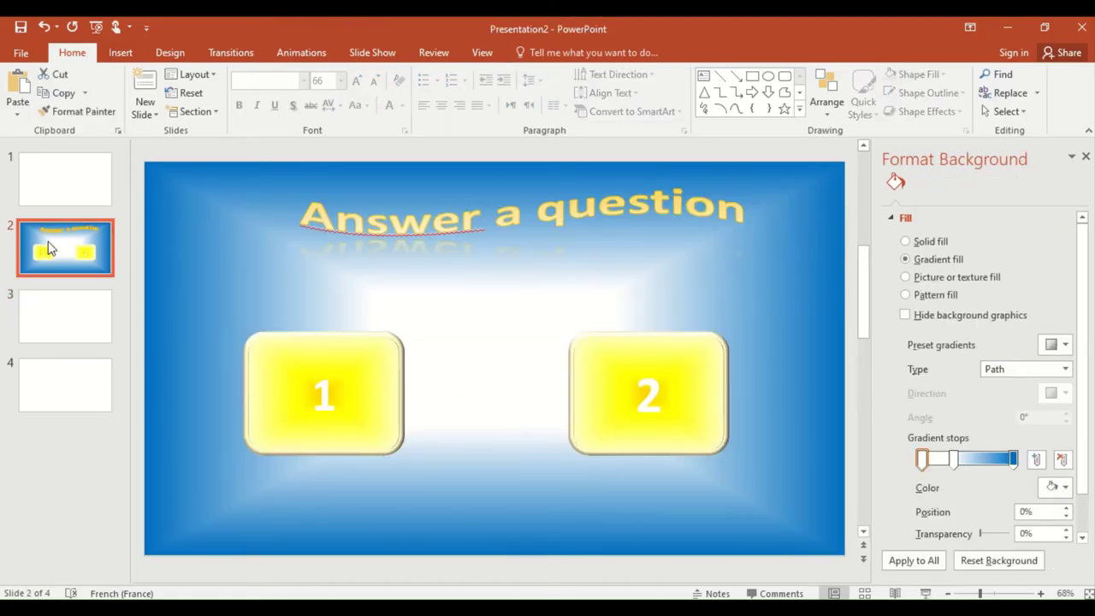
{"action": "left_click", "coordinate": [73, 314]}
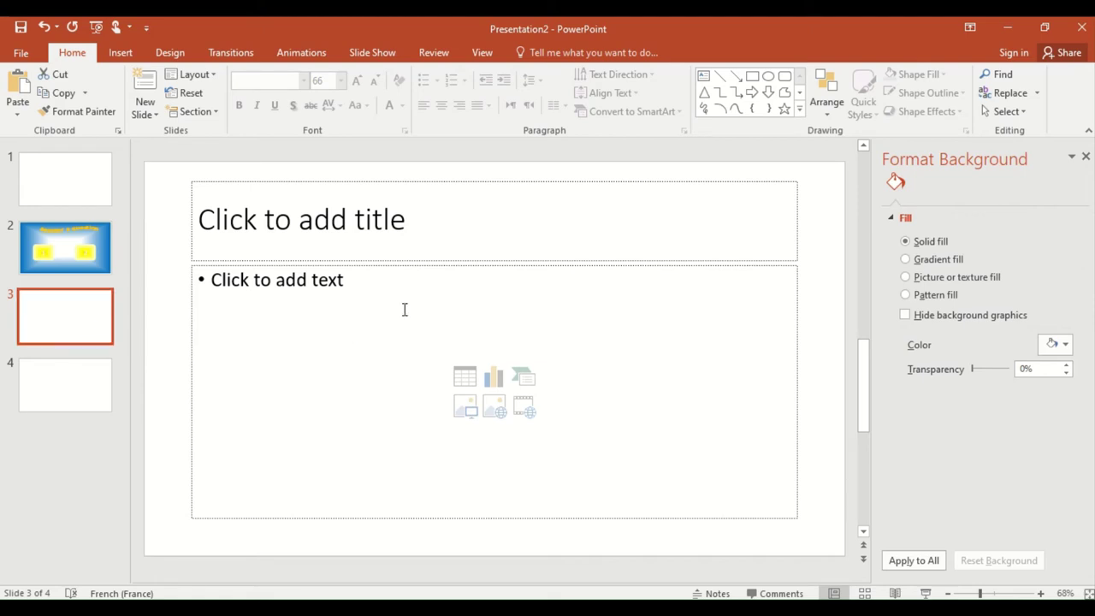
{"action": "left_click", "coordinate": [171, 375]}
Step: Delete slide 3's placeholders and draw a lower-right Home action button hyperlinked to Slide 2
{"action": "key", "text": "ctrl+a"}
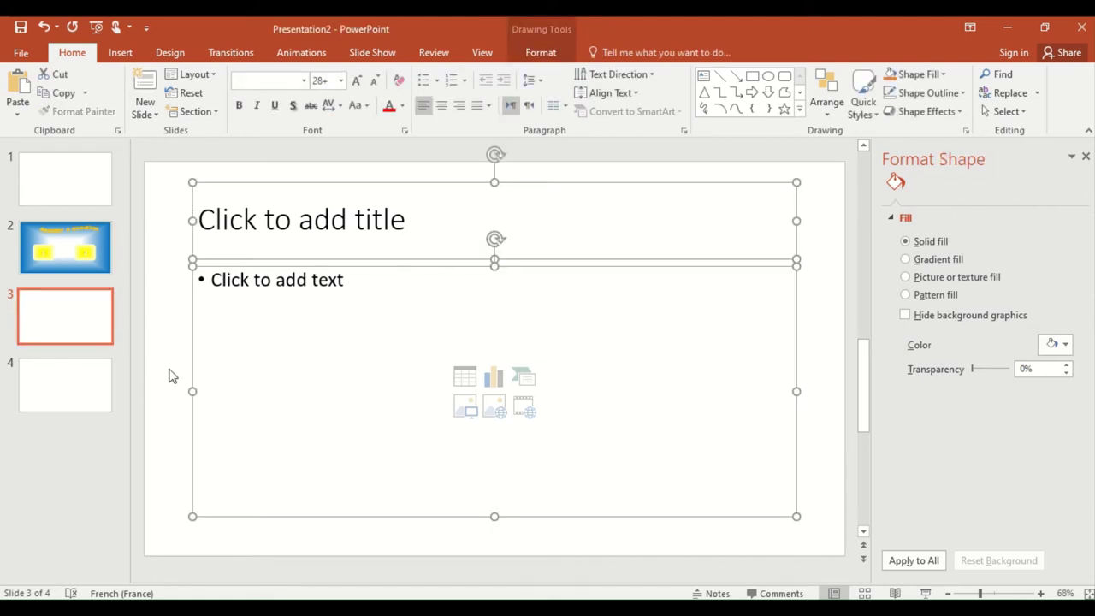
{"action": "key", "text": "Delete"}
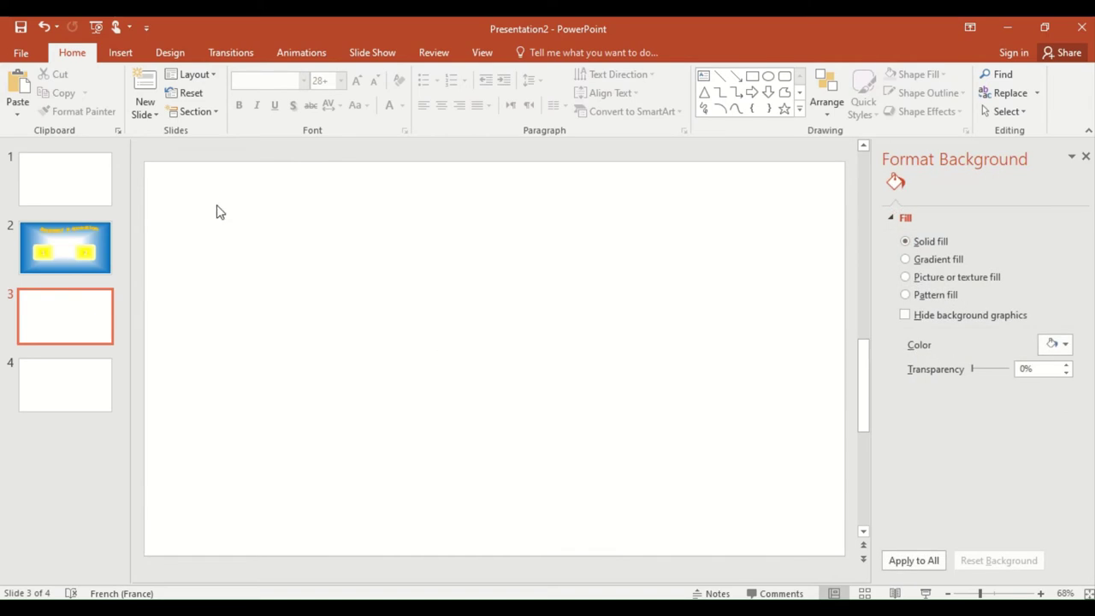
{"action": "left_click", "coordinate": [120, 53]}
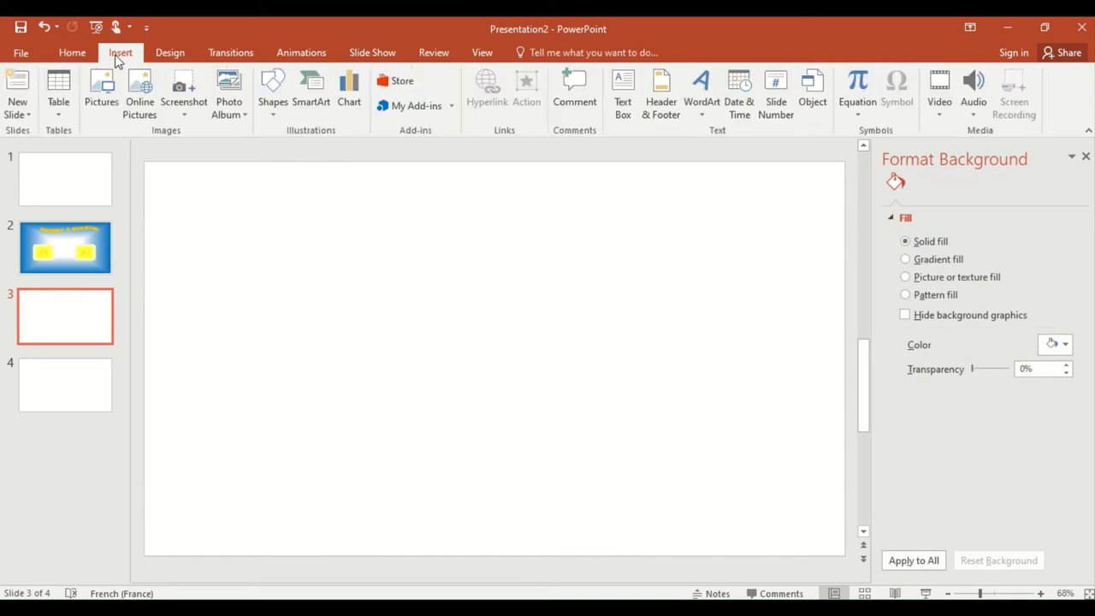
{"action": "left_click", "coordinate": [269, 110]}
{"action": "left_click_drag", "start_coordinate": [456, 238], "coordinate": [477, 367]}
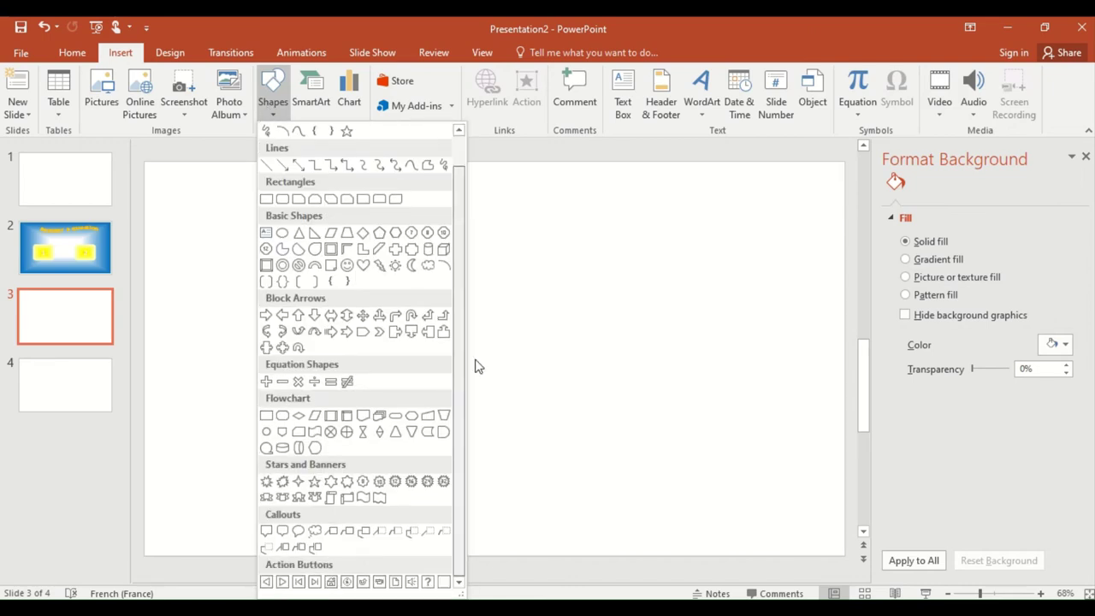
{"action": "left_click", "coordinate": [331, 583]}
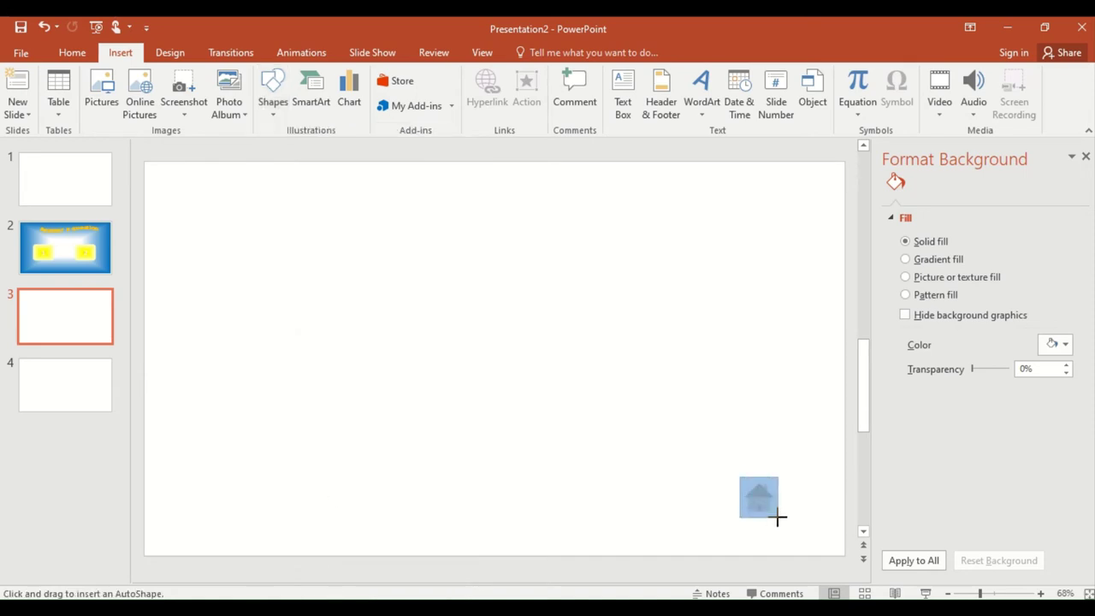
{"action": "left_click_drag", "start_coordinate": [741, 480], "coordinate": [787, 517]}
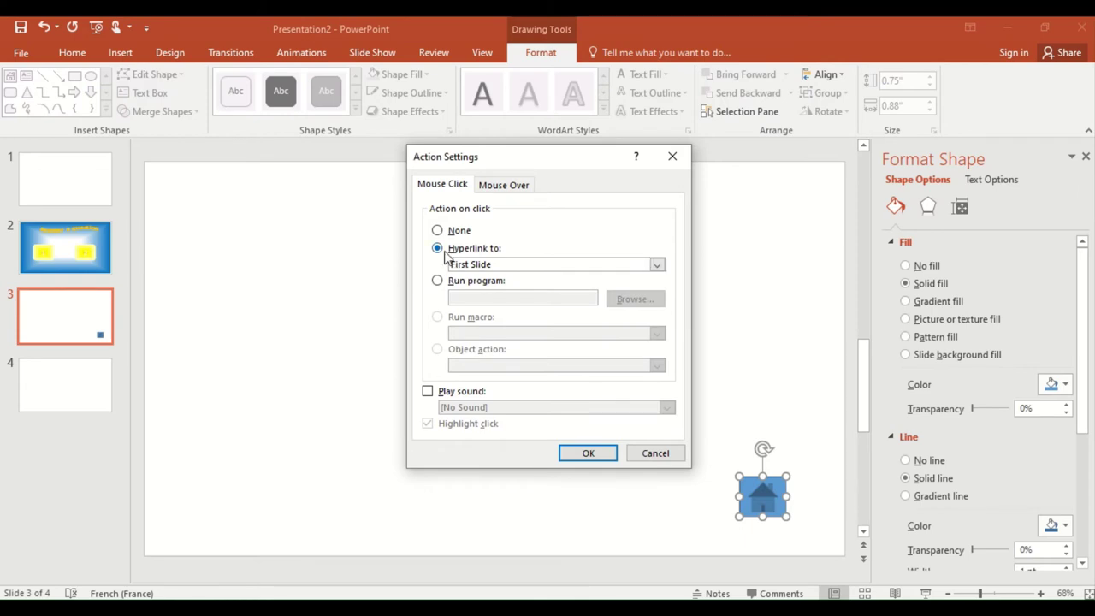
{"action": "left_click", "coordinate": [658, 265]}
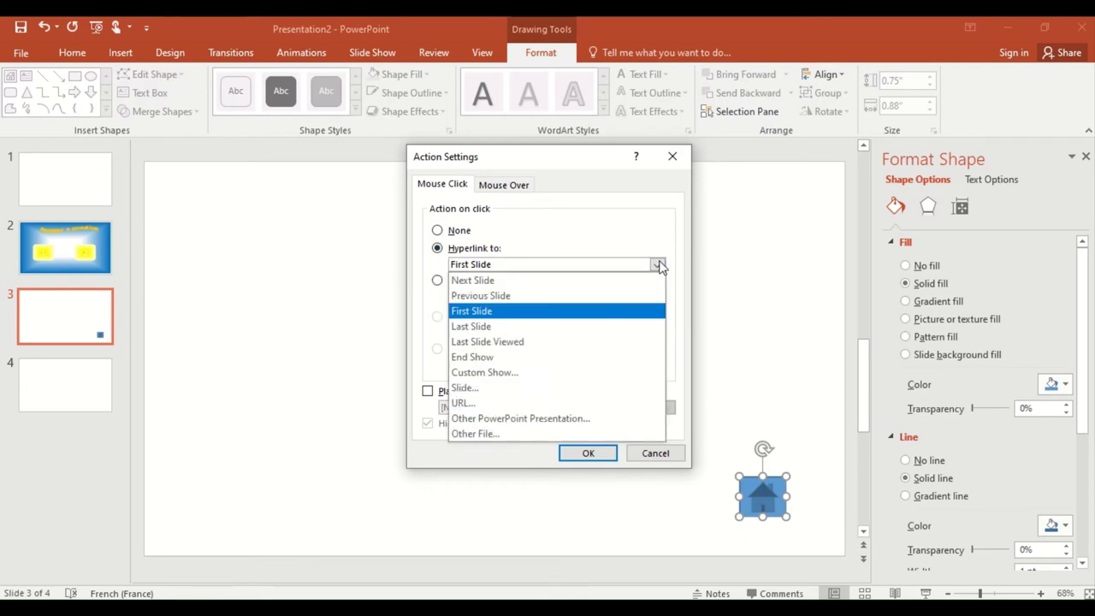
{"action": "left_click", "coordinate": [485, 389]}
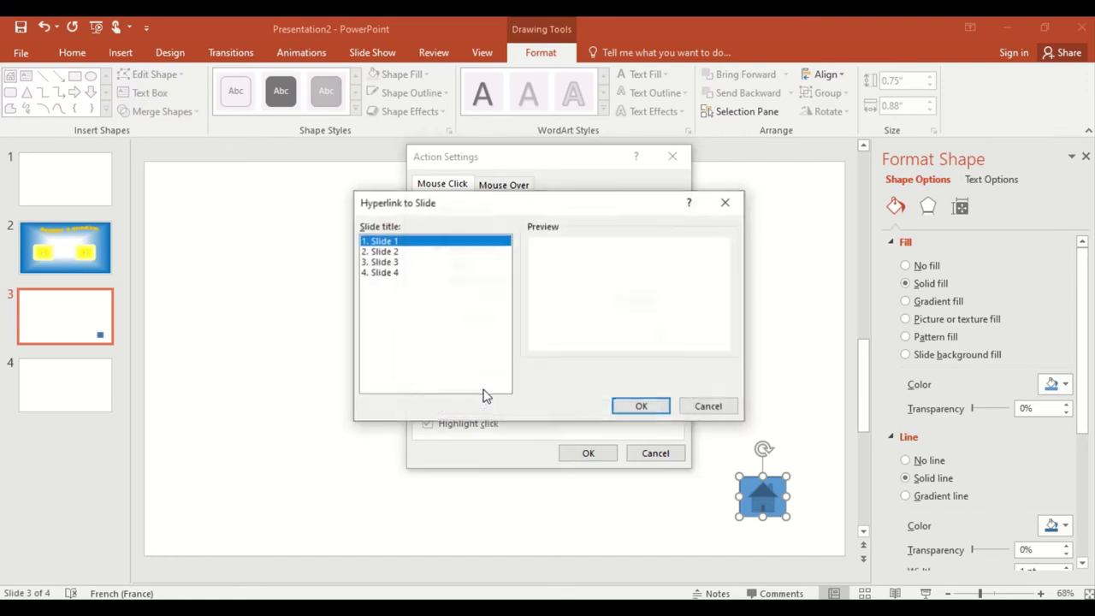
{"action": "left_click", "coordinate": [382, 252]}
{"action": "left_click", "coordinate": [643, 407]}
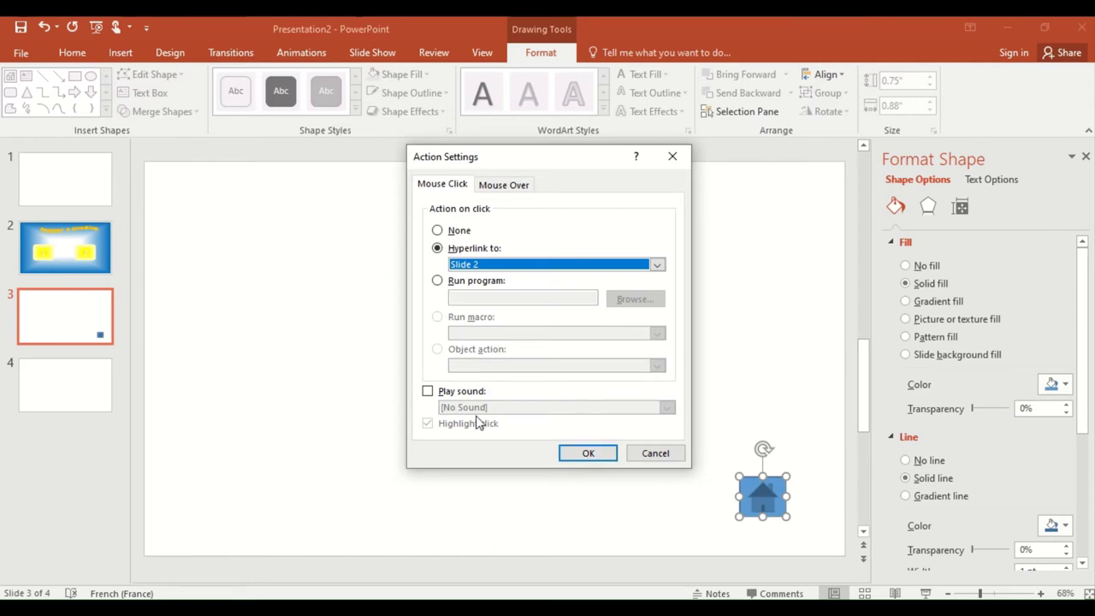
{"action": "left_click", "coordinate": [582, 453]}
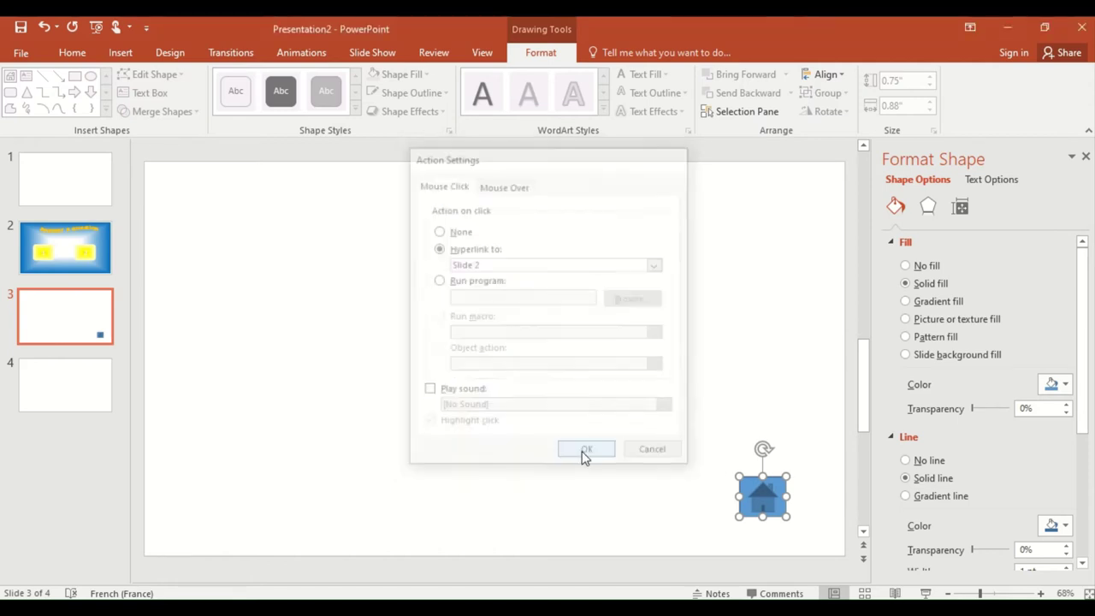
Step: Run the show and confirm slide 3's Home button returns to the Answer a question slide
{"action": "left_click", "coordinate": [922, 593]}
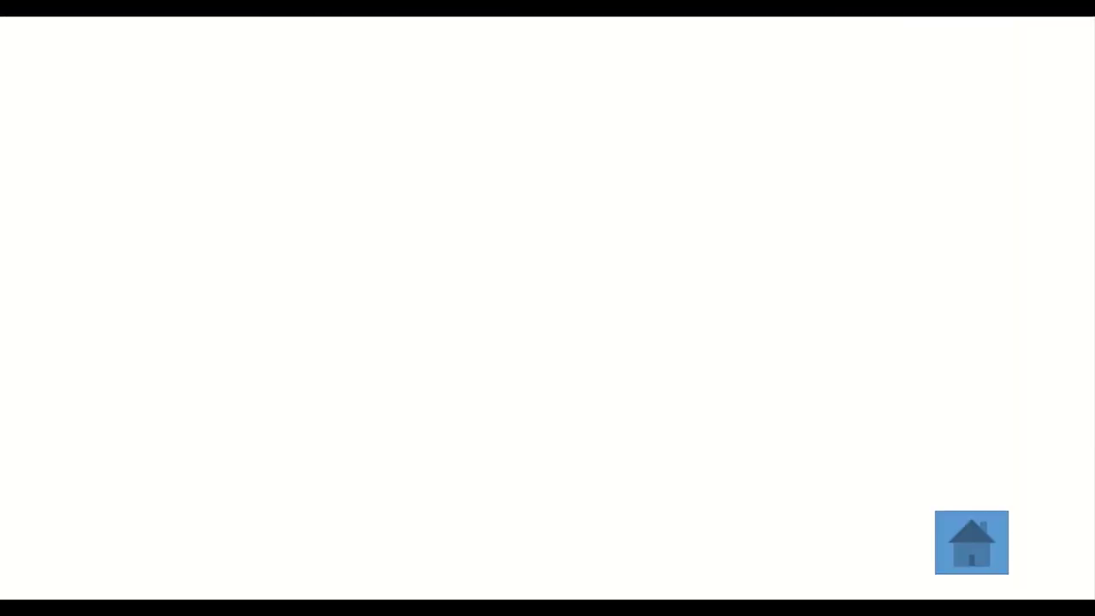
{"action": "left_click", "coordinate": [970, 546]}
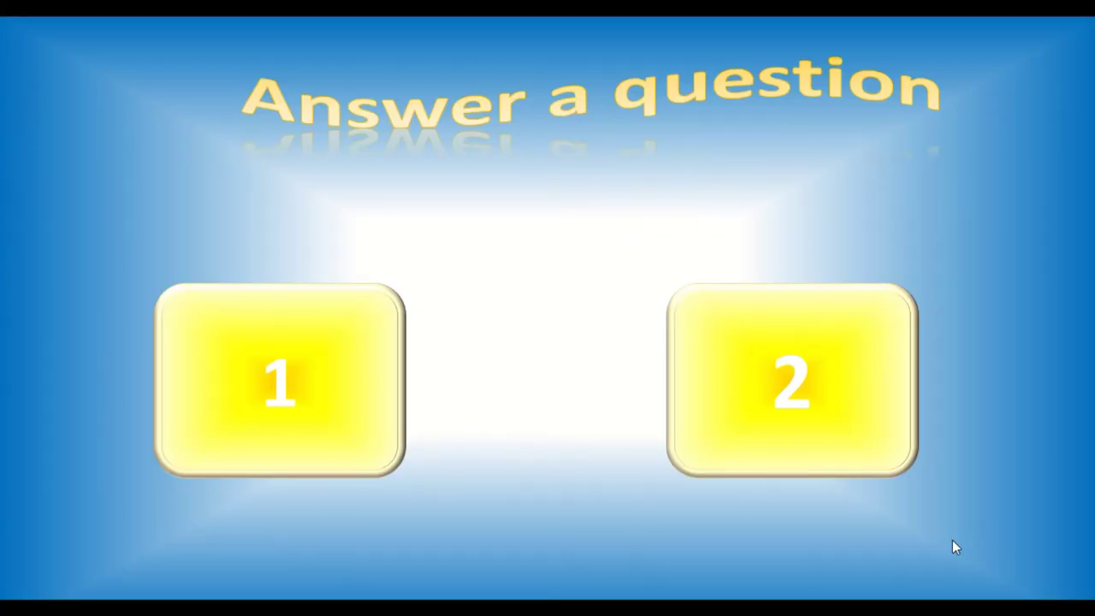
{"action": "key", "text": "Escape"}
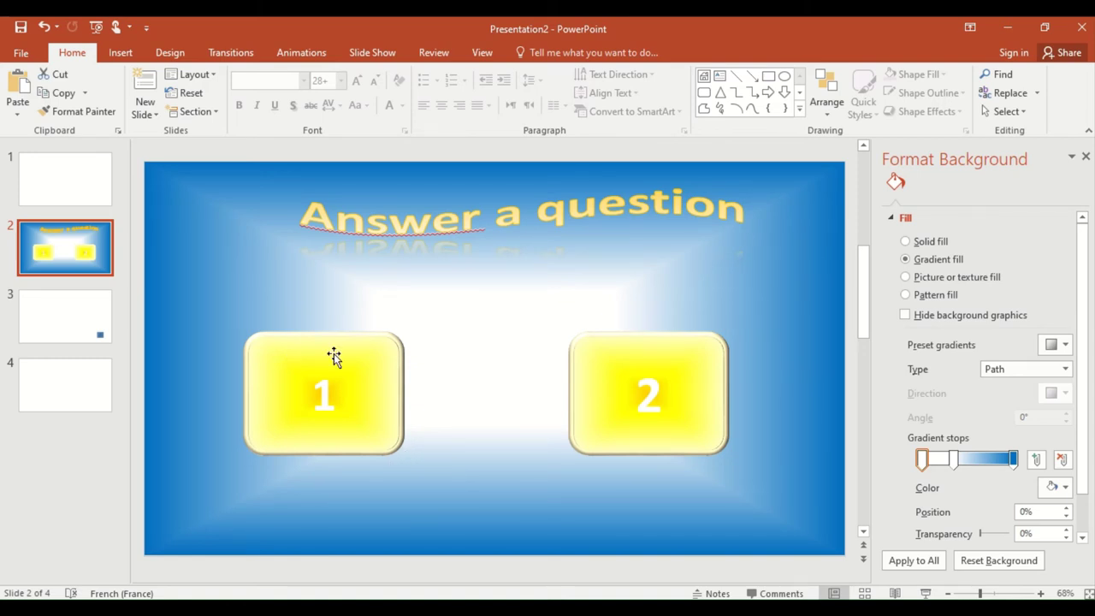
Step: Draw a diagonal line between the buttons and make it red, 3 pt thick
{"action": "left_click", "coordinate": [736, 78]}
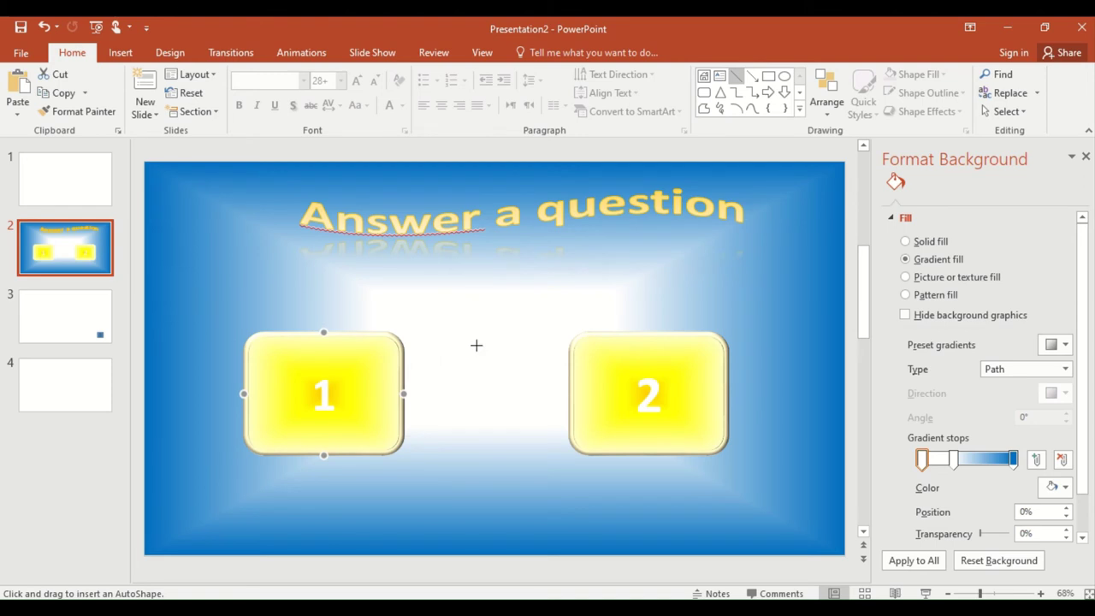
{"action": "left_click_drag", "start_coordinate": [477, 345], "coordinate": [419, 412]}
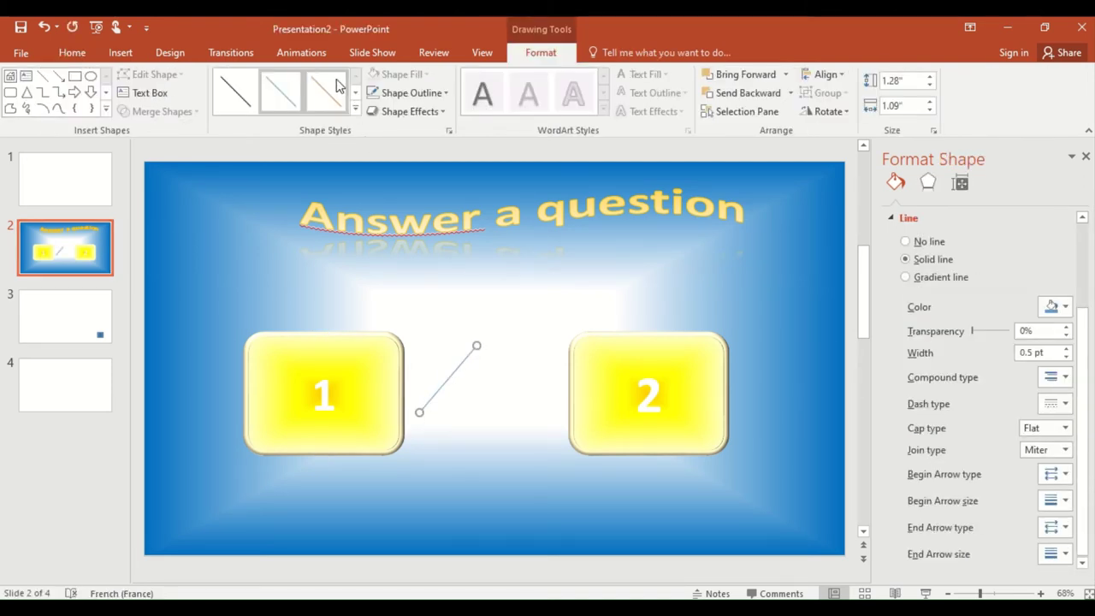
{"action": "left_click", "coordinate": [444, 92]}
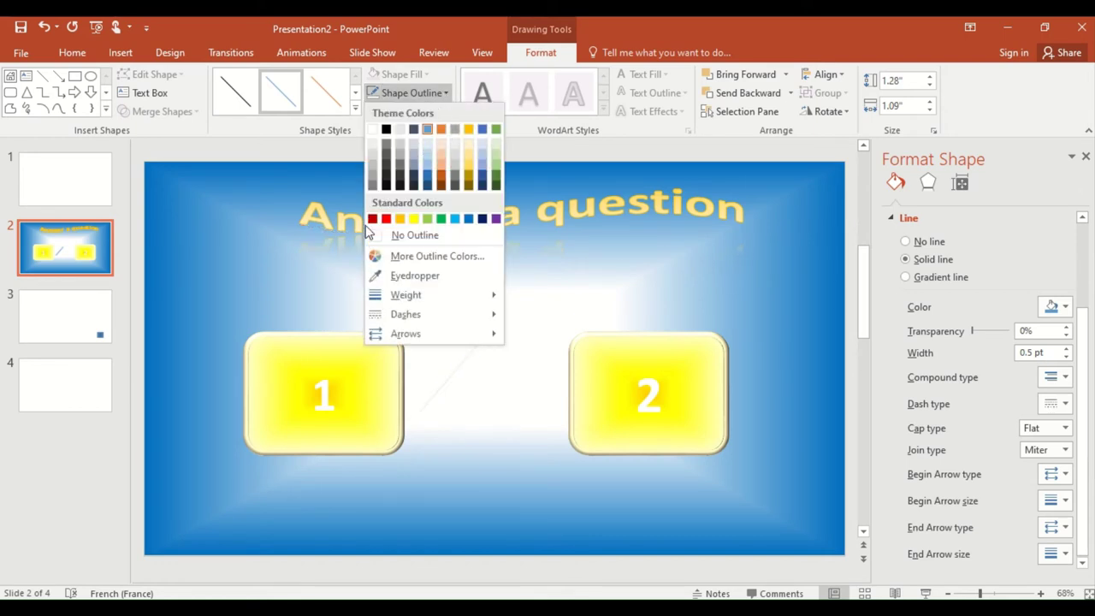
{"action": "left_click", "coordinate": [386, 218]}
{"action": "left_click", "coordinate": [411, 92]}
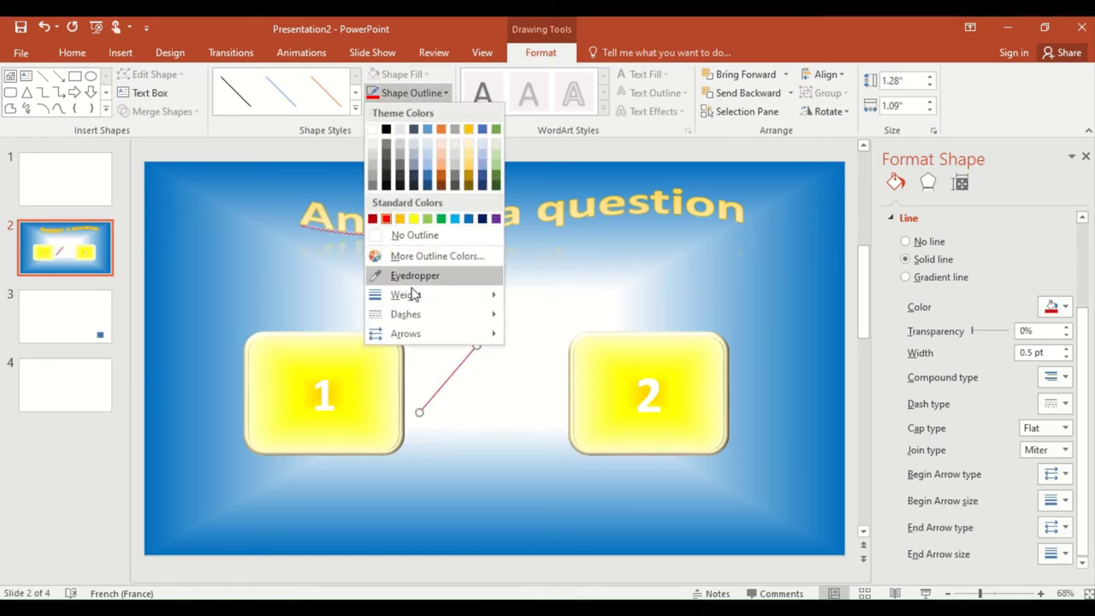
{"action": "mouse_move", "coordinate": [406, 294]}
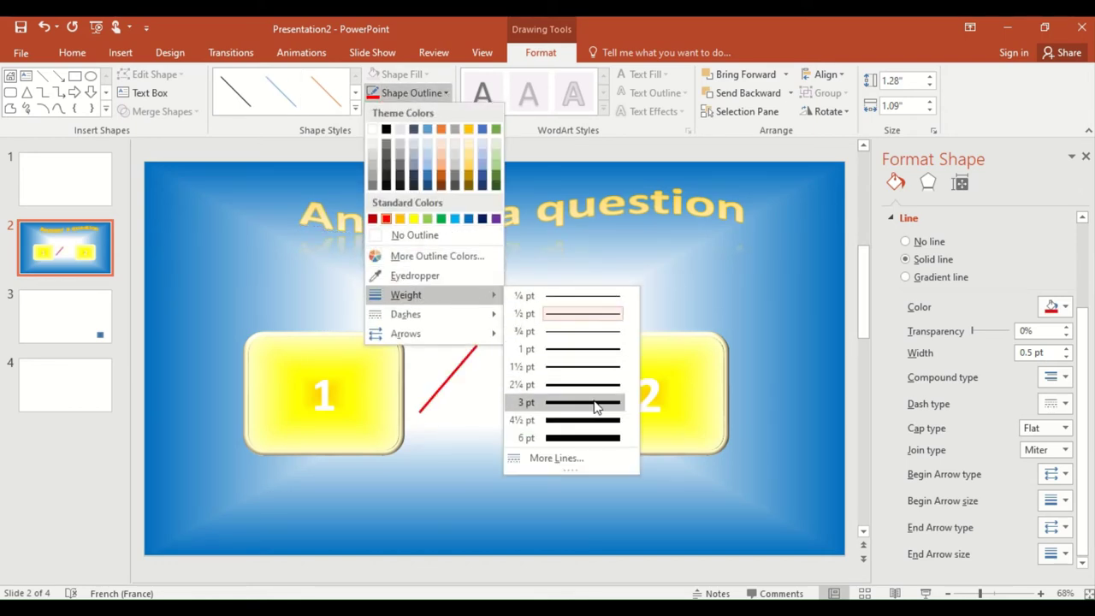
{"action": "left_click", "coordinate": [596, 408]}
Step: Duplicate the line into an X, group both lines, and place it over button 1
{"action": "key", "text": "ctrl+v"}
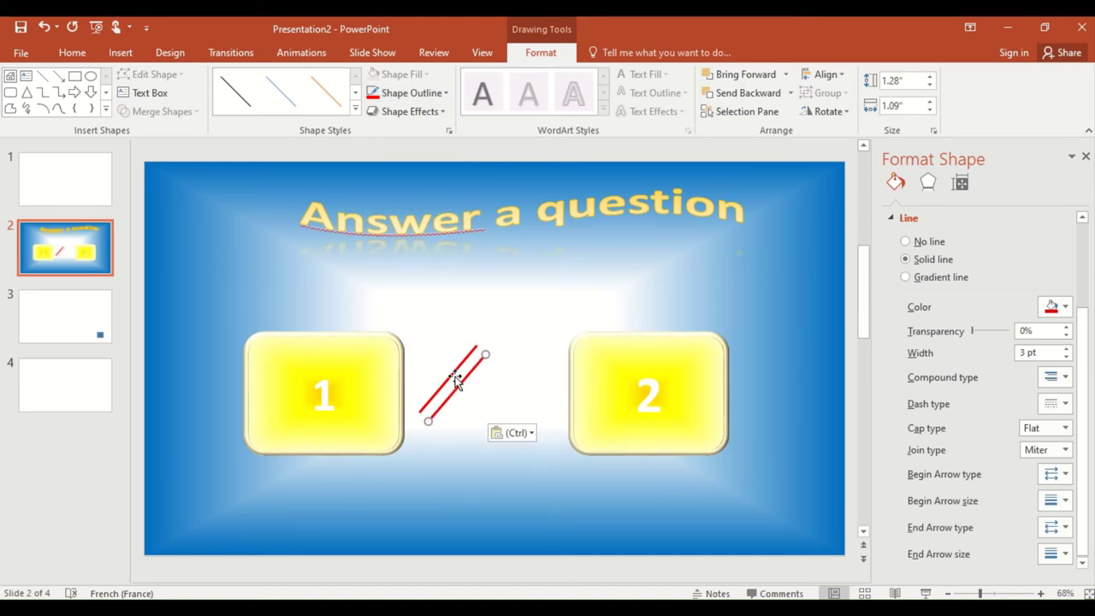
{"action": "left_click_drag", "start_coordinate": [485, 355], "coordinate": [438, 346]}
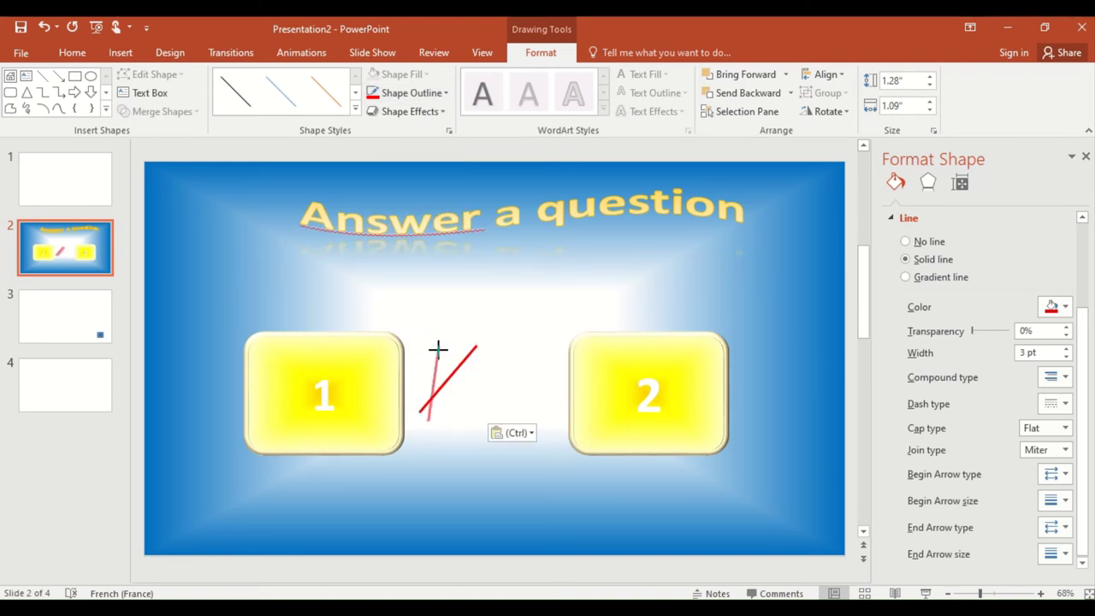
{"action": "left_click_drag", "start_coordinate": [428, 423], "coordinate": [477, 412]}
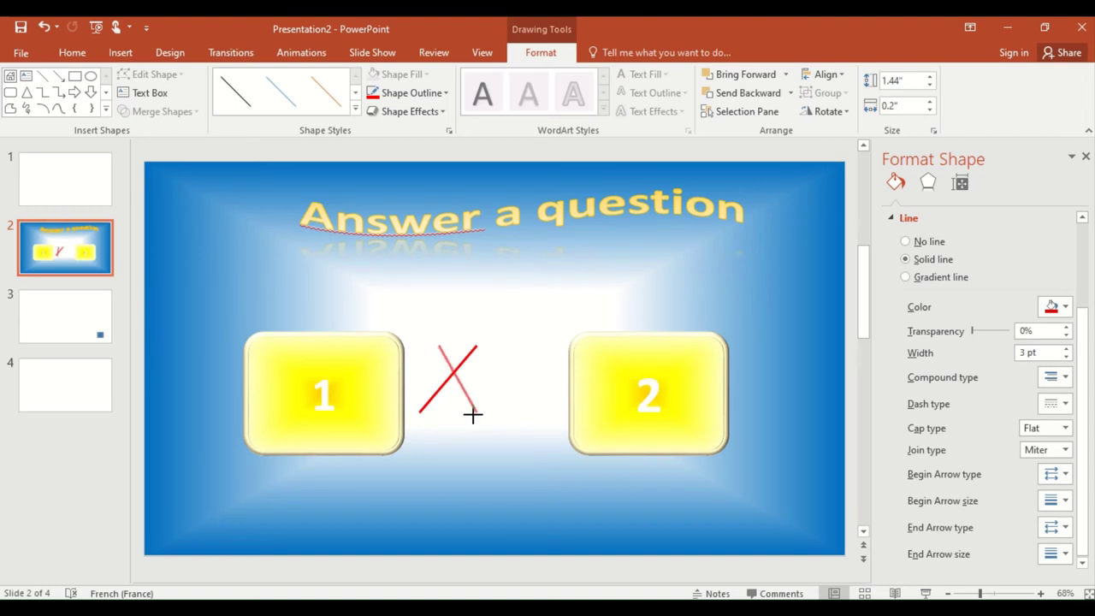
{"action": "left_click_drag", "start_coordinate": [436, 346], "coordinate": [428, 346]}
{"action": "left_click", "coordinate": [437, 387], "text": "shift"}
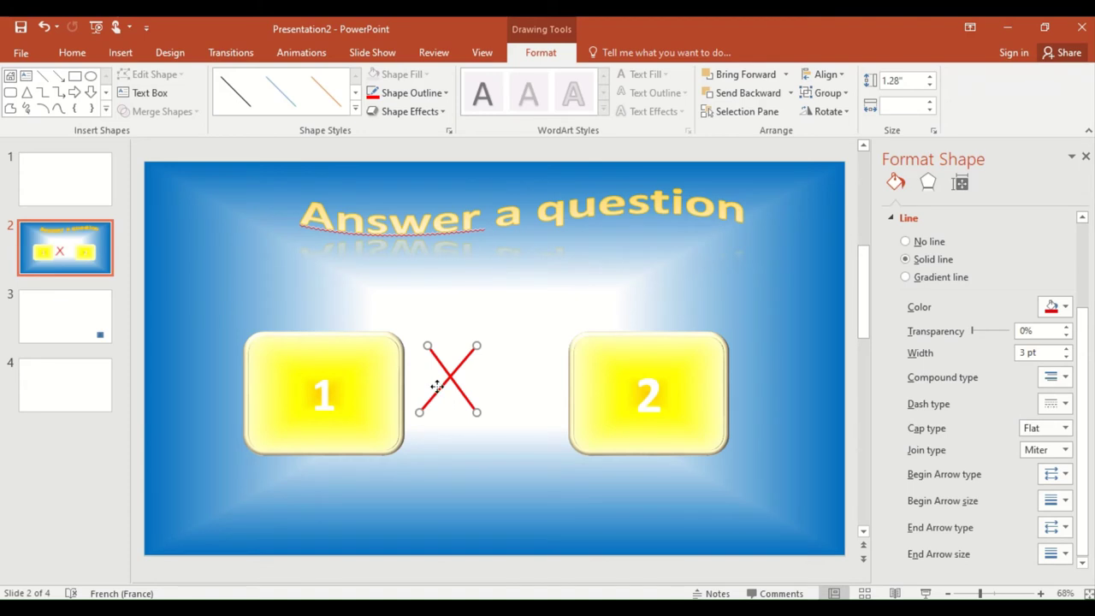
{"action": "right_click", "coordinate": [437, 387]}
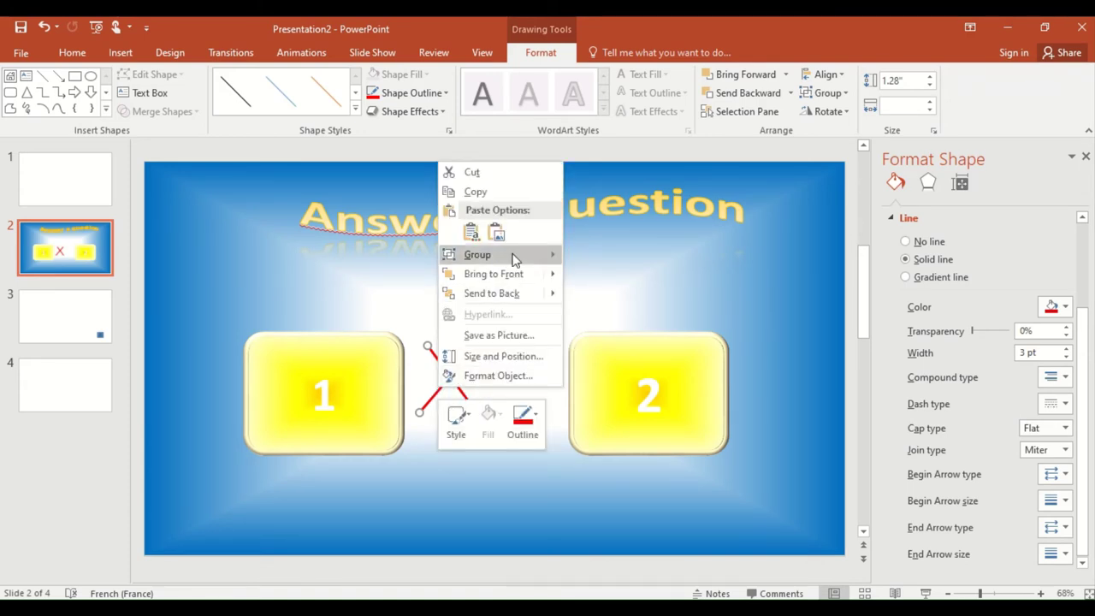
{"action": "mouse_move", "coordinate": [478, 255]}
{"action": "left_click", "coordinate": [598, 256]}
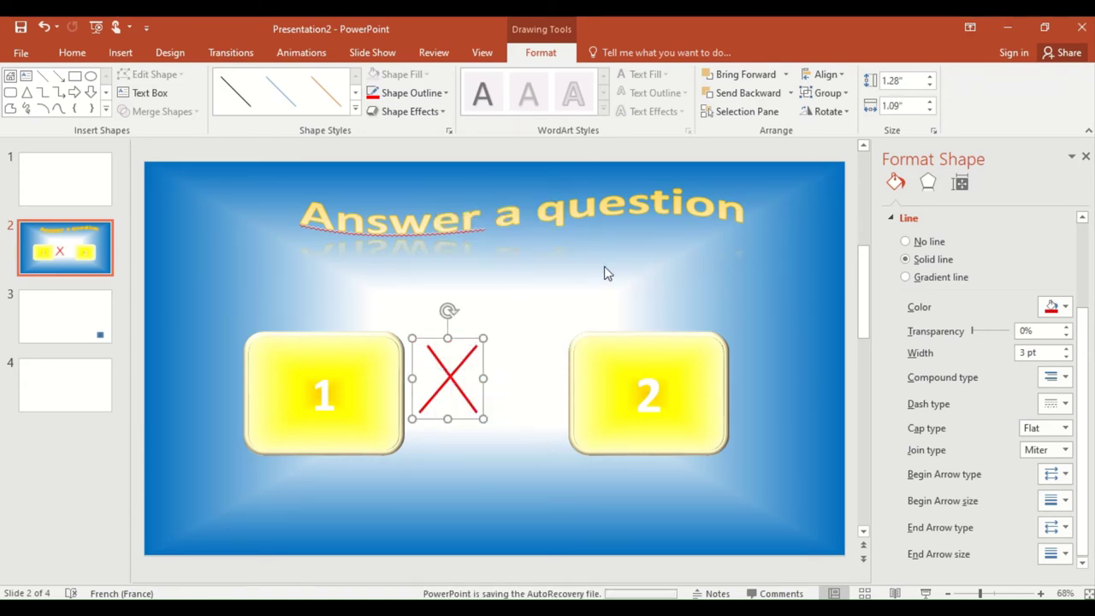
{"action": "left_click", "coordinate": [525, 313]}
{"action": "mouse_move", "coordinate": [449, 390]}
{"action": "left_mouse_down"}
{"action": "mouse_move", "coordinate": [312, 402]}
{"action": "mouse_move", "coordinate": [323, 403]}
{"action": "left_mouse_up"}
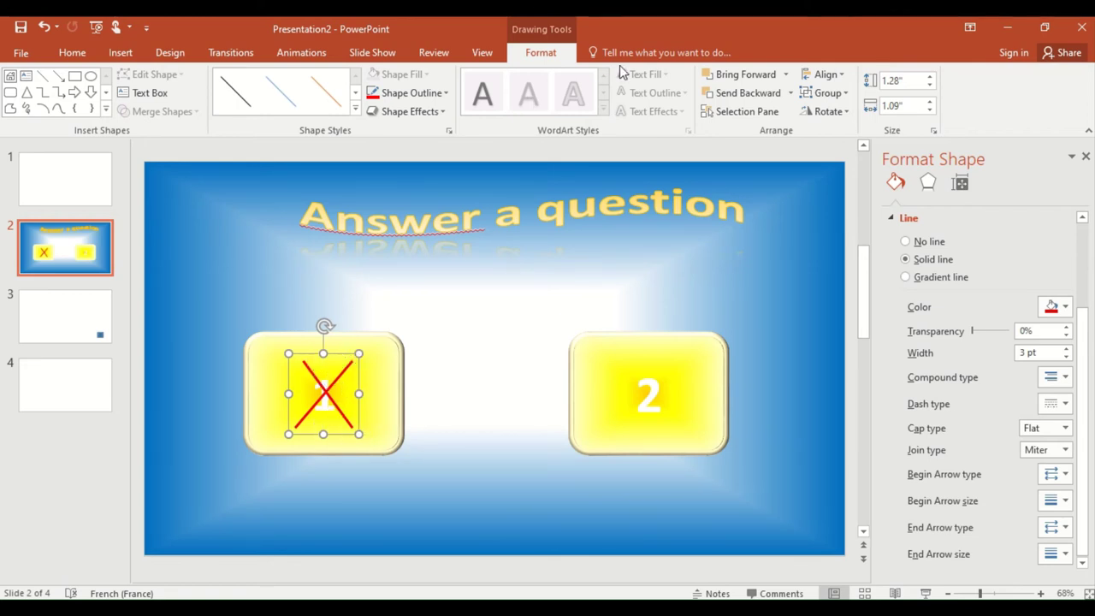
Step: Give the red X an Appear animation triggered on click of Rounded Rectangle 5
{"action": "left_click", "coordinate": [298, 54]}
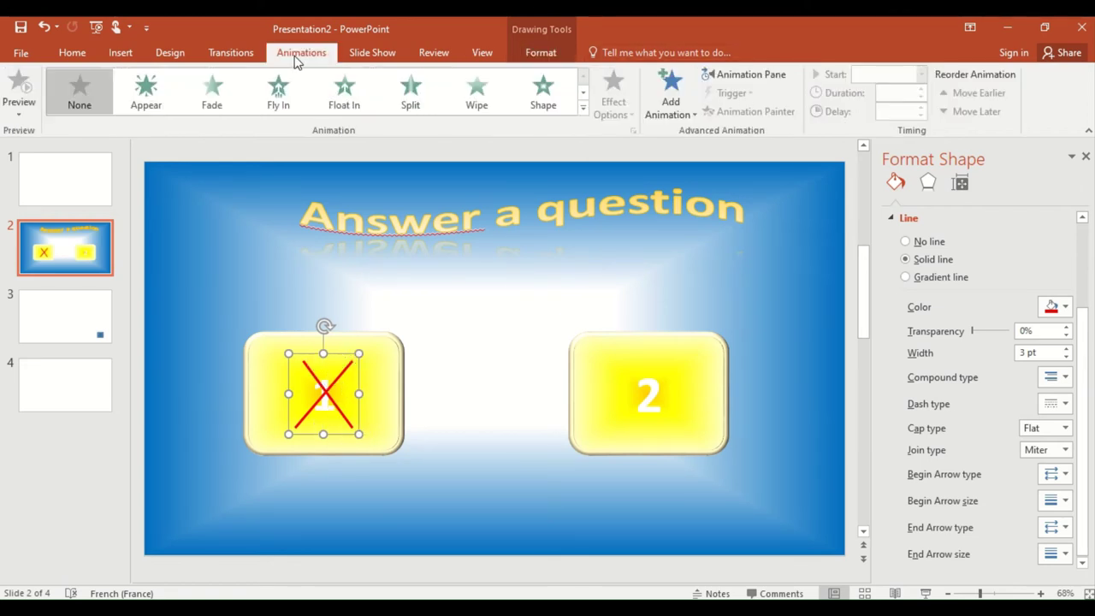
{"action": "left_click", "coordinate": [352, 409]}
{"action": "left_click", "coordinate": [330, 405]}
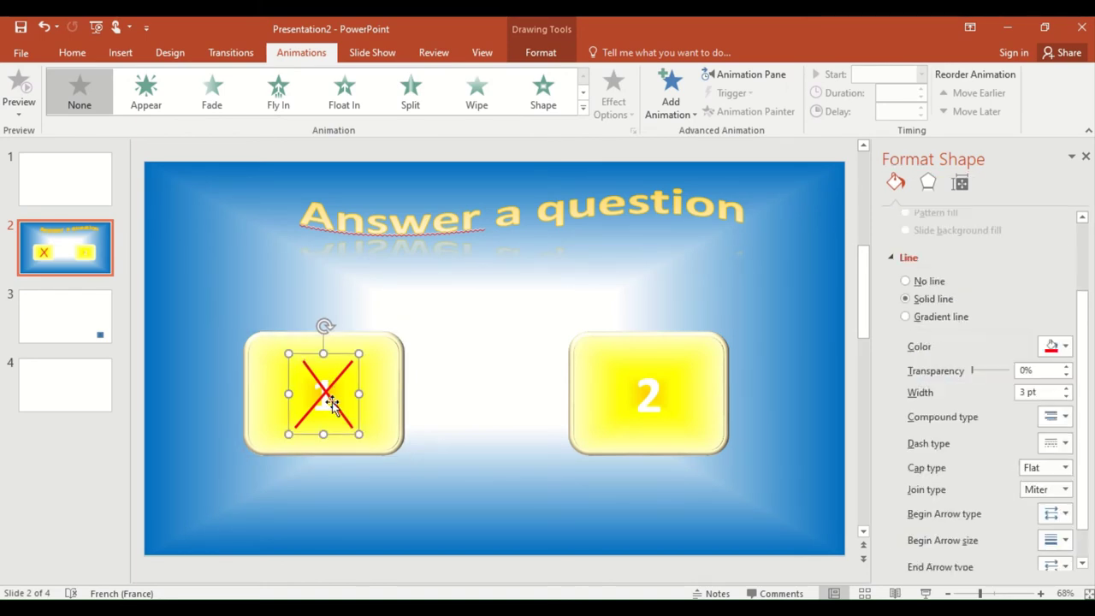
{"action": "left_click", "coordinate": [145, 90]}
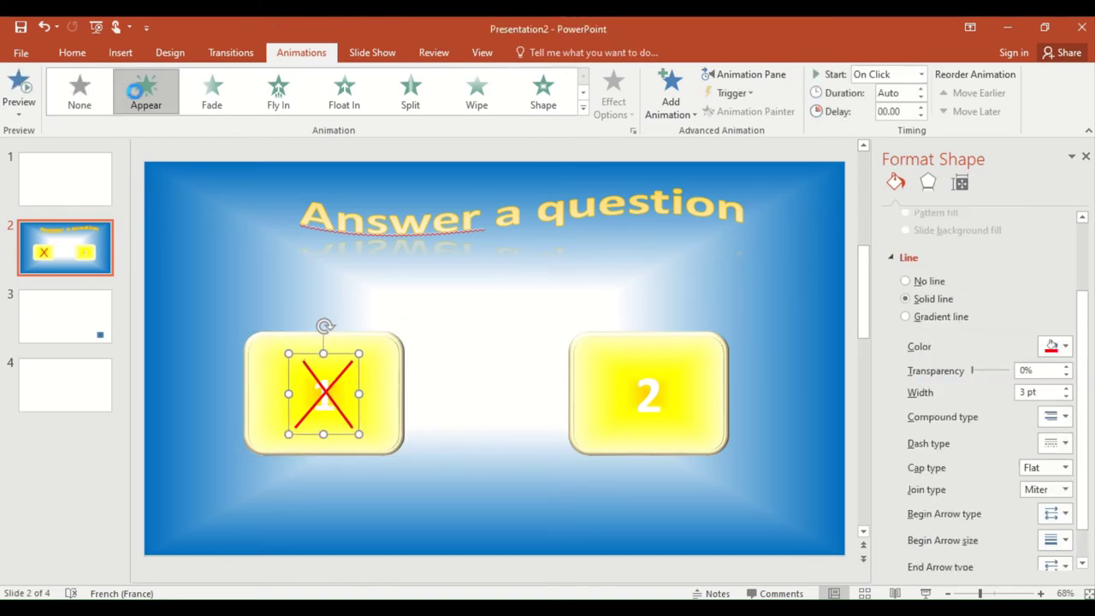
{"action": "left_click", "coordinate": [505, 141]}
{"action": "key", "text": "ctrl+z"}
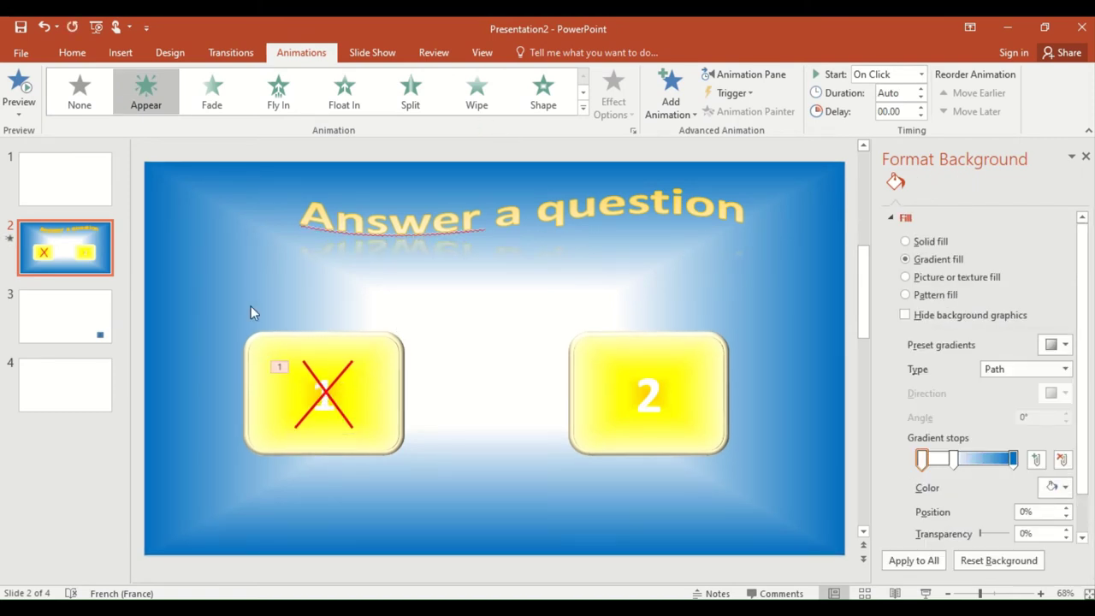
{"action": "left_click", "coordinate": [736, 93]}
{"action": "mouse_move", "coordinate": [750, 113]}
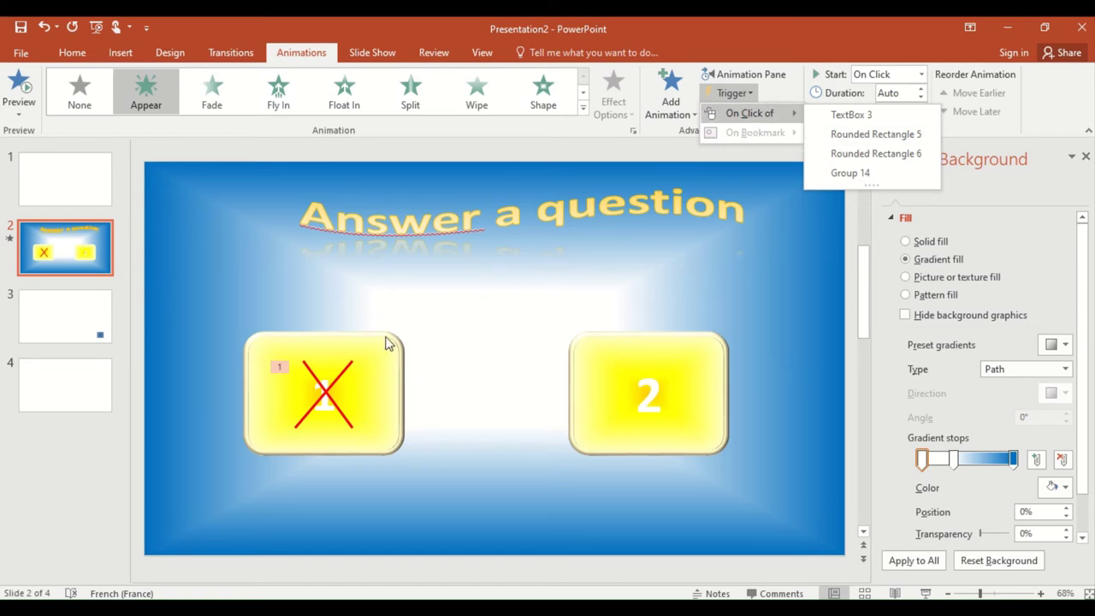
{"action": "left_click", "coordinate": [875, 135]}
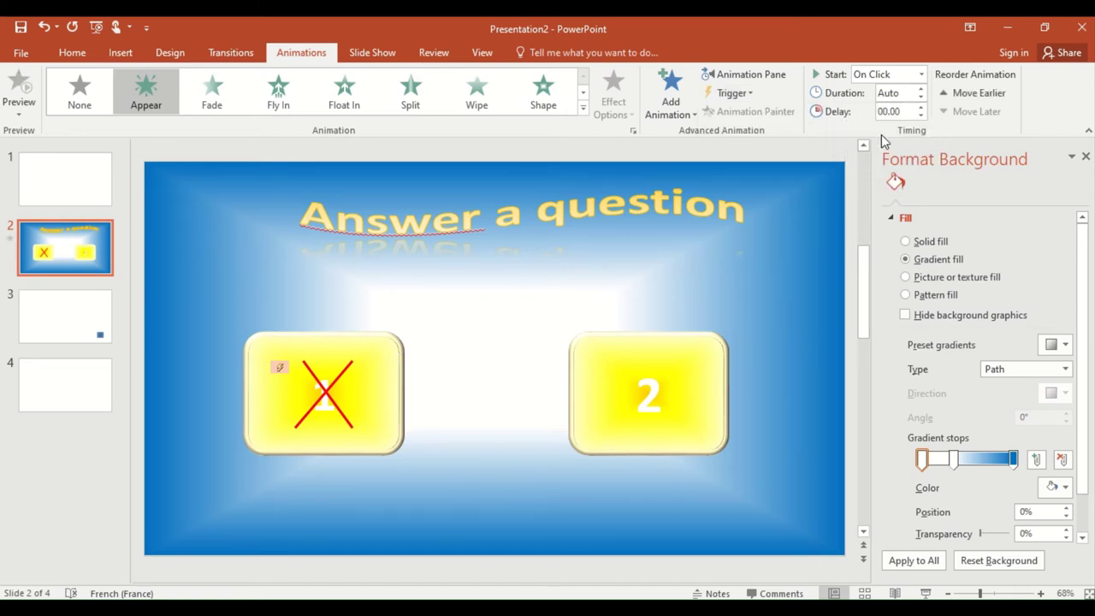
Step: Run the show, click button 1, return Home, and confirm the red X covers button 1
{"action": "left_click", "coordinate": [926, 593]}
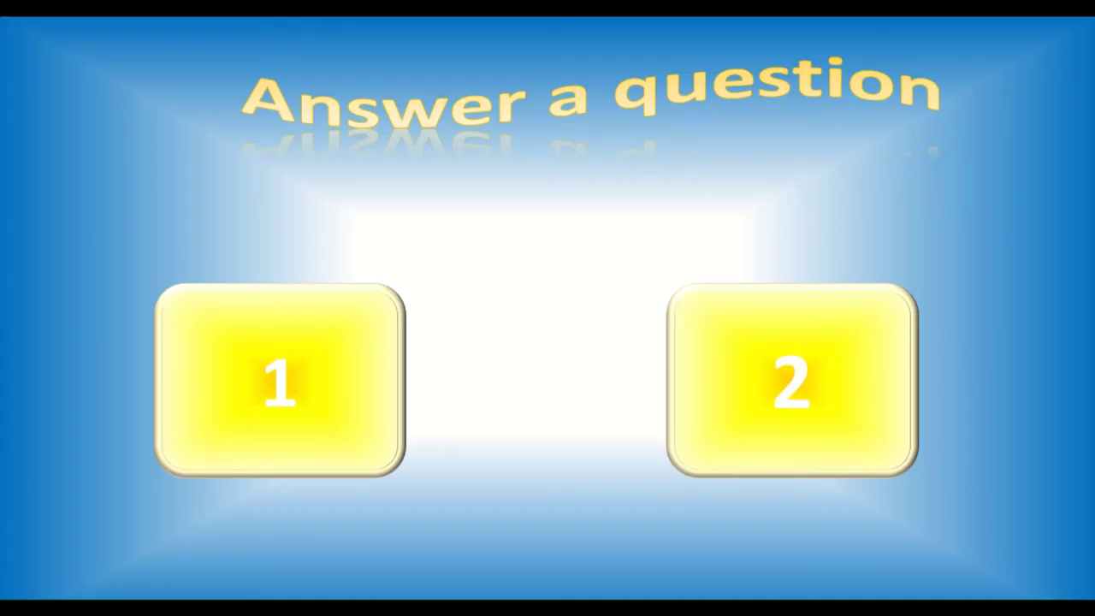
{"action": "left_click", "coordinate": [370, 452]}
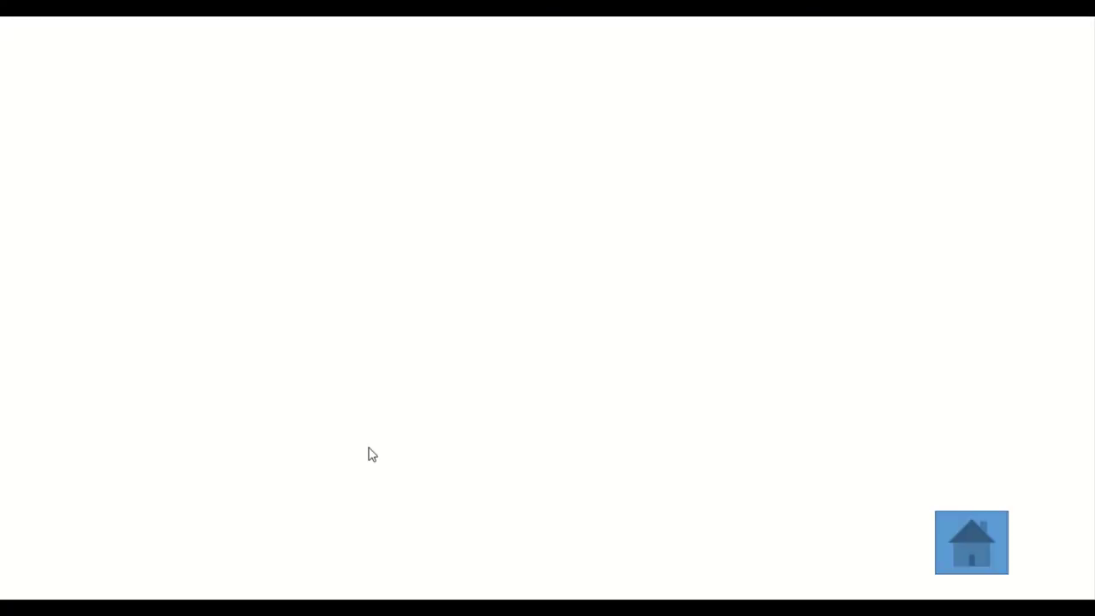
{"action": "left_click", "coordinate": [957, 559]}
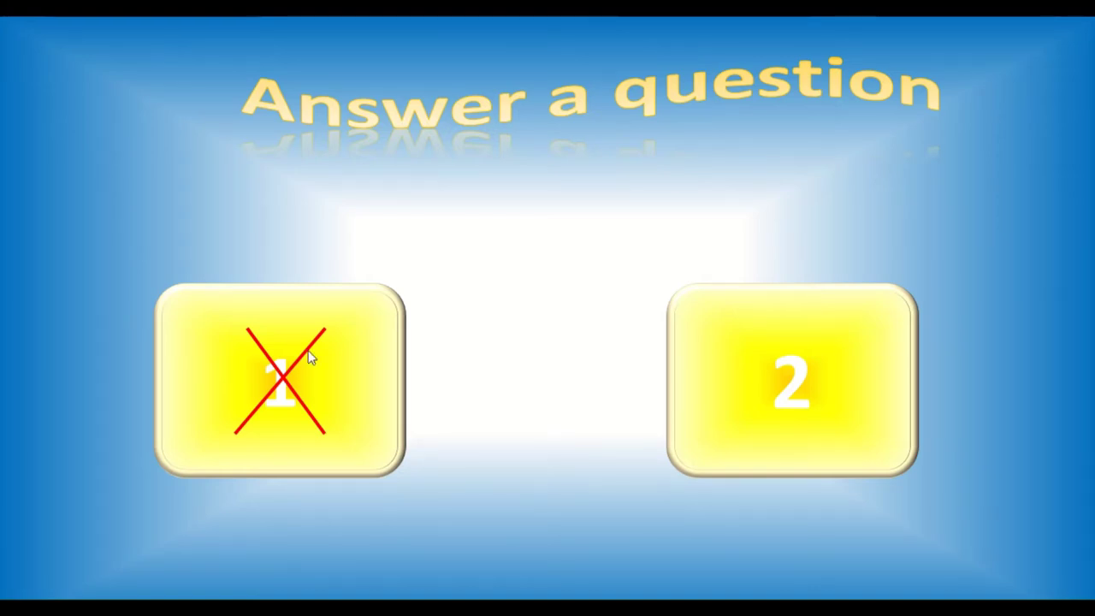
{"action": "key", "text": "Escape"}
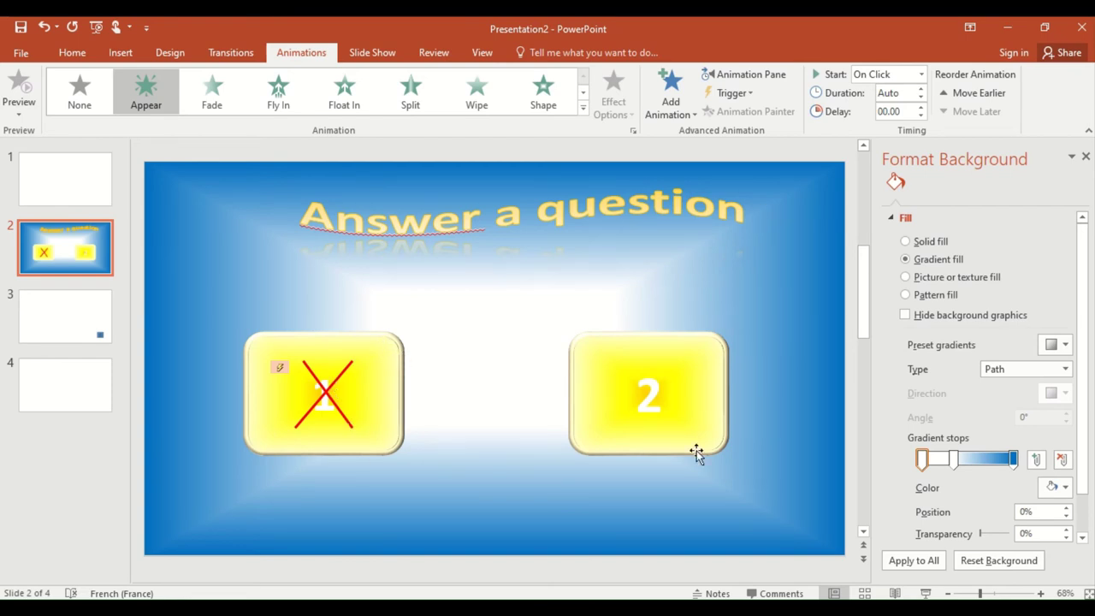
Step: Open the Selection Pane listing slide 2's button rectangles, close Format Shape, and scroll to slide 3
{"action": "left_click", "coordinate": [394, 403]}
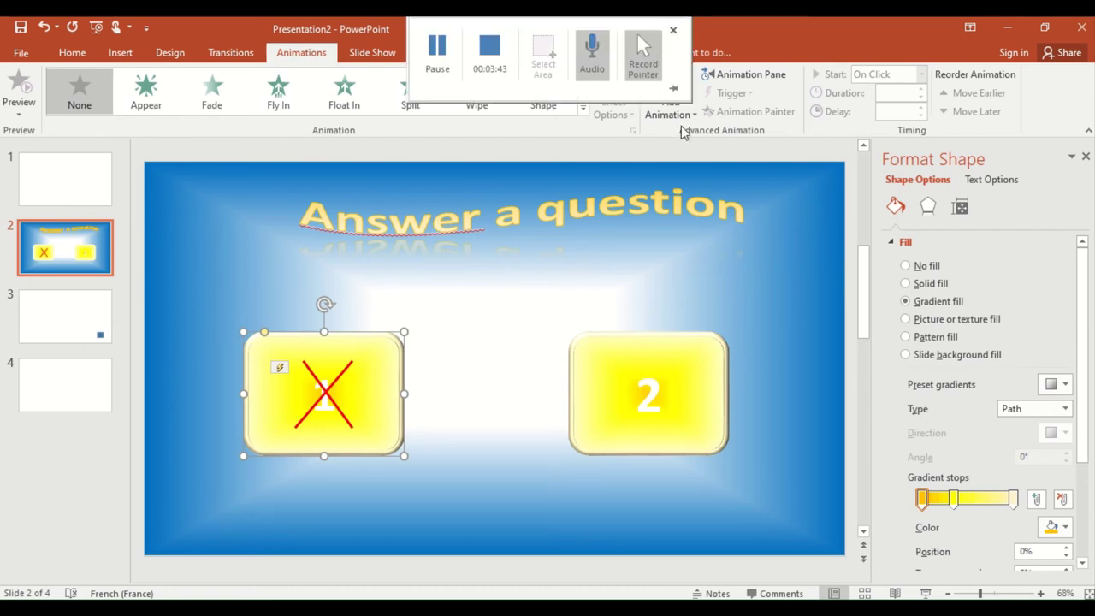
{"action": "left_click", "coordinate": [540, 53]}
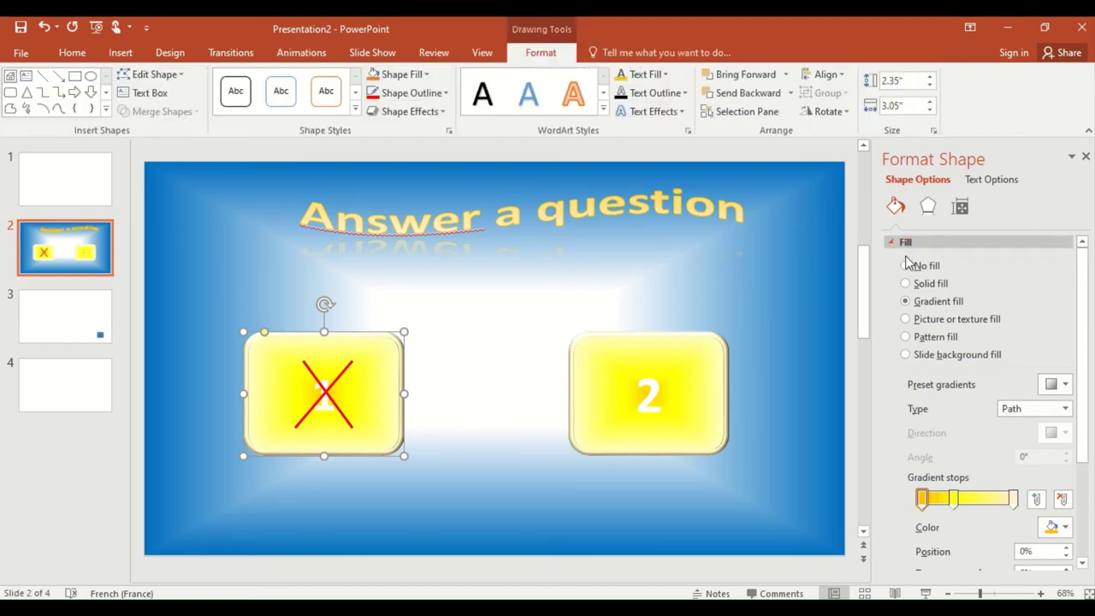
{"action": "left_click", "coordinate": [765, 112]}
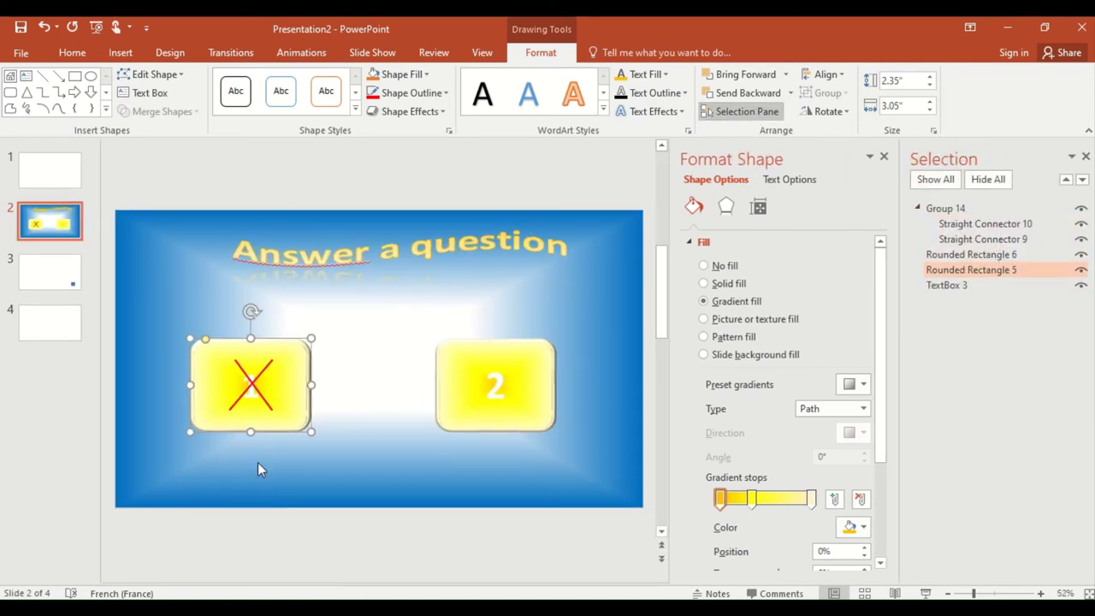
{"action": "left_click", "coordinate": [419, 466]}
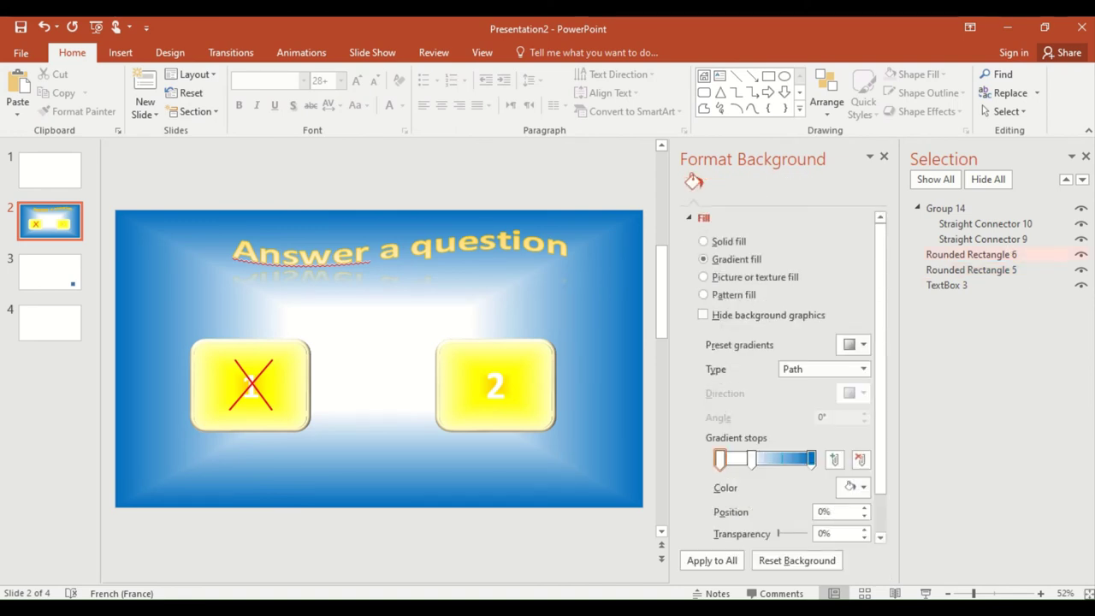
{"action": "left_click", "coordinate": [998, 256]}
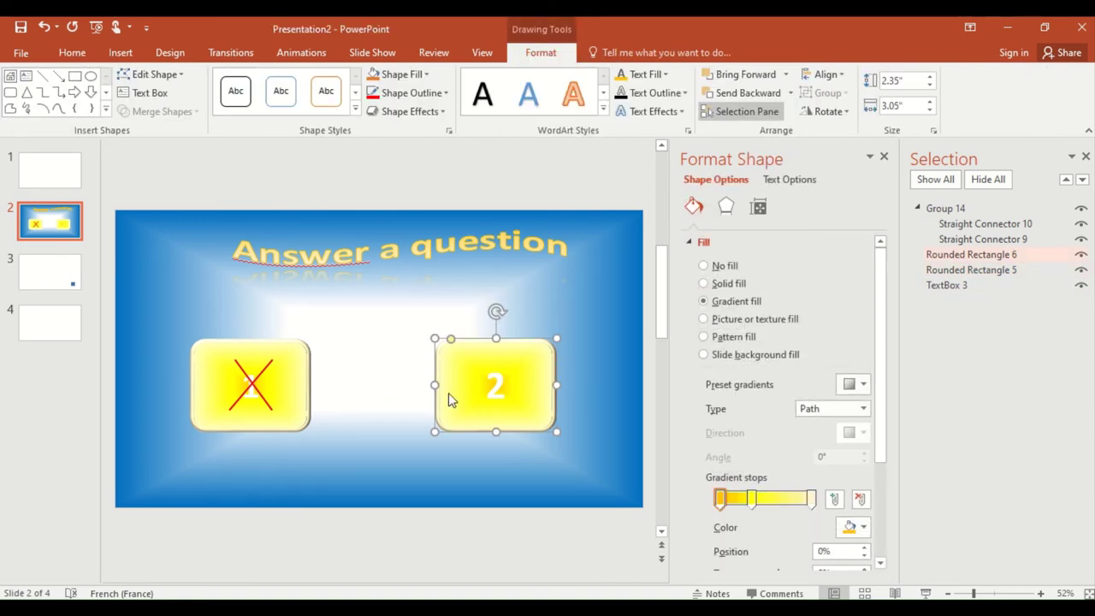
{"action": "left_click", "coordinate": [1023, 271]}
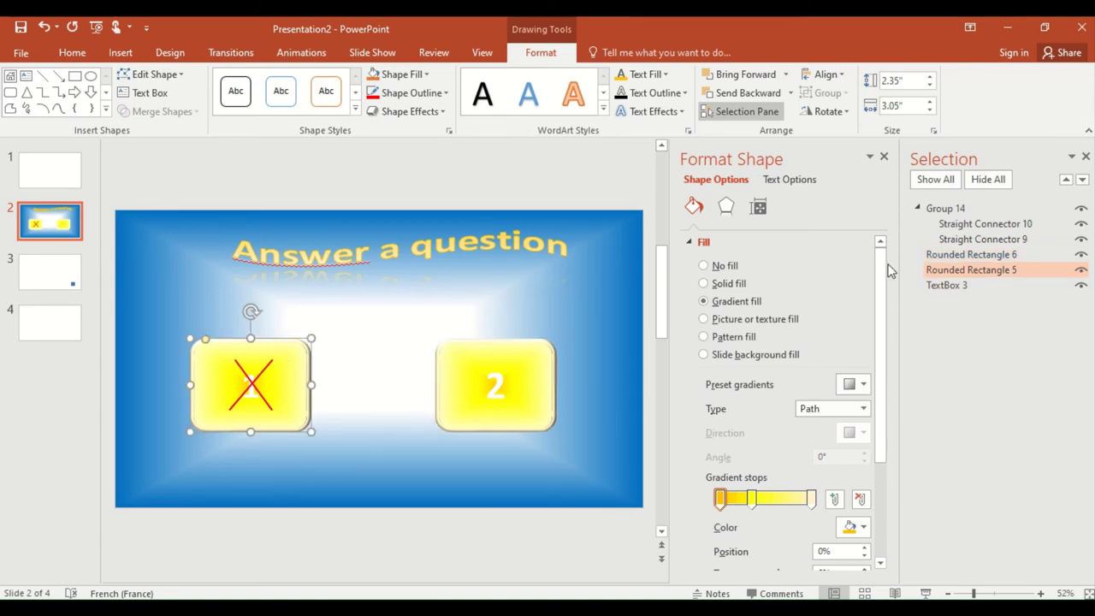
{"action": "left_click", "coordinate": [884, 157]}
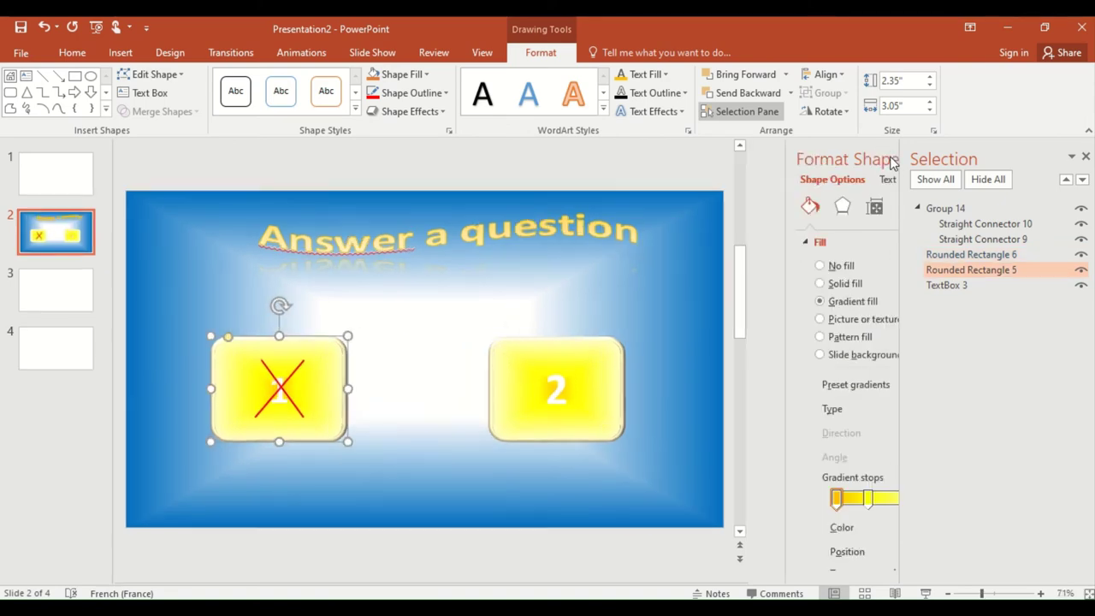
{"action": "scroll", "coordinate": [513, 502], "scroll_direction": "down", "scroll_amount": 2}
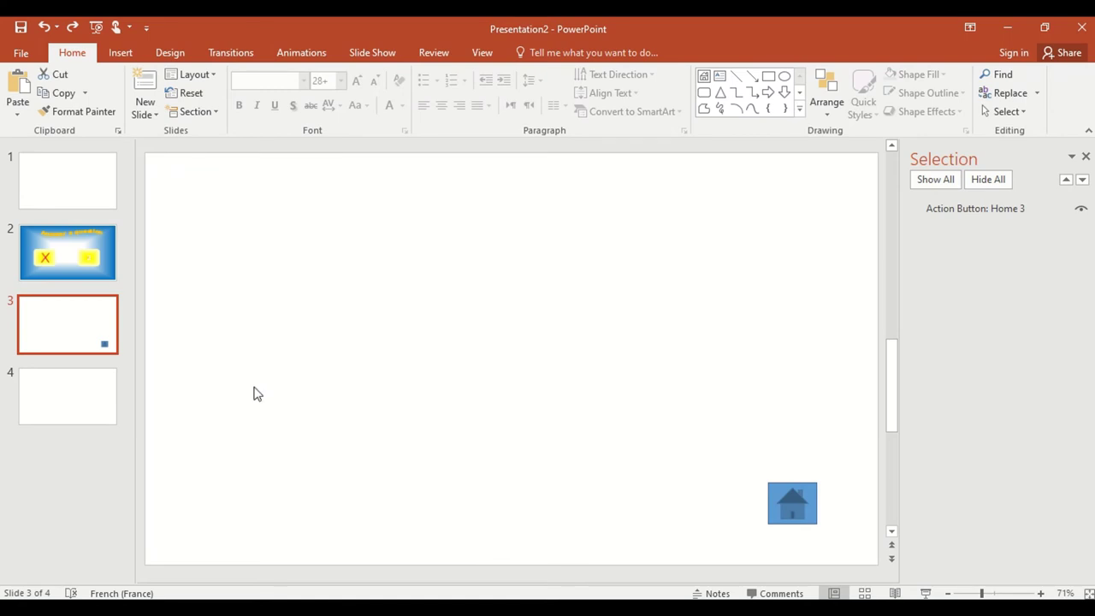
Step: Draw a rounded rectangle labelled 1 at top-left of slide 3, with a text box beside it
{"action": "left_click", "coordinate": [705, 93]}
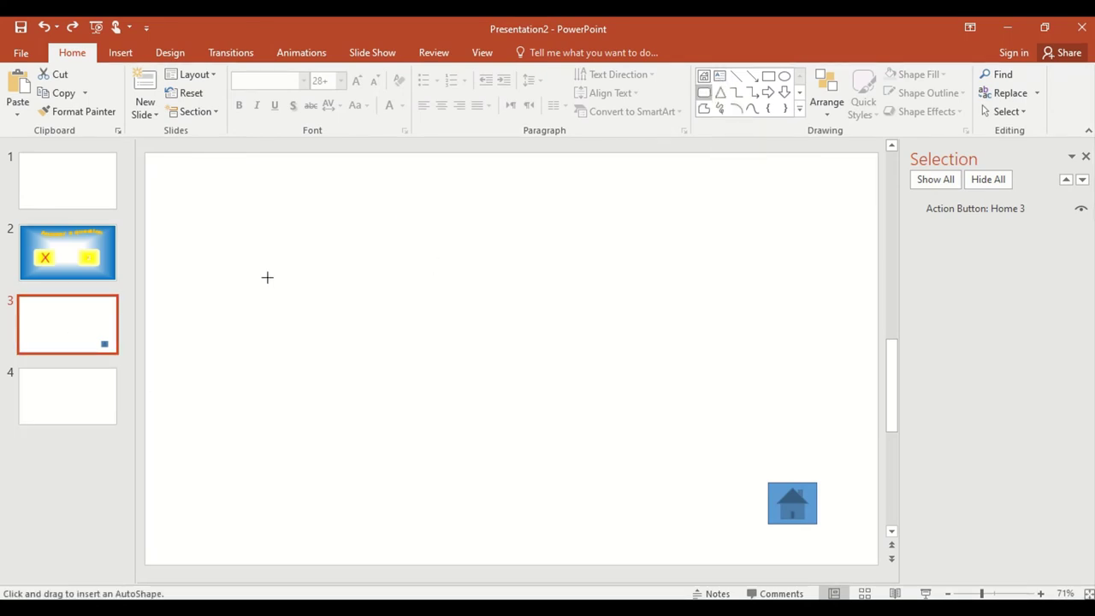
{"action": "mouse_move", "coordinate": [219, 221]}
{"action": "left_mouse_down"}
{"action": "mouse_move", "coordinate": [257, 302]}
{"action": "mouse_move", "coordinate": [329, 306]}
{"action": "left_mouse_up"}
{"action": "right_click", "coordinate": [284, 278]}
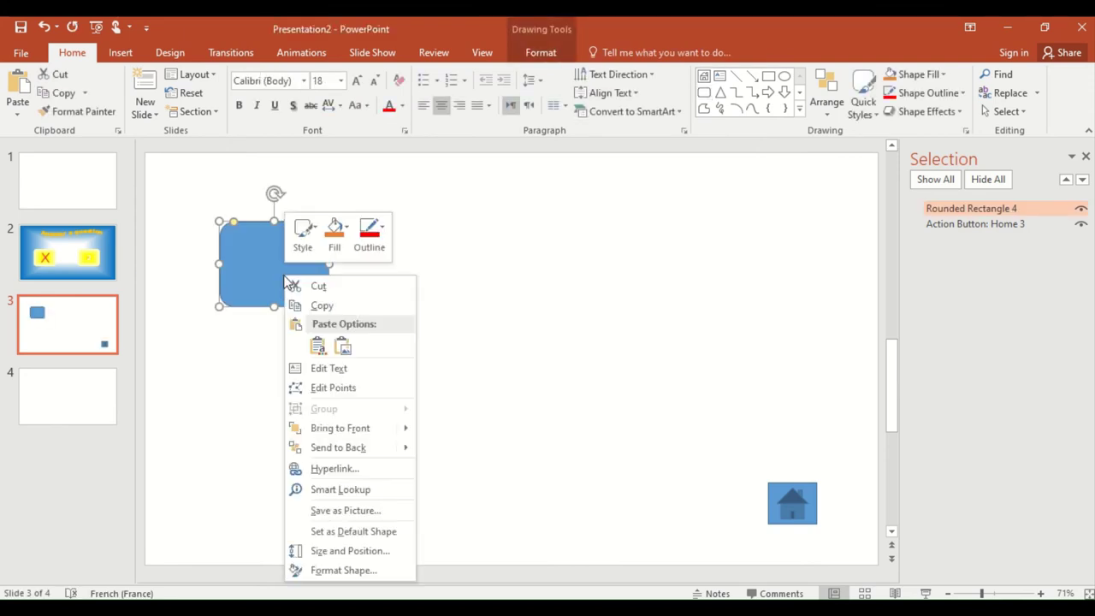
{"action": "left_click", "coordinate": [347, 368]}
{"action": "type", "text": "1"}
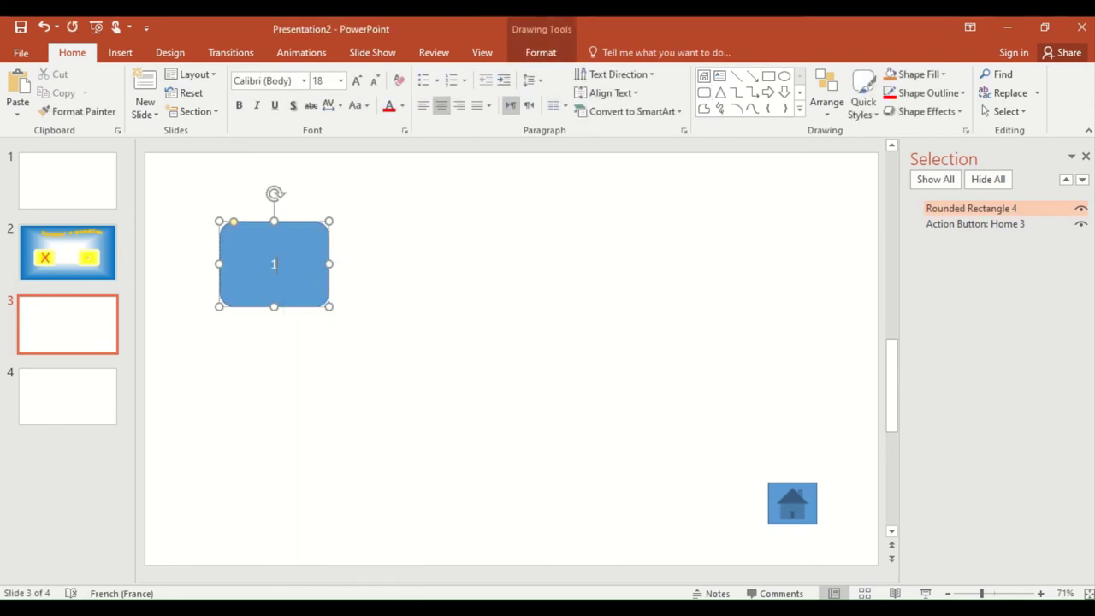
{"action": "left_click", "coordinate": [779, 167]}
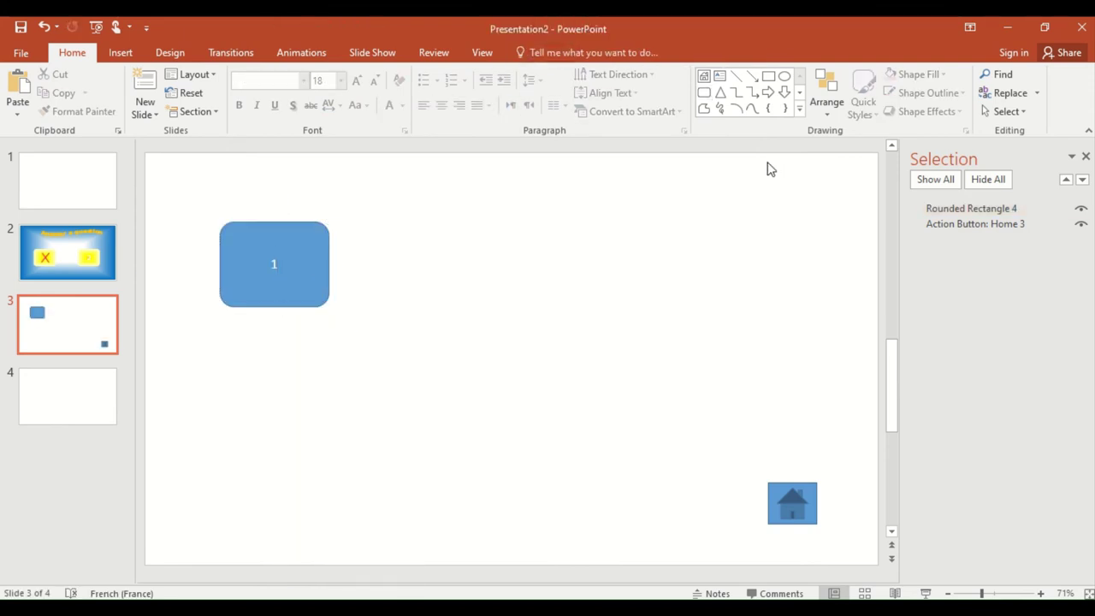
{"action": "left_click", "coordinate": [719, 76]}
{"action": "left_click_drag", "start_coordinate": [396, 249], "coordinate": [741, 350]}
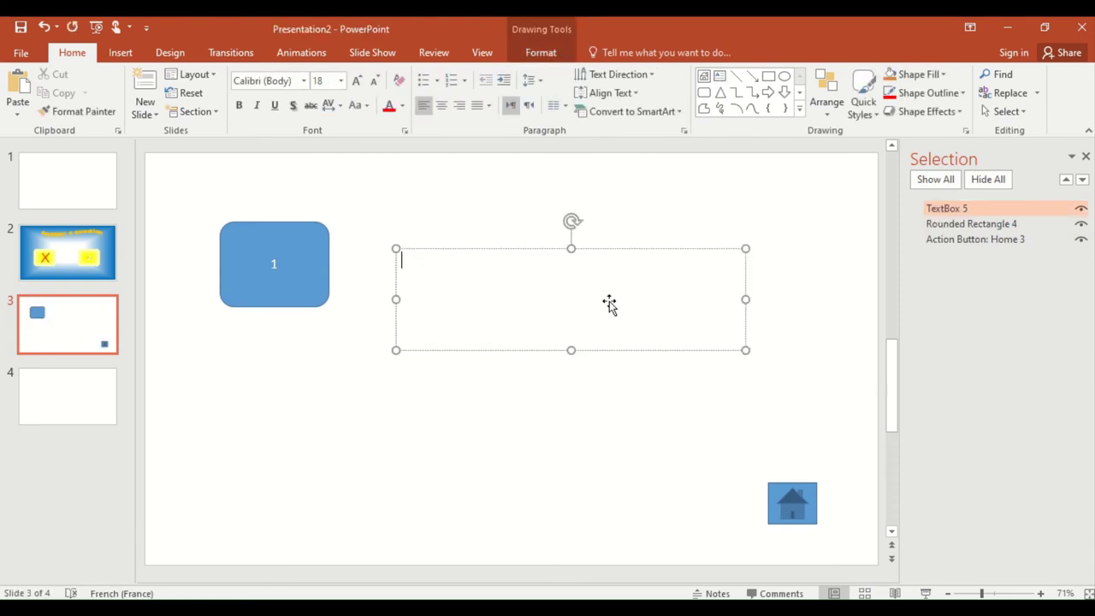
Step: Type 'Question:' in the text box and give it a thin black outline
{"action": "type", "text": "Answer"}
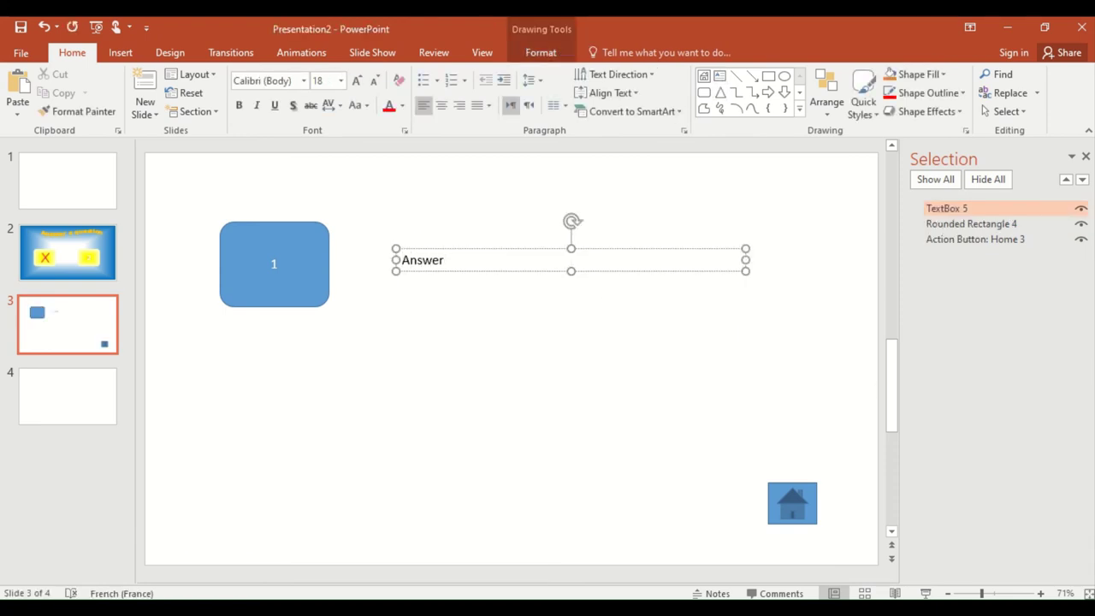
{"action": "type", "text": ":"}
{"action": "key", "text": "BackSpace"}
{"action": "key", "text": "BackSpace"}
{"action": "key", "text": "BackSpace"}
{"action": "key", "text": "BackSpace"}
{"action": "key", "text": "BackSpace"}
{"action": "type", "text": "question"}
{"action": "type", "text": ":"}
{"action": "left_click", "coordinate": [485, 386]}
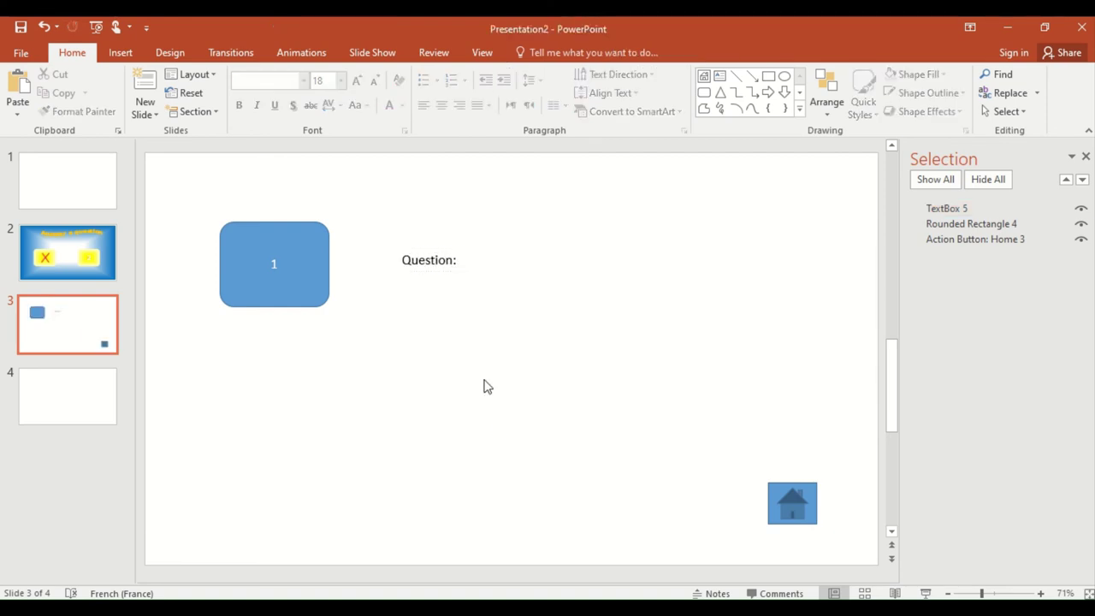
{"action": "left_click", "coordinate": [415, 267]}
{"action": "right_click", "coordinate": [434, 250]}
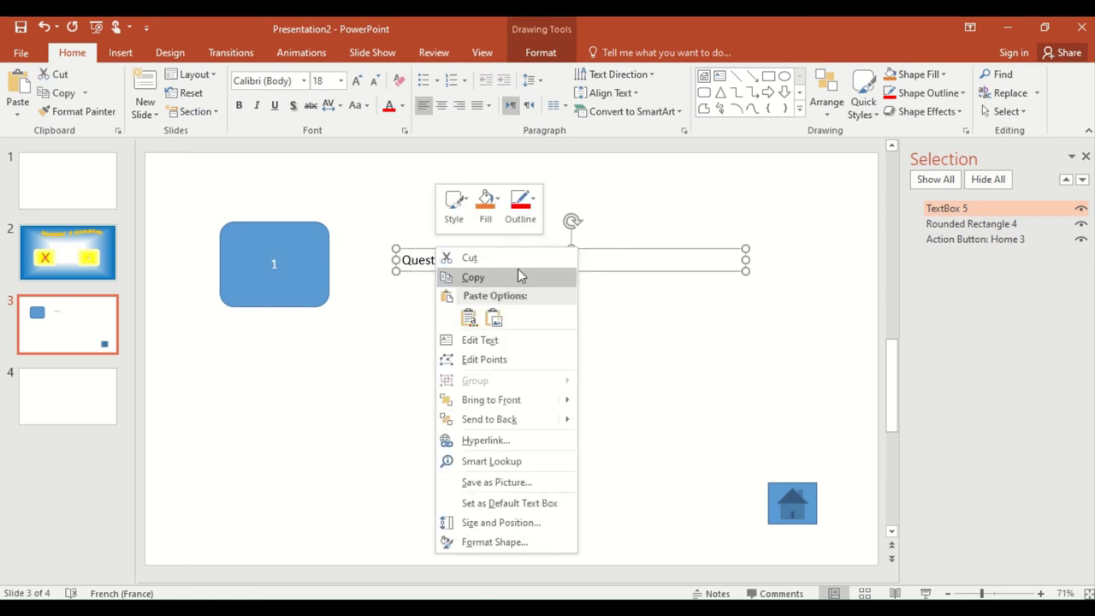
{"action": "left_click", "coordinate": [520, 205]}
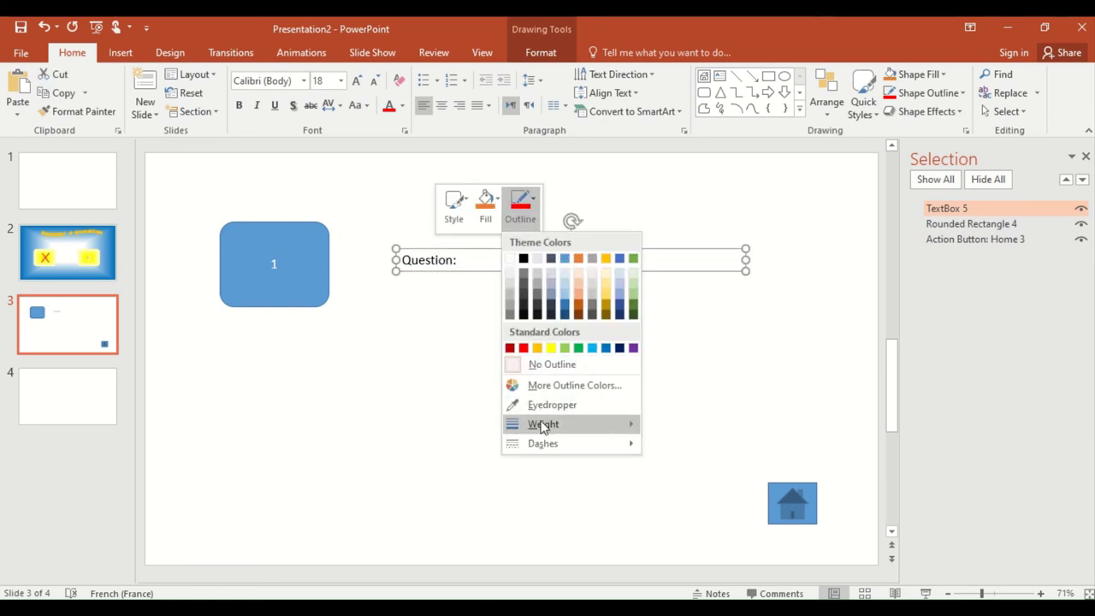
{"action": "mouse_move", "coordinate": [543, 424]}
{"action": "left_click", "coordinate": [752, 504]}
{"action": "left_click", "coordinate": [416, 433]}
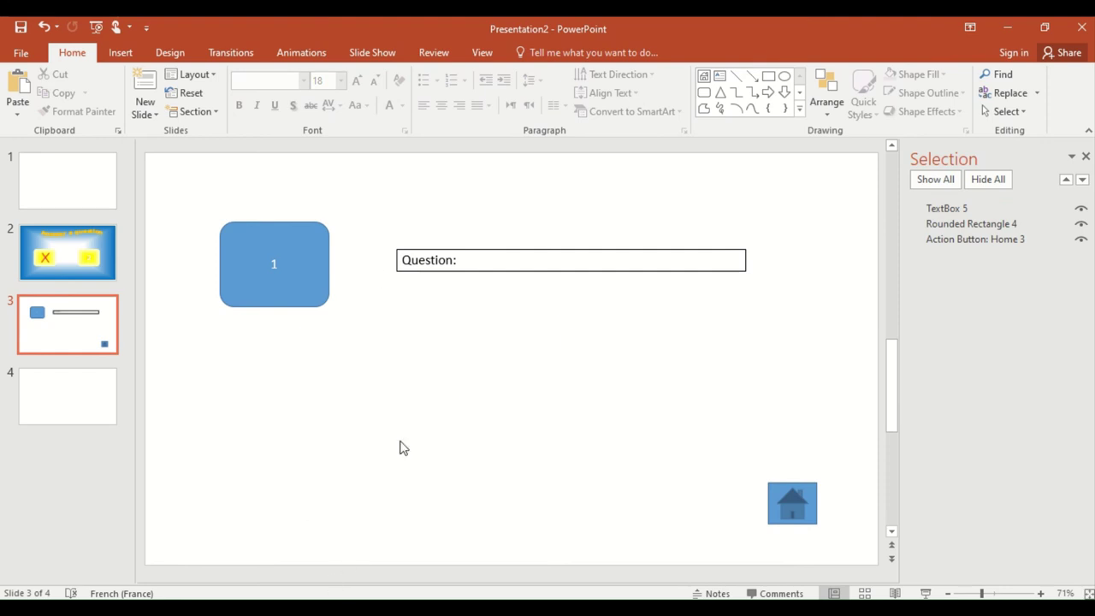
{"action": "left_click", "coordinate": [130, 57]}
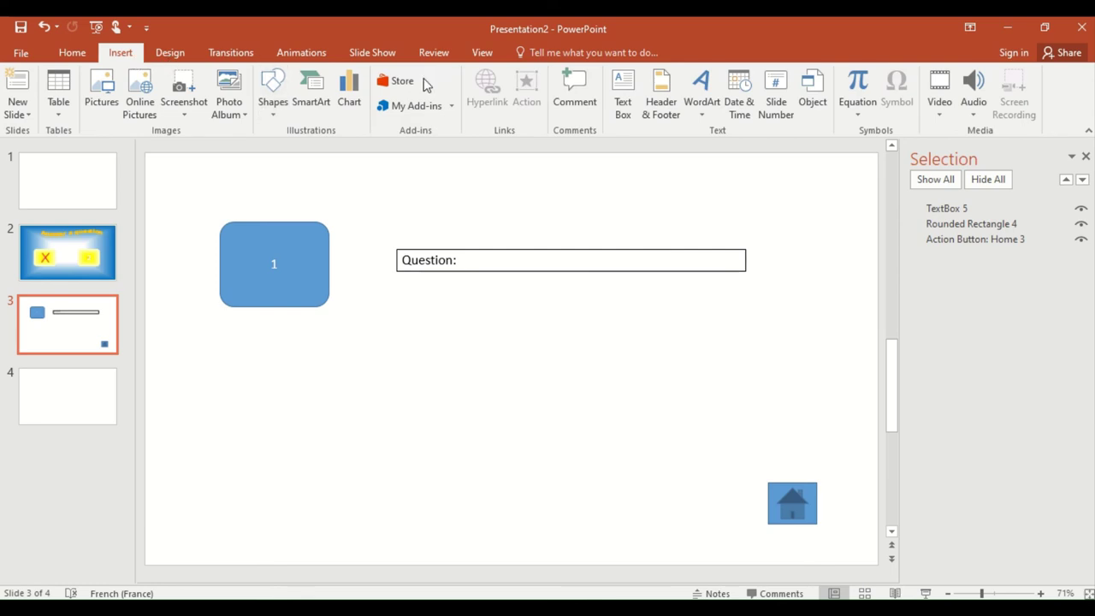
Step: Draw a Cross shape below the Question: box and rotate it about 45°
{"action": "left_click", "coordinate": [272, 107]}
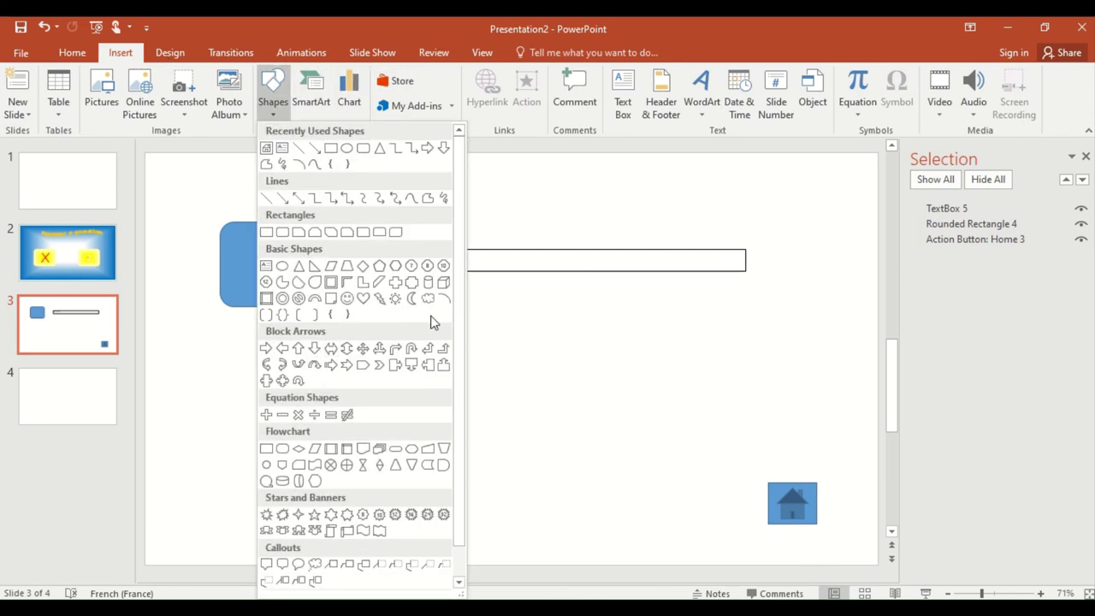
{"action": "left_click", "coordinate": [396, 282]}
{"action": "left_click_drag", "start_coordinate": [634, 314], "coordinate": [577, 372]}
{"action": "left_click_drag", "start_coordinate": [608, 281], "coordinate": [641, 298]}
Step: Remove the cross's outline, fill it red, and nudge it down and right
{"action": "right_click", "coordinate": [597, 335]}
{"action": "left_click", "coordinate": [682, 366]}
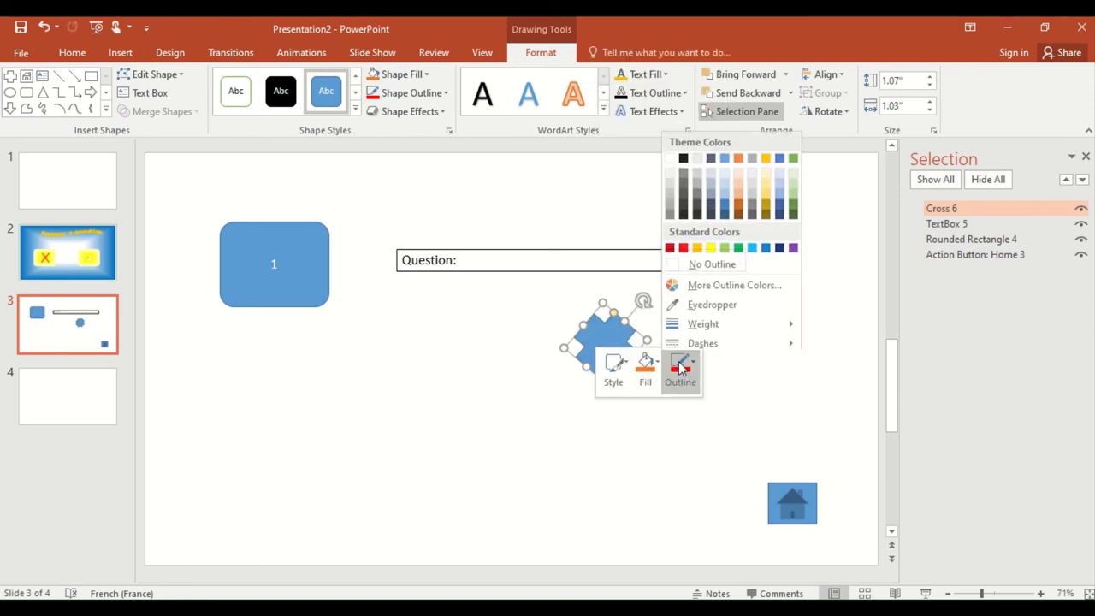
{"action": "left_click", "coordinate": [718, 262]}
{"action": "left_click", "coordinate": [661, 366]}
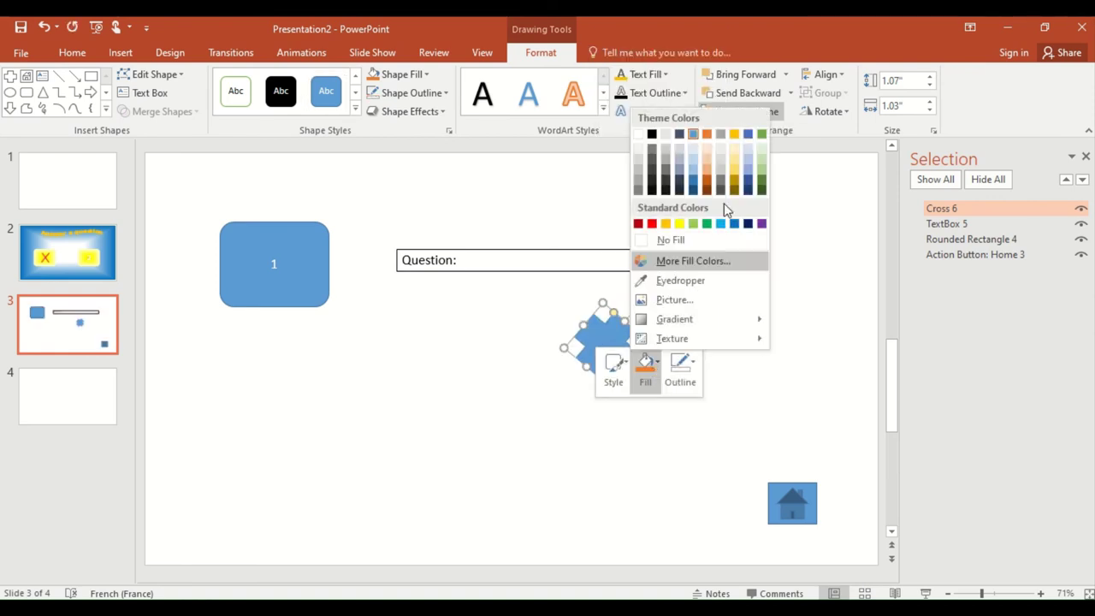
{"action": "left_click", "coordinate": [654, 225]}
{"action": "left_click", "coordinate": [462, 462]}
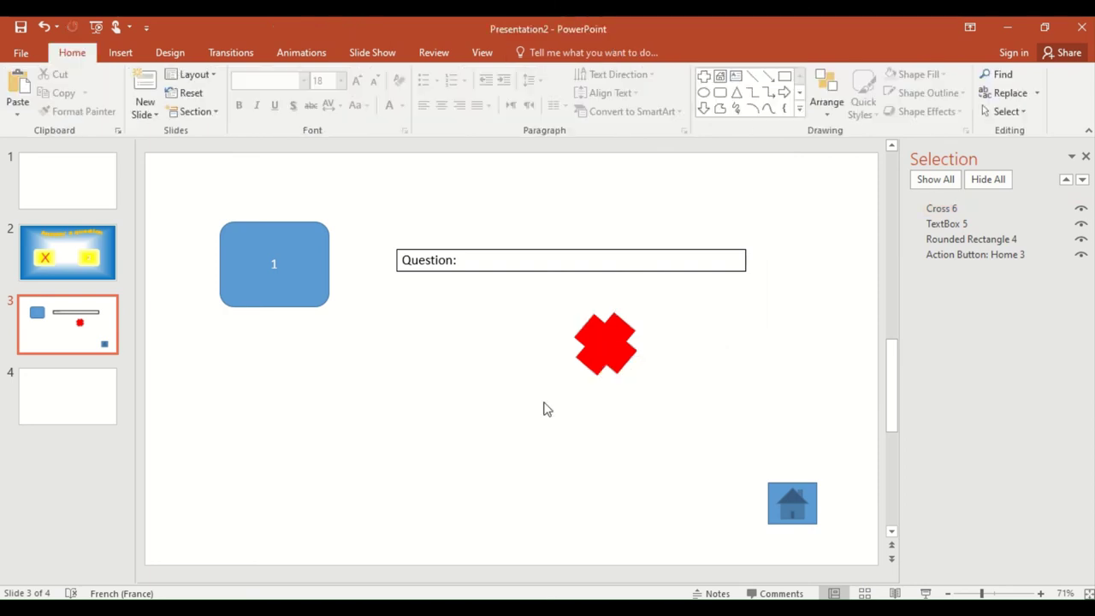
{"action": "left_click_drag", "start_coordinate": [606, 347], "coordinate": [656, 386]}
{"action": "left_click", "coordinate": [321, 515]}
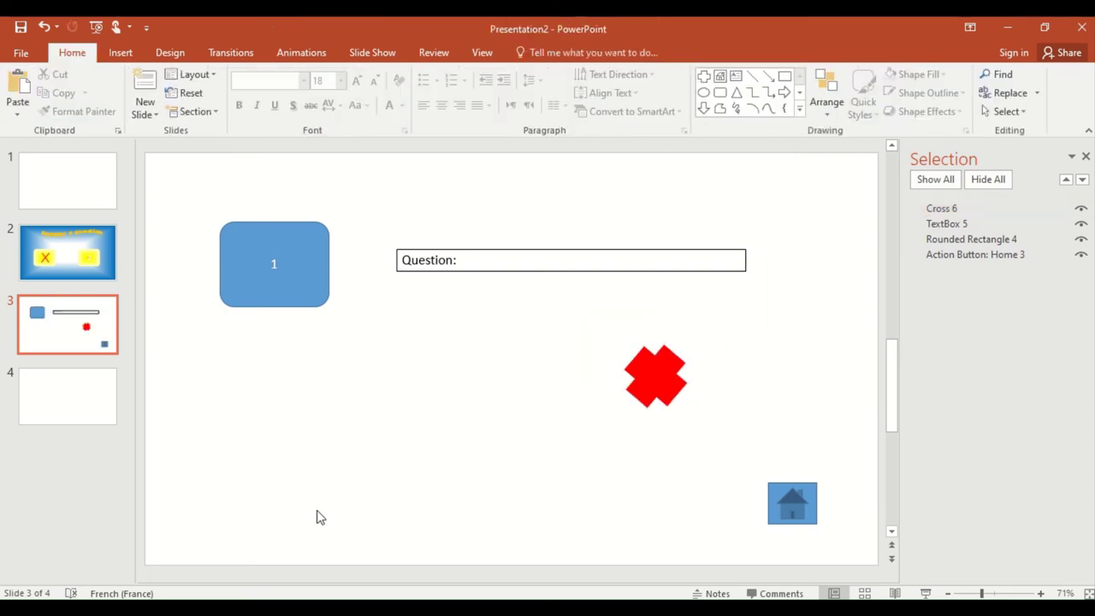
Step: Select the green check mark picture on slide 16 of the Power point tricks deck
{"action": "left_click", "coordinate": [117, 551]}
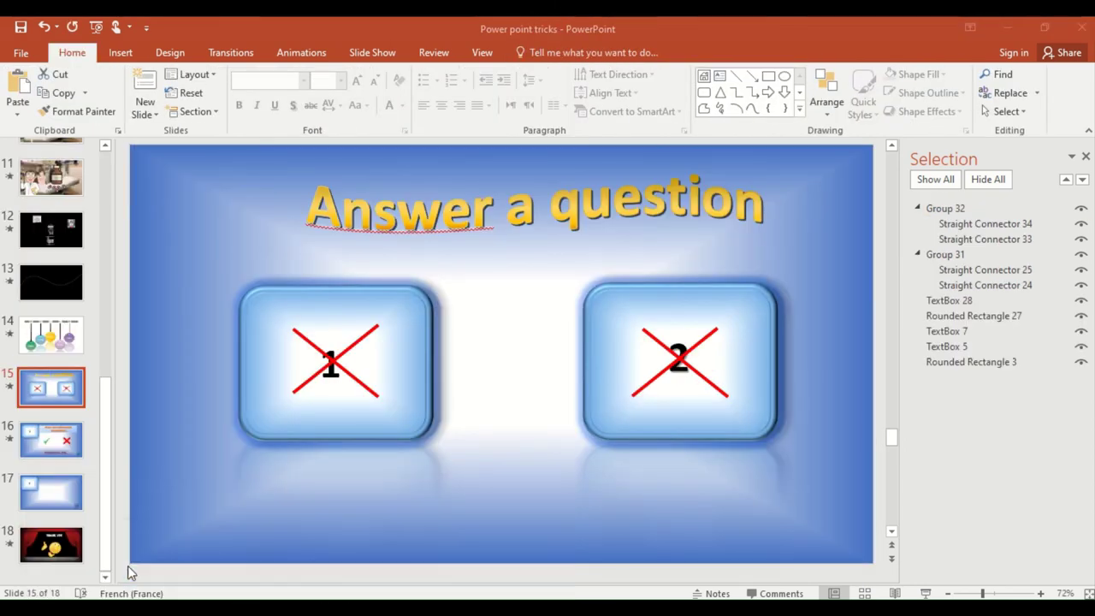
{"action": "left_click", "coordinate": [63, 444]}
{"action": "left_click", "coordinate": [428, 398]}
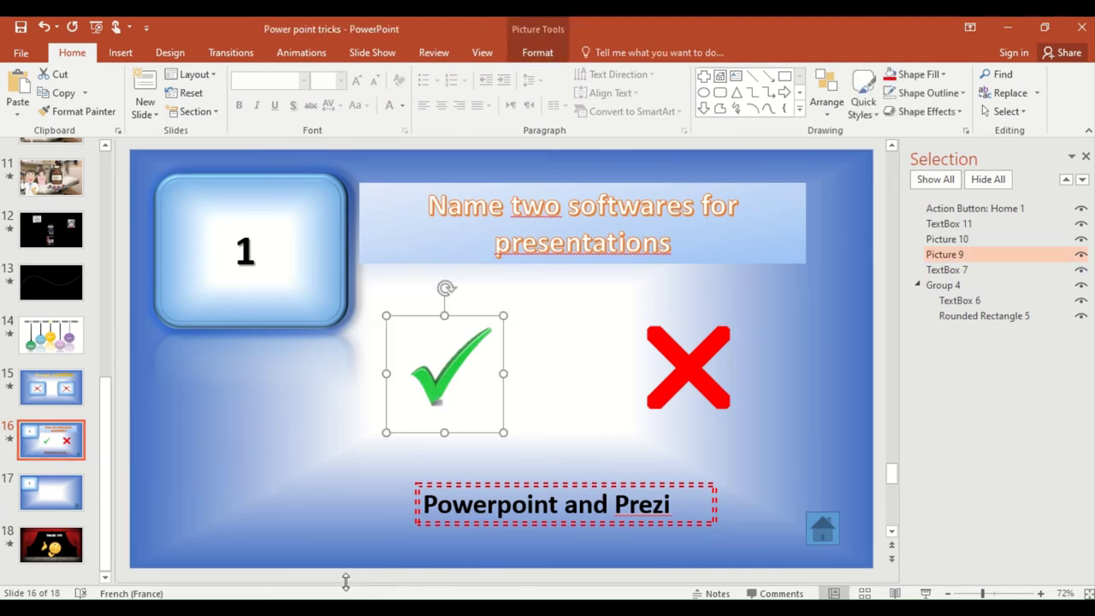
Step: Paste the check mark onto Presentation2's slide 3 and position it left of the red cross
{"action": "left_click", "coordinate": [496, 544]}
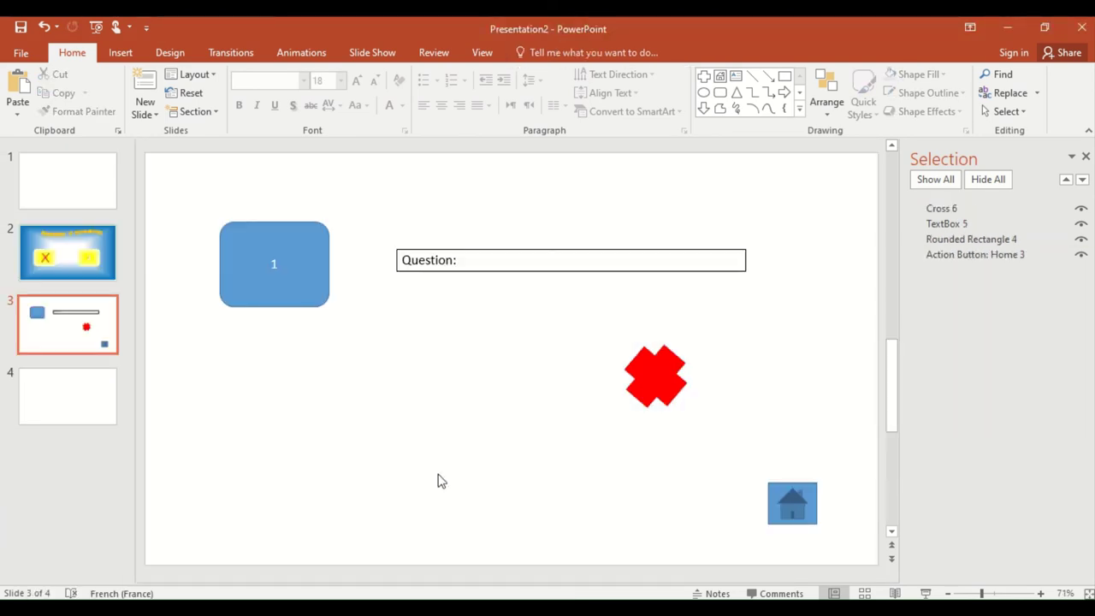
{"action": "key", "text": "ctrl+v"}
{"action": "left_click_drag", "start_coordinate": [518, 382], "coordinate": [498, 400]}
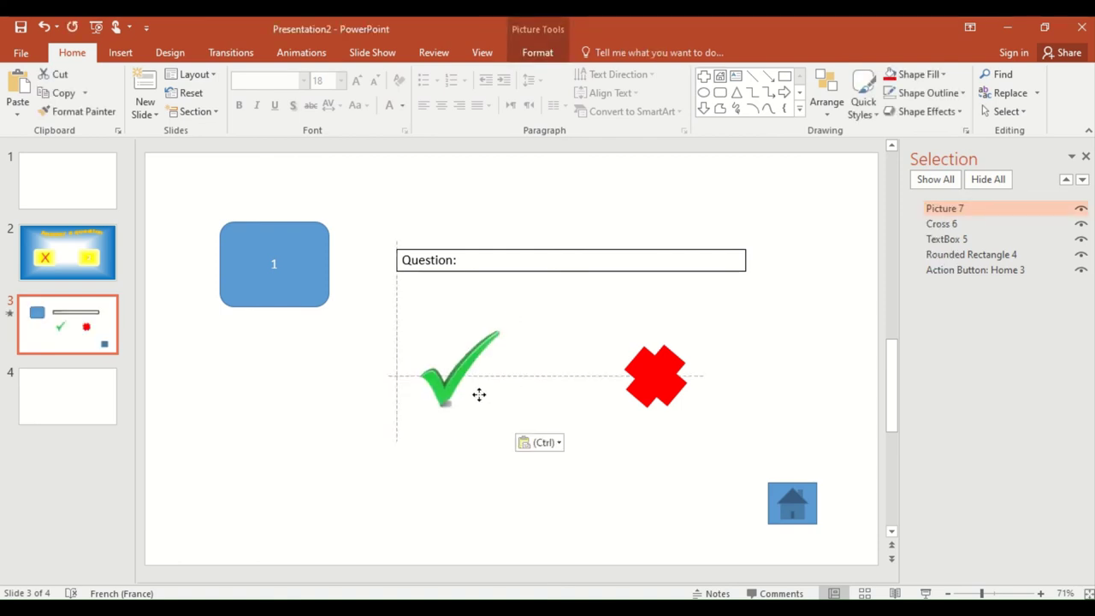
{"action": "left_click", "coordinate": [544, 501]}
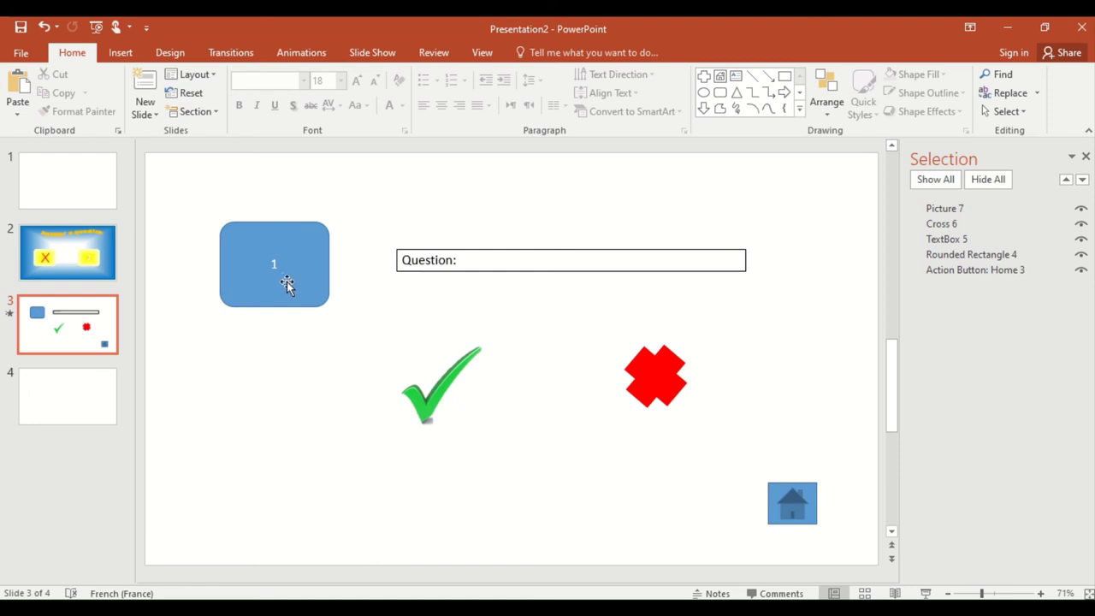
{"action": "left_click", "coordinate": [423, 405]}
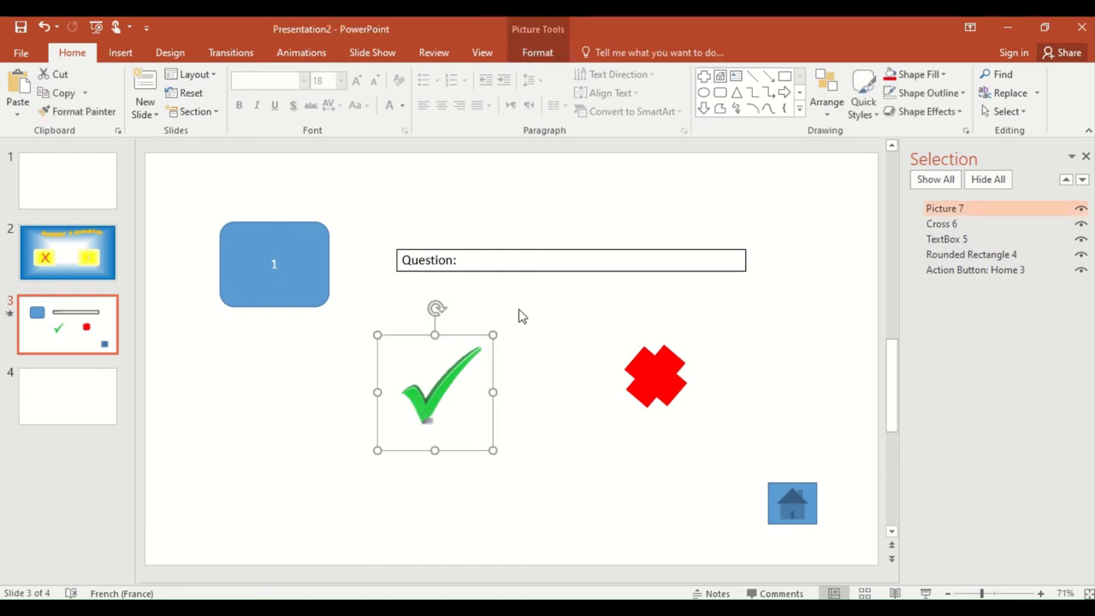
Step: Trigger the check mark animation on click of Rounded Rectangle 4 and test it in Slide Show
{"action": "left_click", "coordinate": [535, 51]}
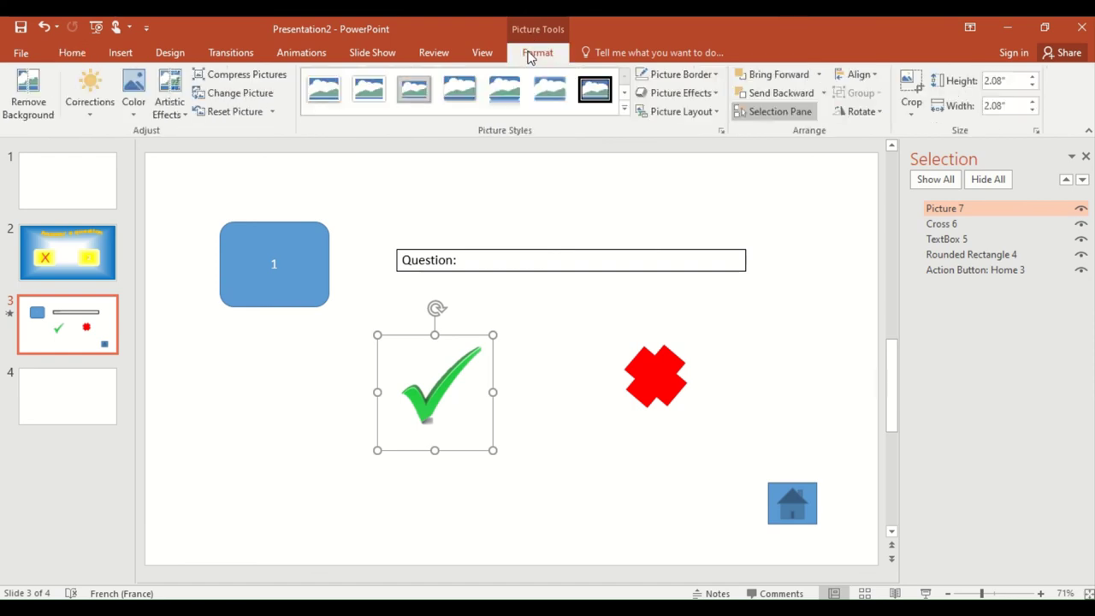
{"action": "left_click", "coordinate": [318, 54]}
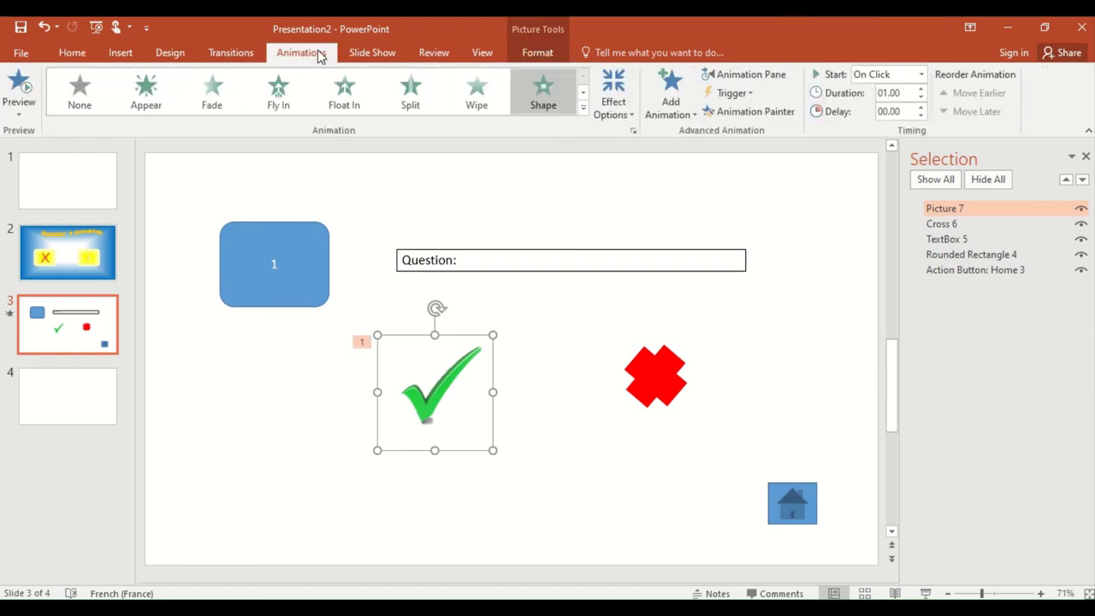
{"action": "left_click", "coordinate": [748, 92]}
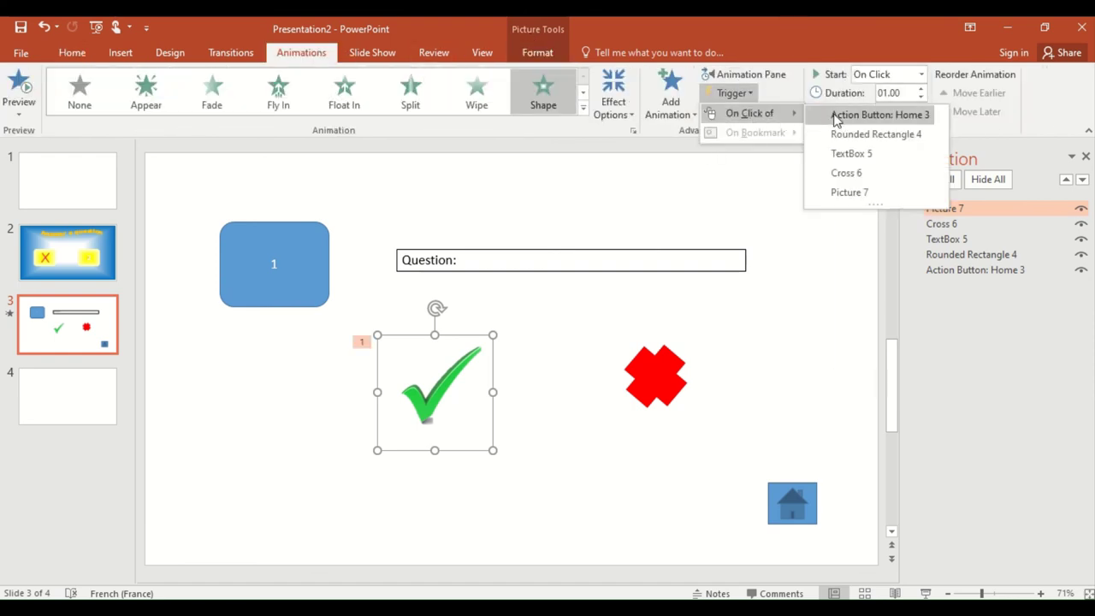
{"action": "mouse_move", "coordinate": [750, 113]}
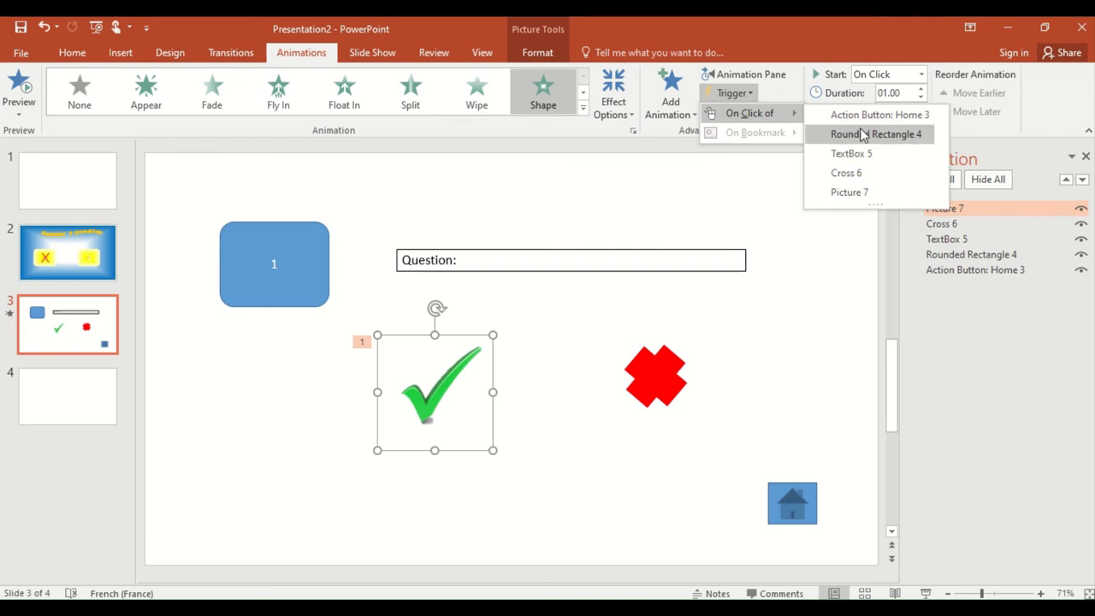
{"action": "left_click", "coordinate": [863, 134]}
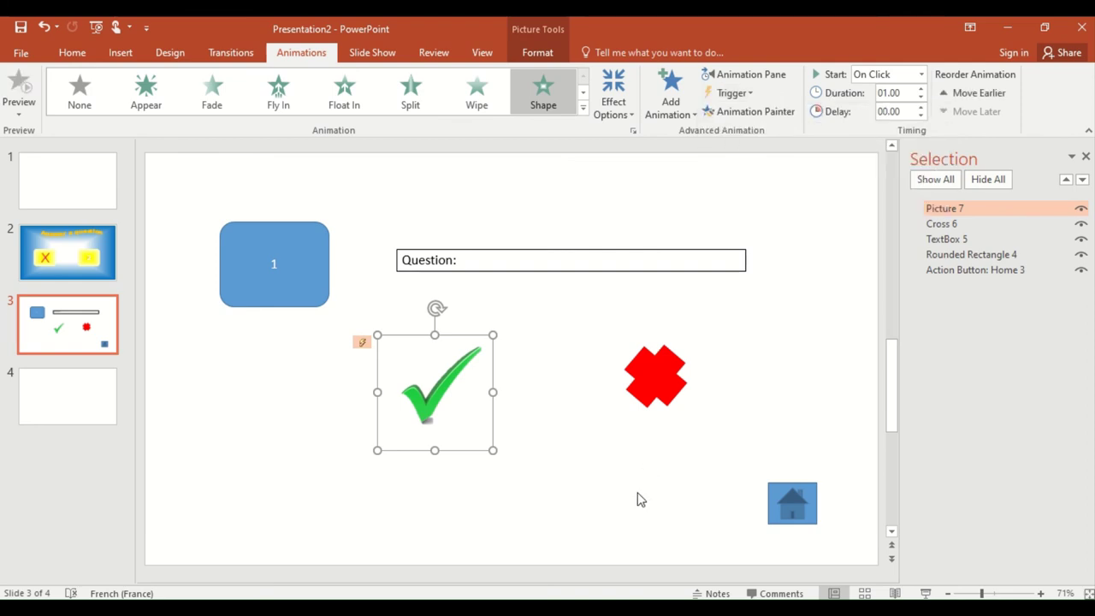
{"action": "left_click", "coordinate": [925, 592]}
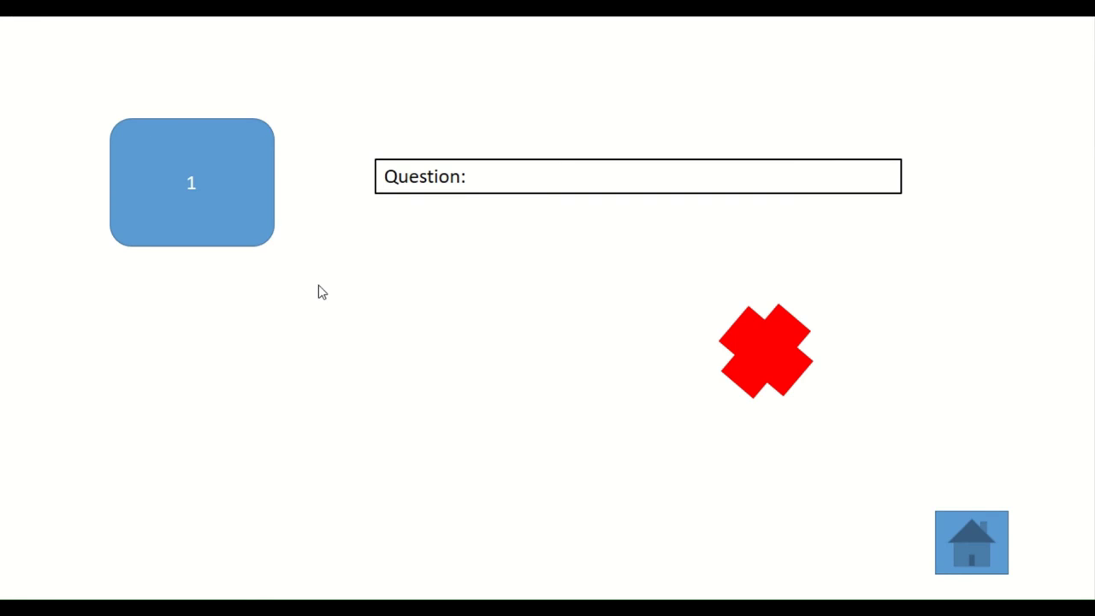
{"action": "left_click", "coordinate": [221, 224]}
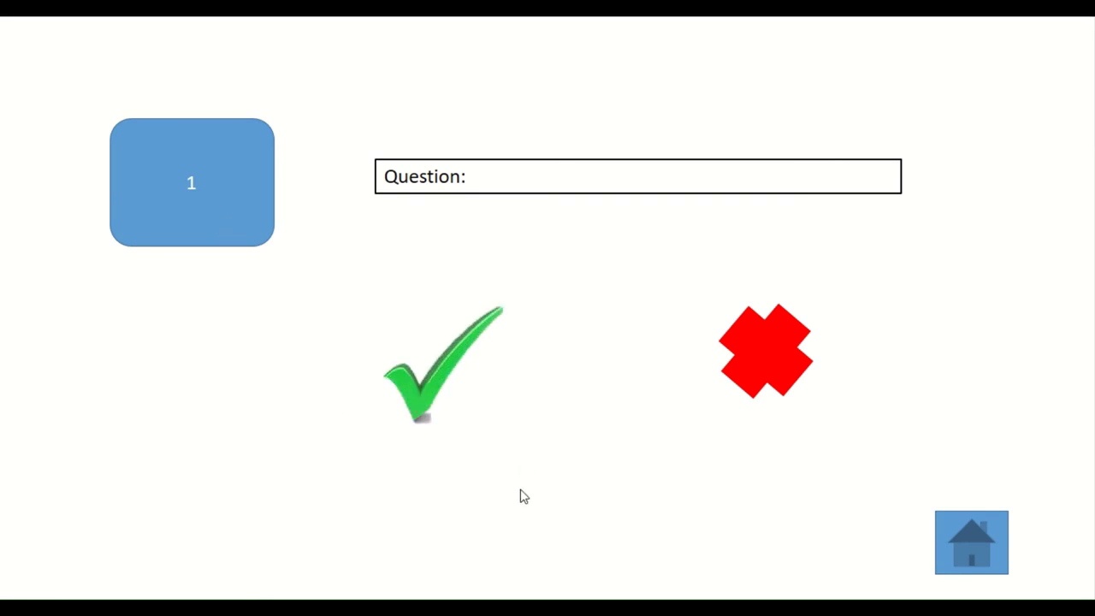
{"action": "key", "text": "Escape"}
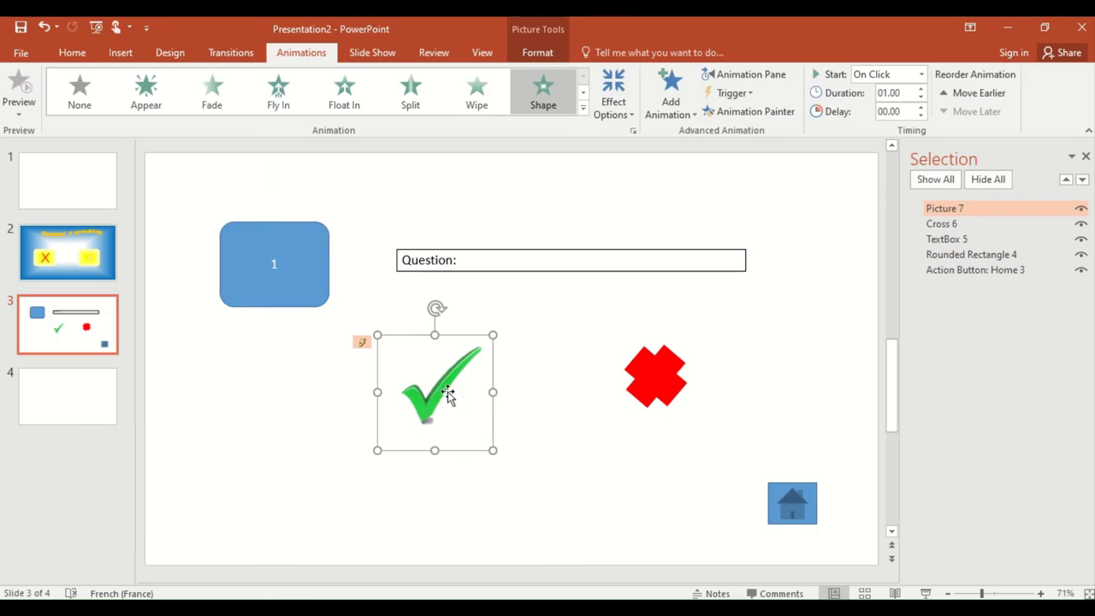
Step: Set the check mark's entrance effect sound to applause.wav in Effect Options
{"action": "left_click", "coordinate": [735, 116]}
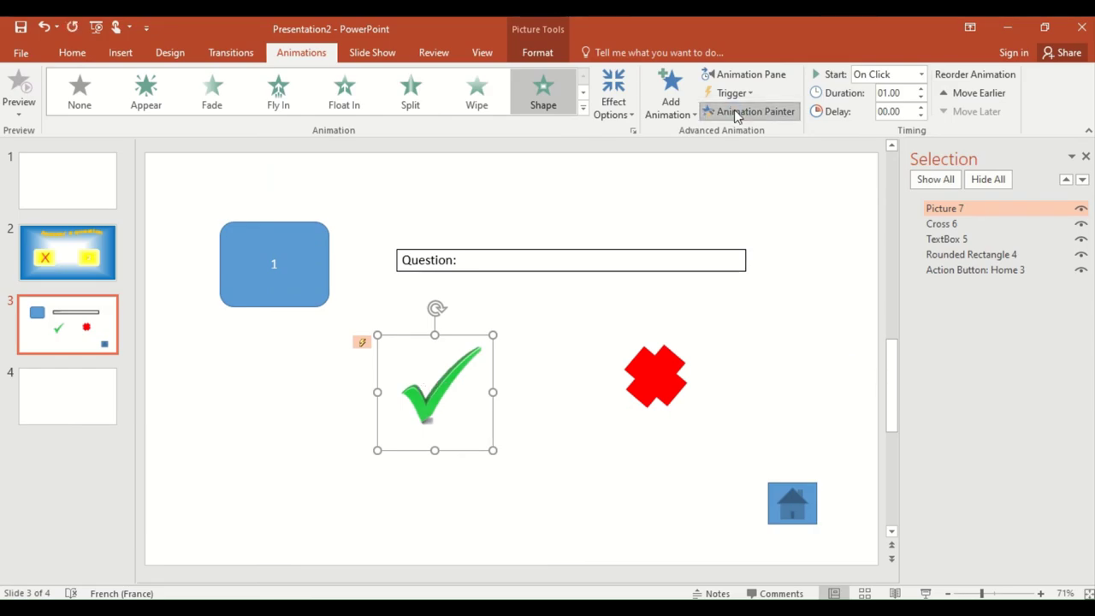
{"action": "left_click", "coordinate": [751, 75]}
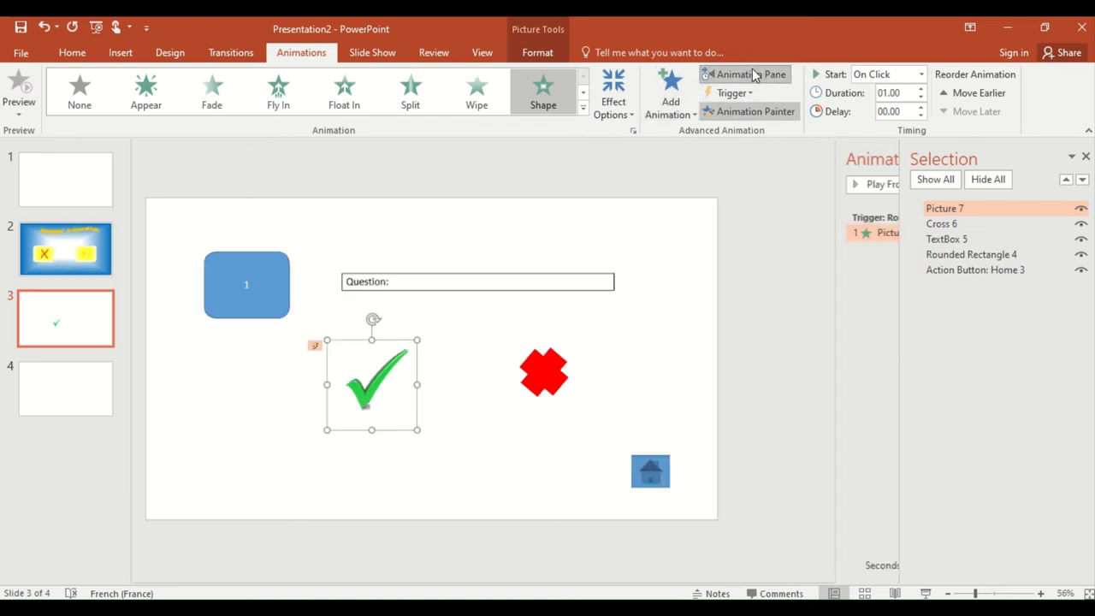
{"action": "left_click", "coordinate": [878, 233]}
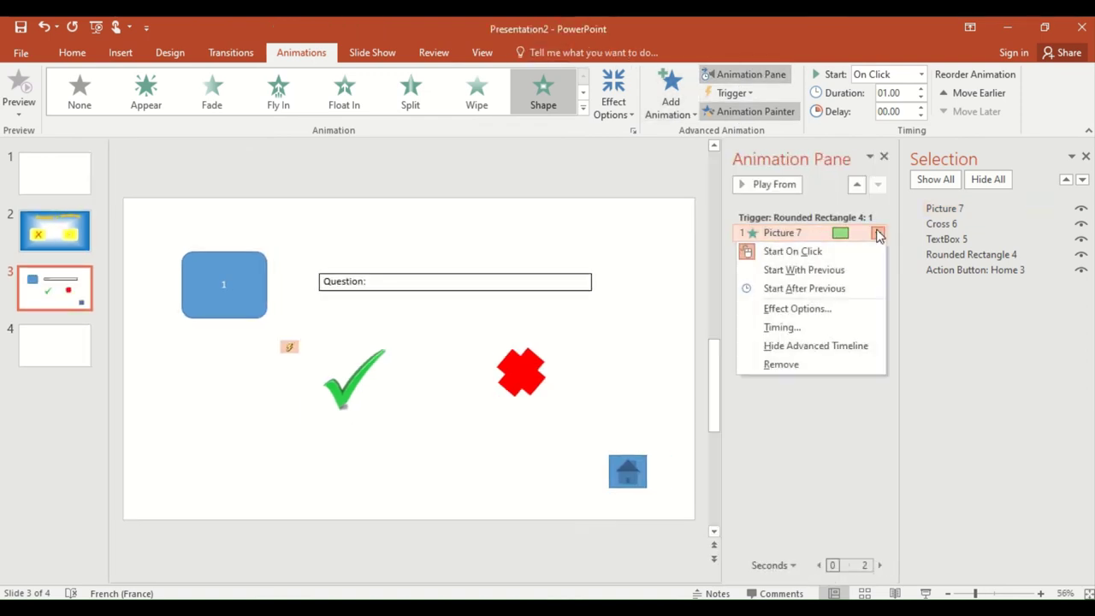
{"action": "left_click", "coordinate": [829, 308]}
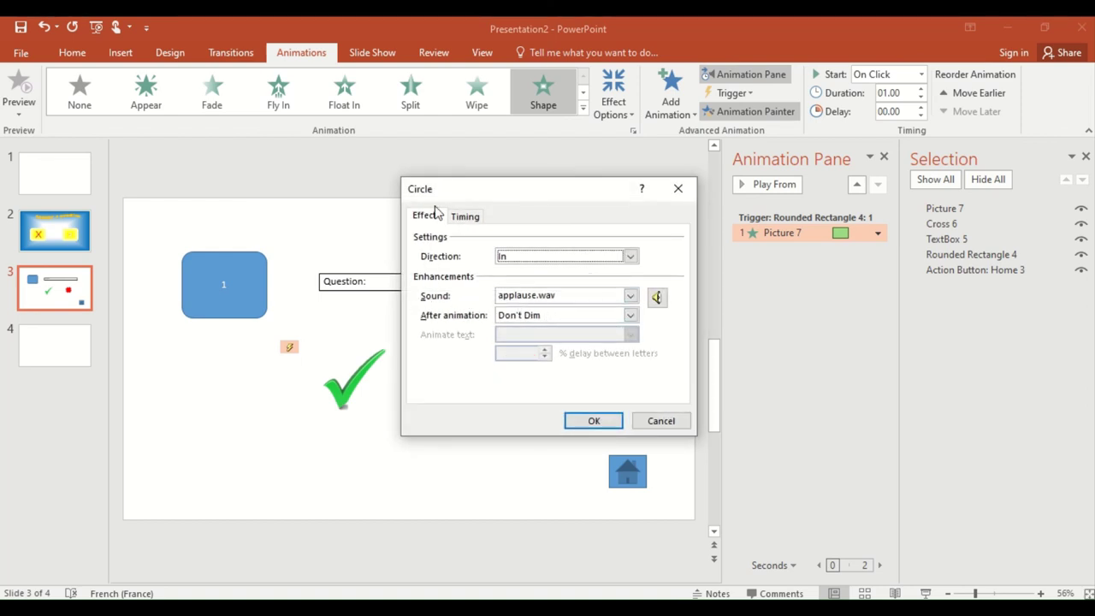
{"action": "left_click", "coordinate": [630, 295]}
{"action": "left_click", "coordinate": [631, 295]}
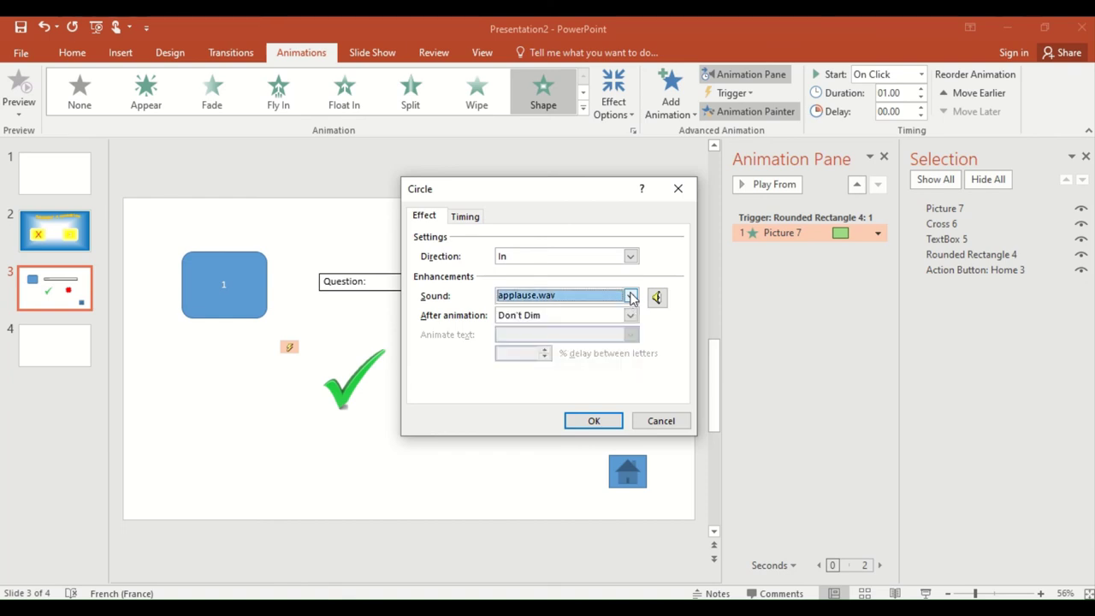
{"action": "left_click", "coordinate": [594, 421]}
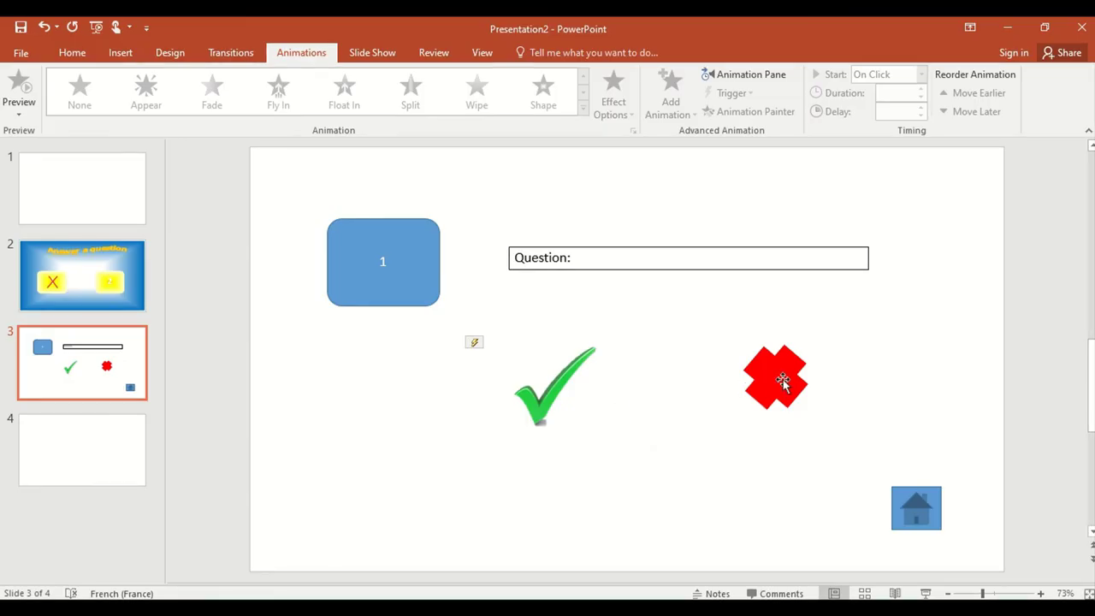
Step: Give the red cross an Appear animation triggered by TextBox 5 and test it in Slide Show
{"action": "left_click", "coordinate": [775, 382]}
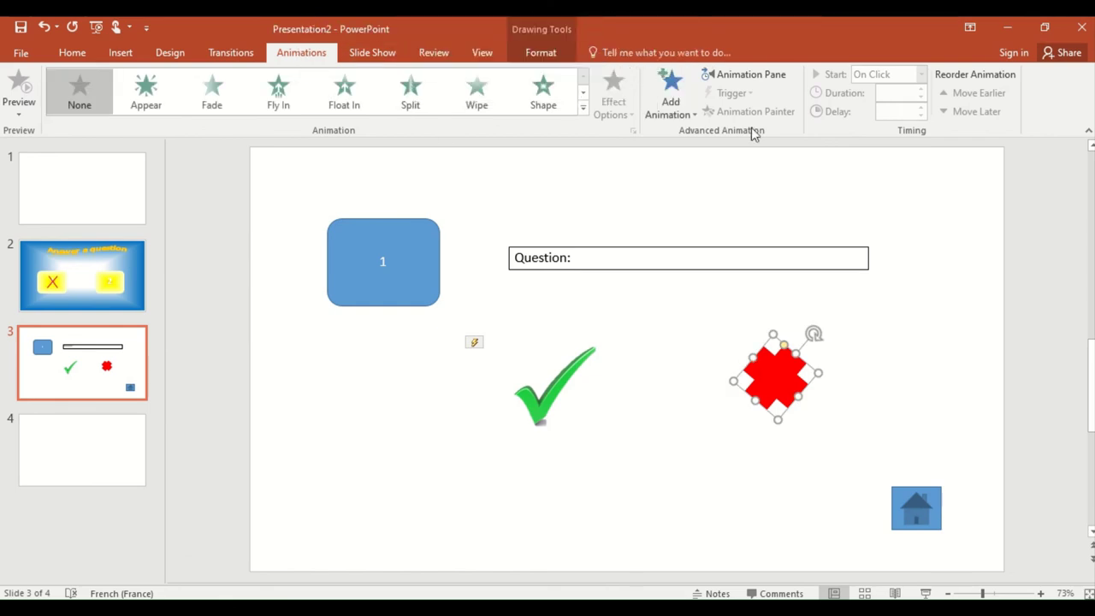
{"action": "left_click", "coordinate": [143, 94]}
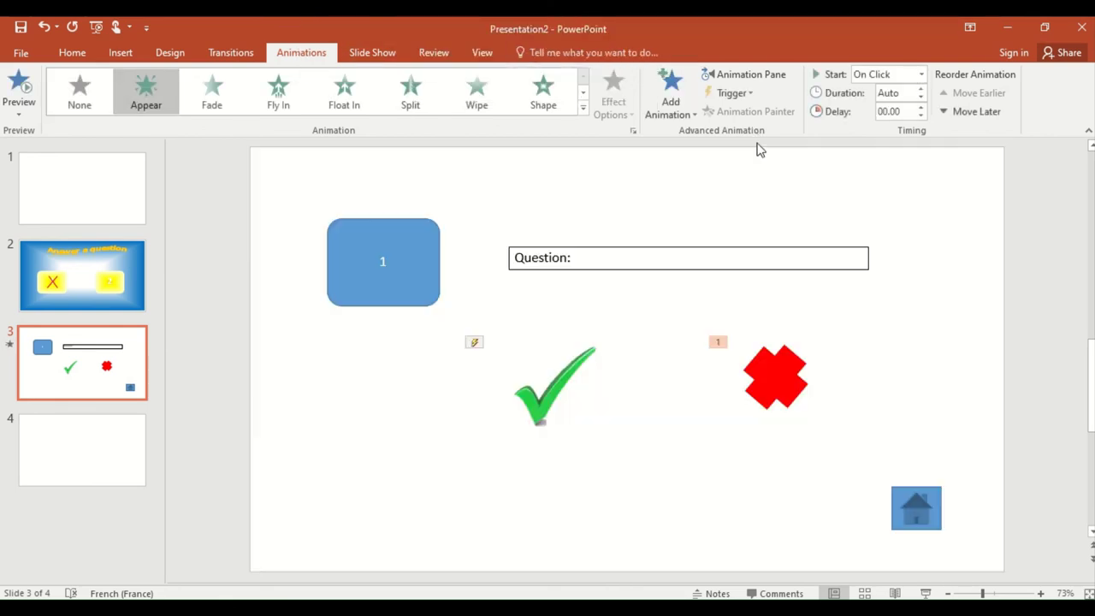
{"action": "left_click", "coordinate": [731, 93]}
{"action": "mouse_move", "coordinate": [749, 113]}
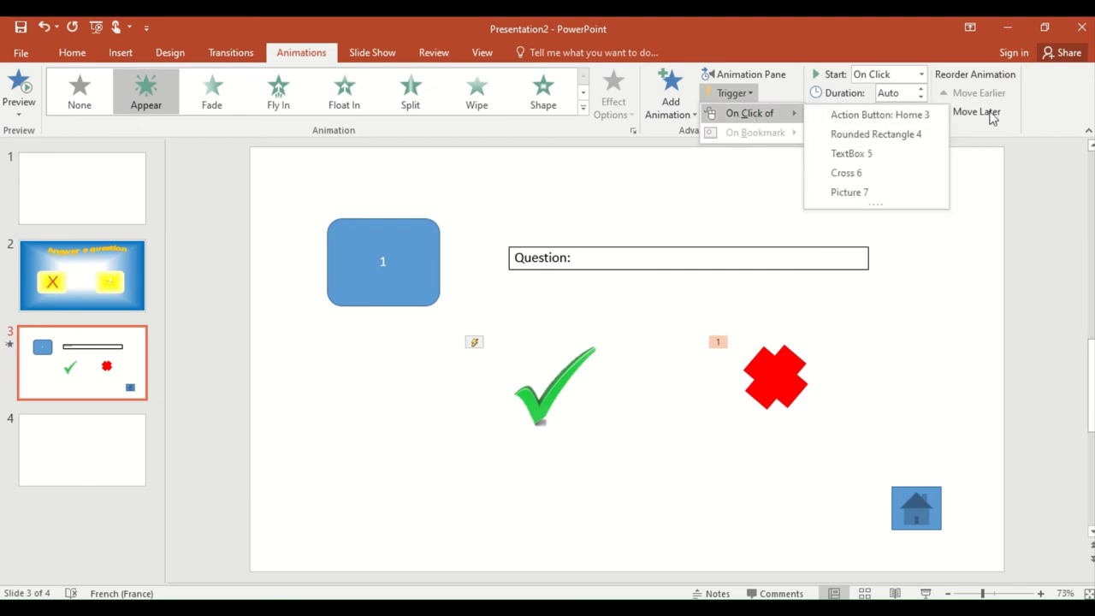
{"action": "left_click", "coordinate": [852, 156]}
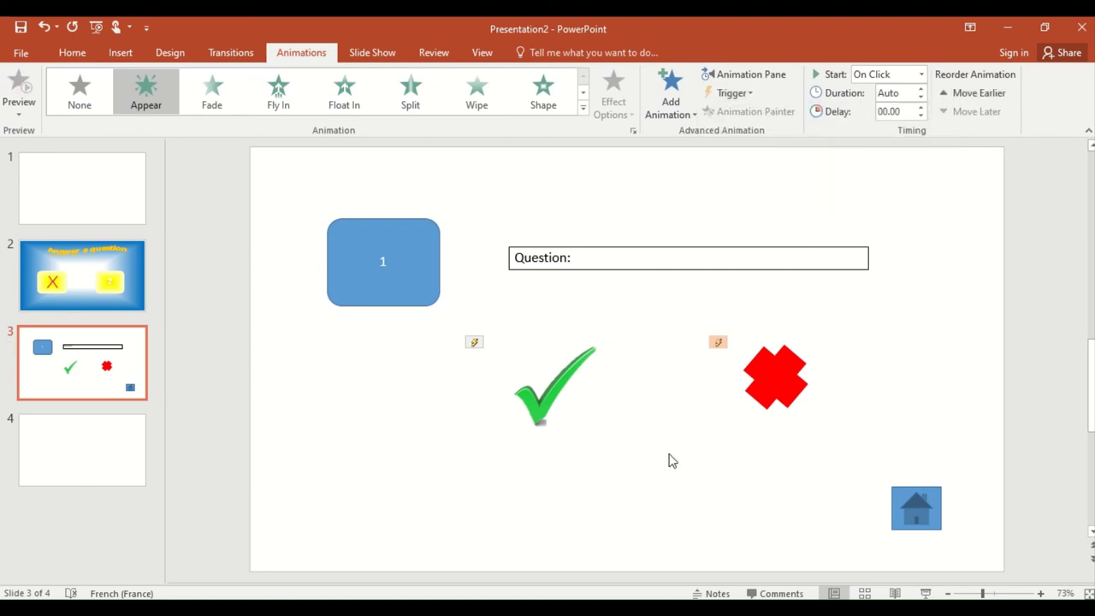
{"action": "left_click", "coordinate": [925, 593]}
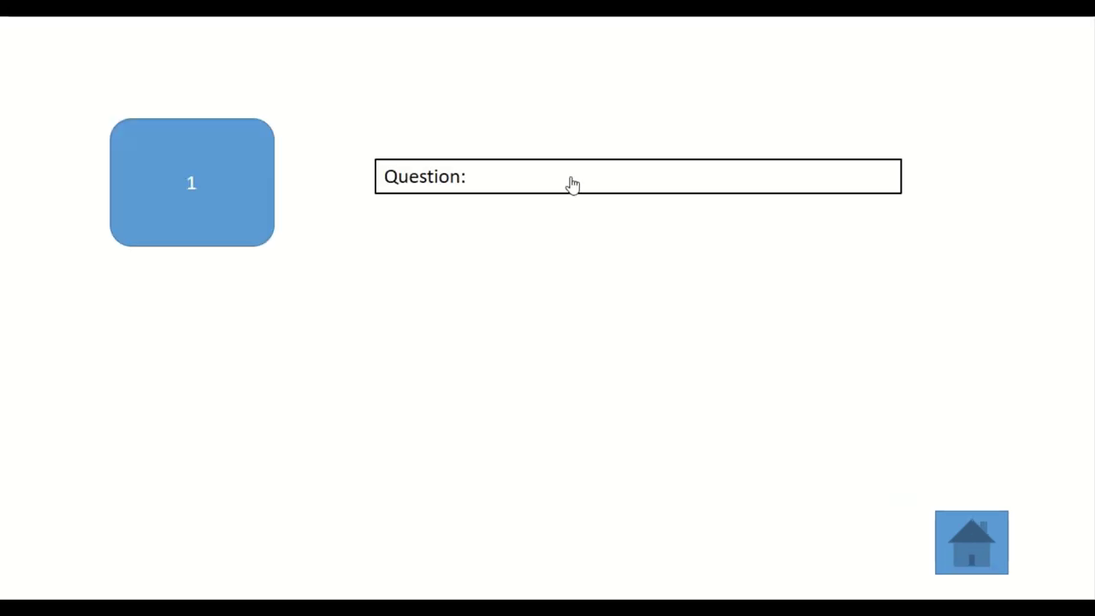
{"action": "left_click", "coordinate": [519, 188]}
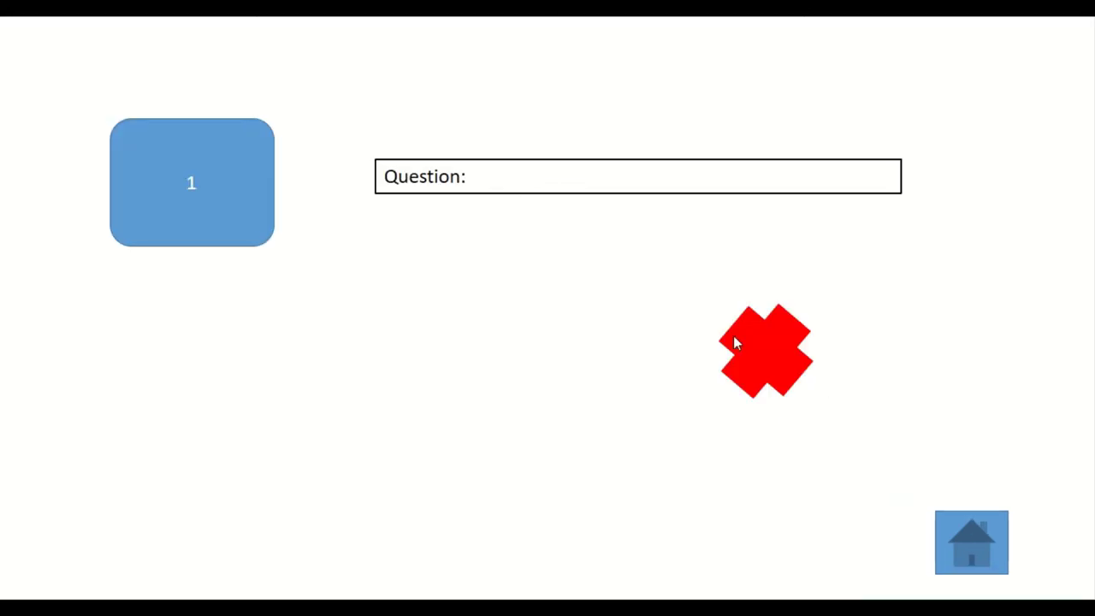
{"action": "key", "text": "Escape"}
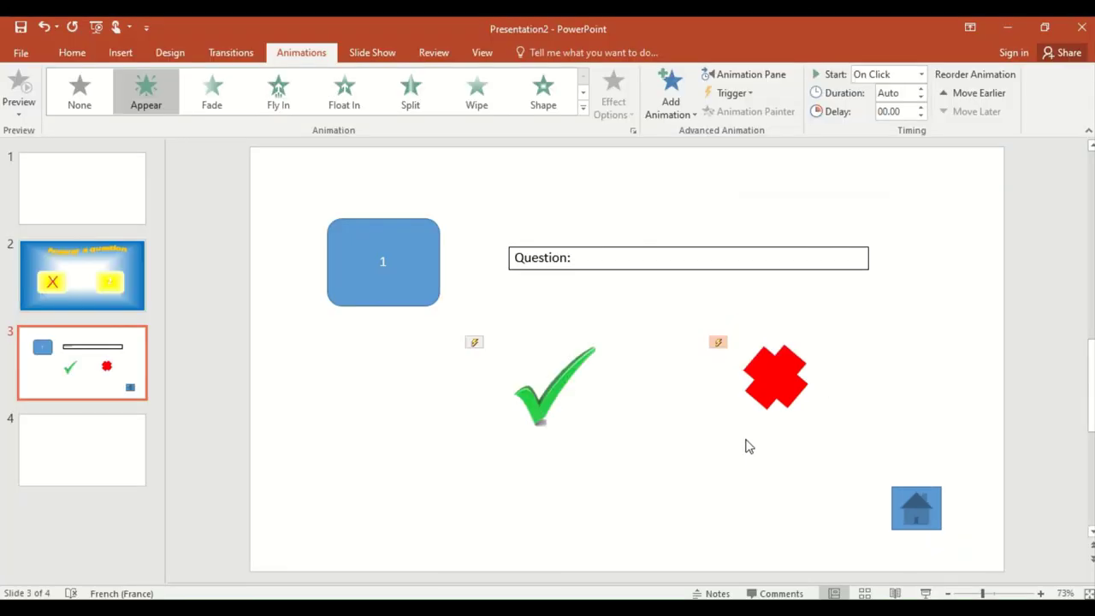
Step: Add the Bomb sound to the red cross effect and retest it in Slide Show
{"action": "left_click", "coordinate": [789, 386]}
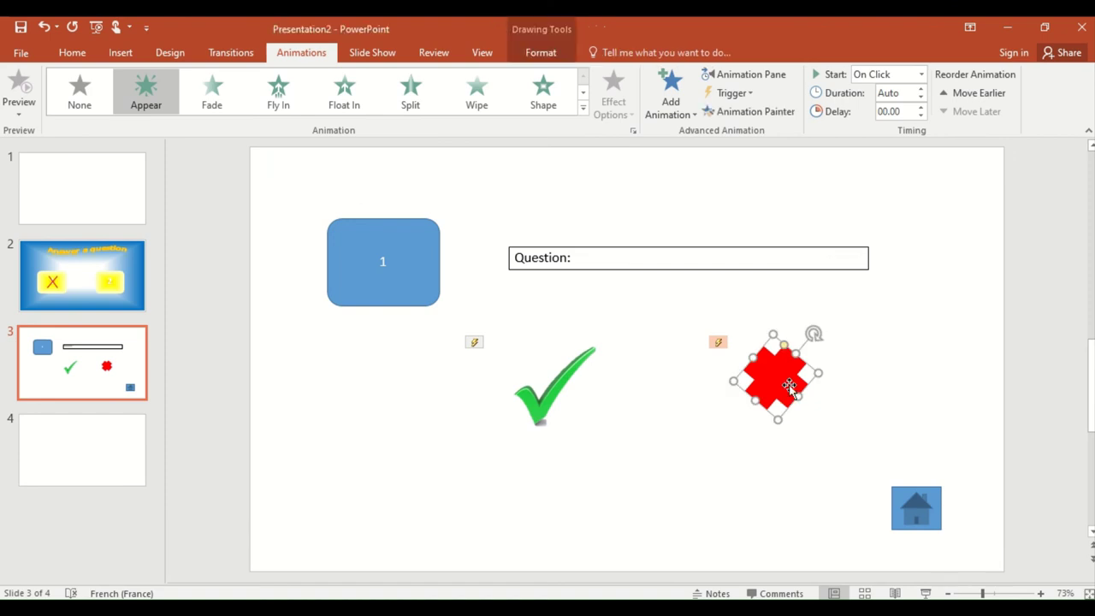
{"action": "left_click", "coordinate": [744, 74]}
{"action": "left_click", "coordinate": [1079, 275]}
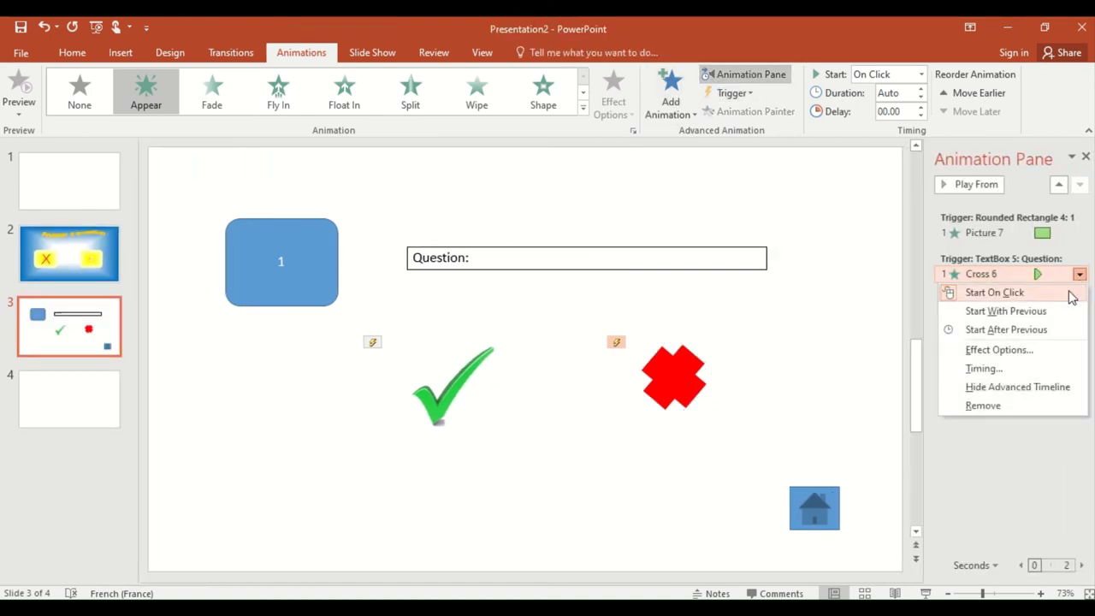
{"action": "left_click", "coordinate": [1027, 349]}
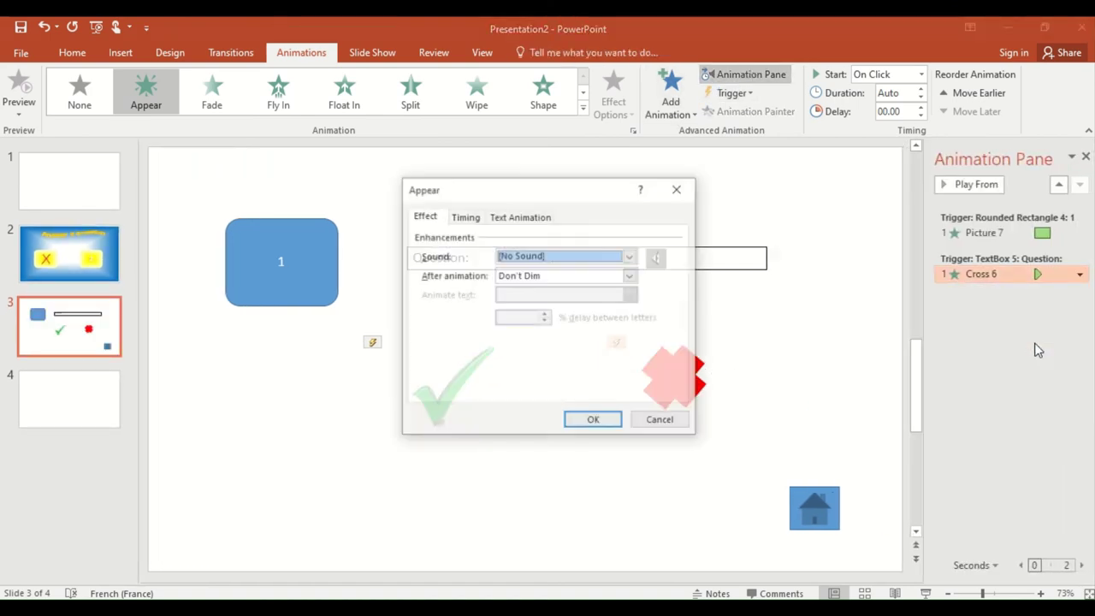
{"action": "left_click", "coordinate": [630, 256]}
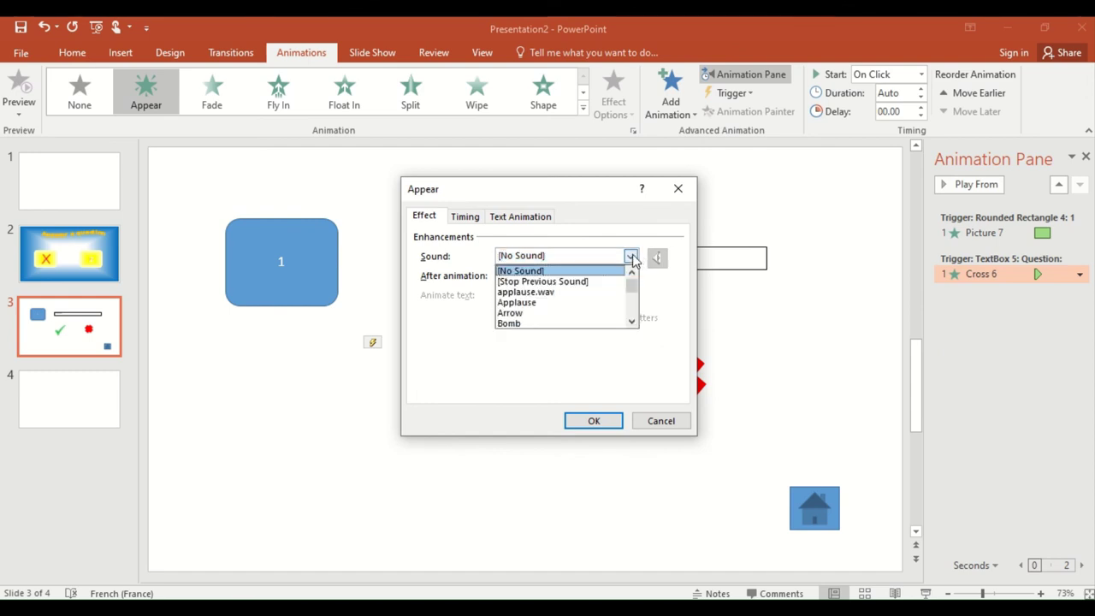
{"action": "left_click", "coordinate": [631, 321]}
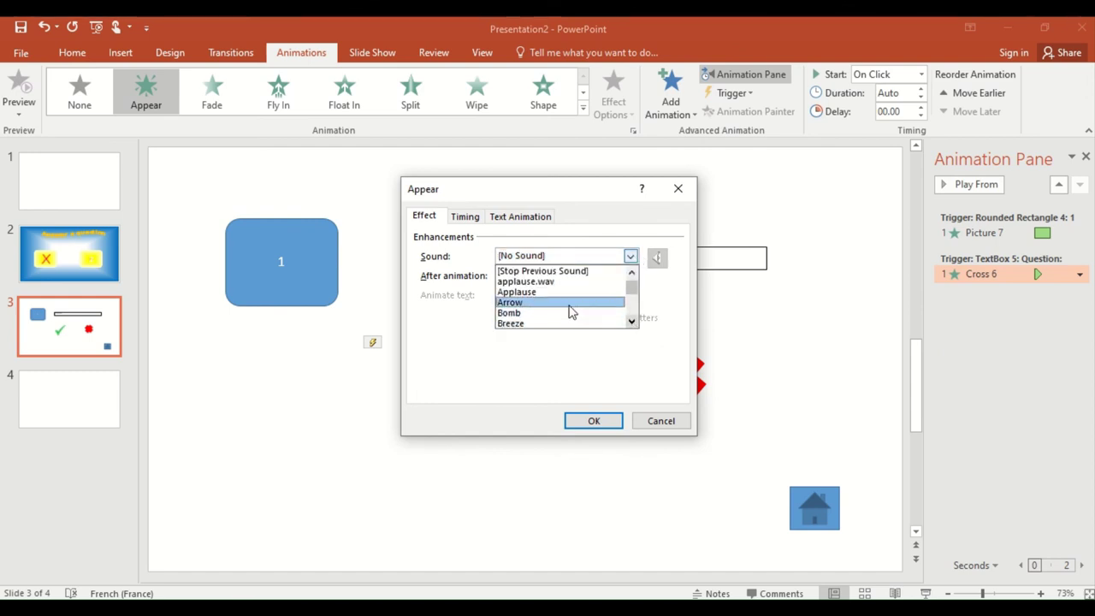
{"action": "left_click", "coordinate": [572, 313]}
{"action": "left_click", "coordinate": [574, 422]}
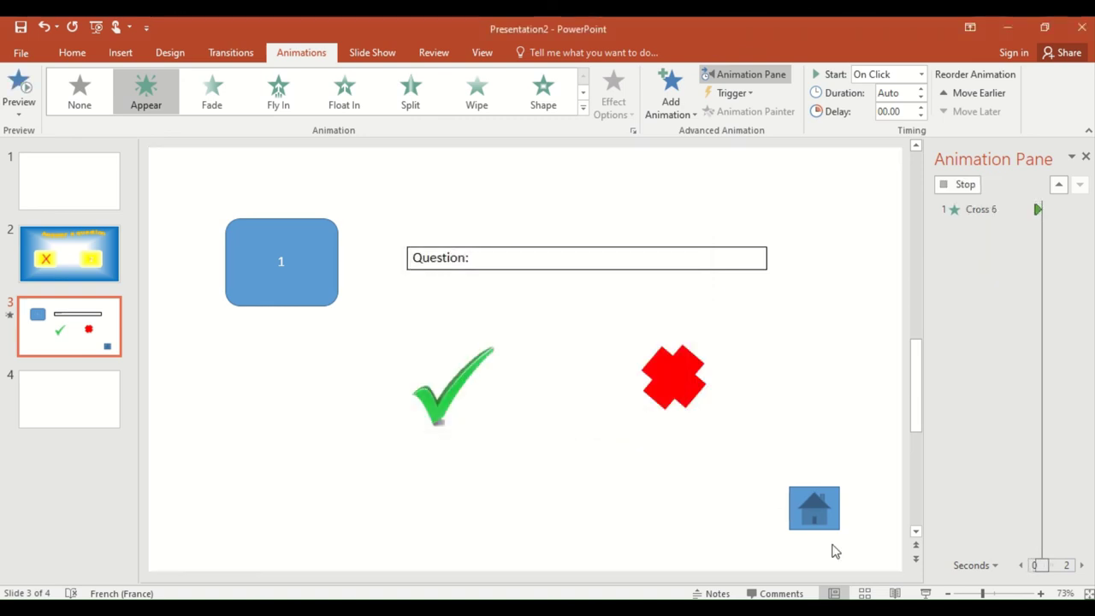
{"action": "left_click", "coordinate": [927, 594]}
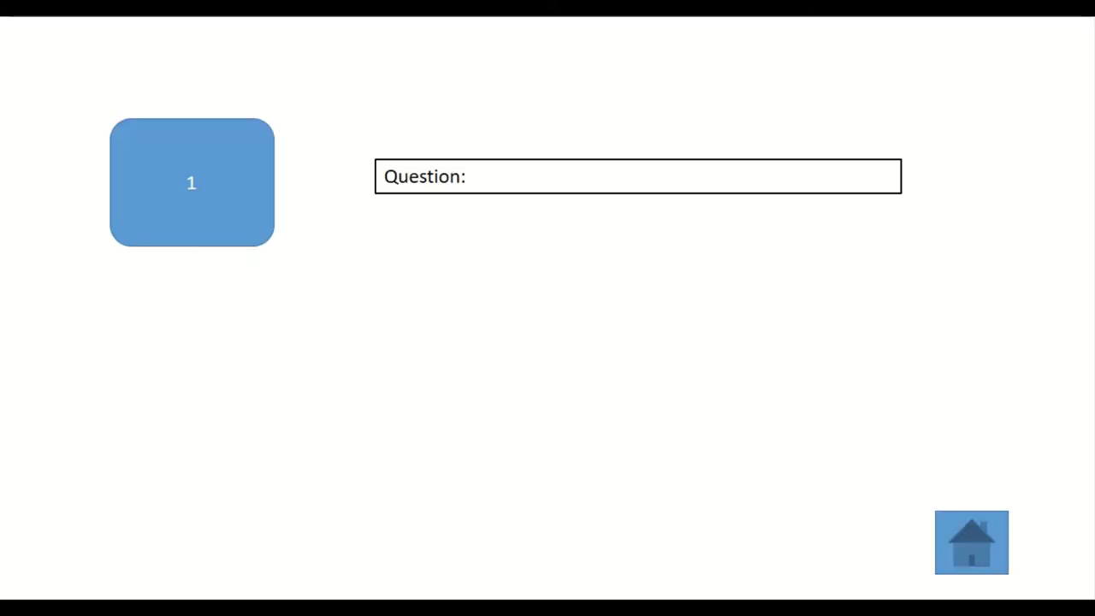
{"action": "left_click", "coordinate": [507, 186]}
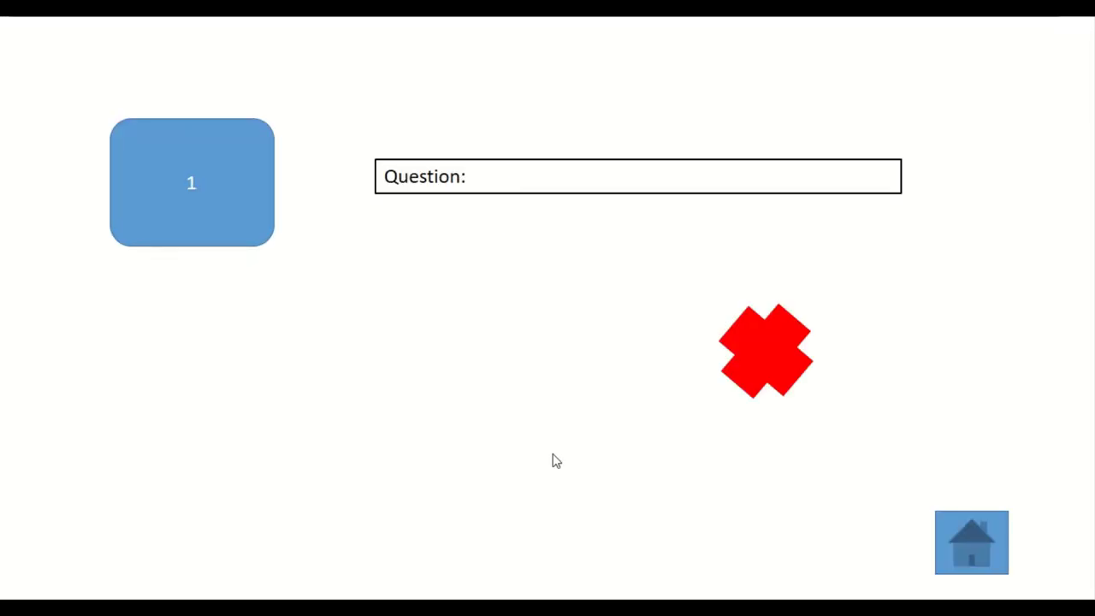
{"action": "key", "text": "Escape"}
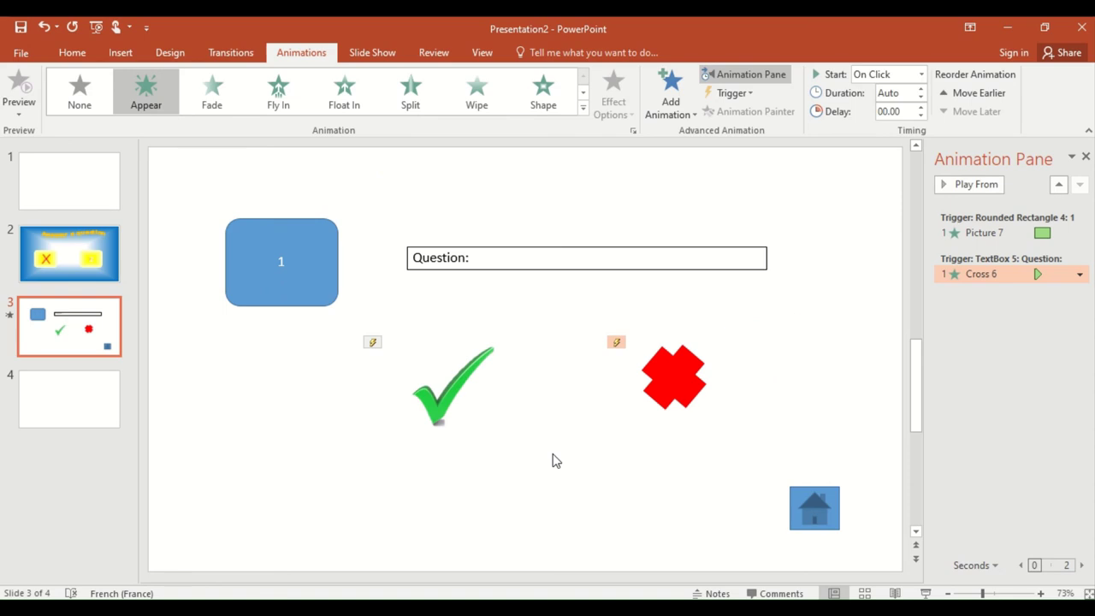